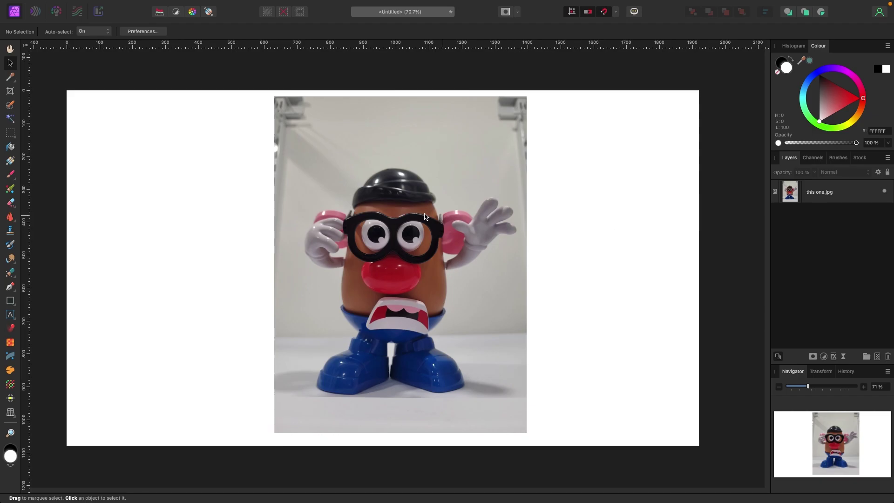
Step: Select the this one.jpg layer and start a Pen path up the front edge of the left shoe
{"action": "key", "text": "super+minus"}
{"action": "key", "text": "super+equal"}
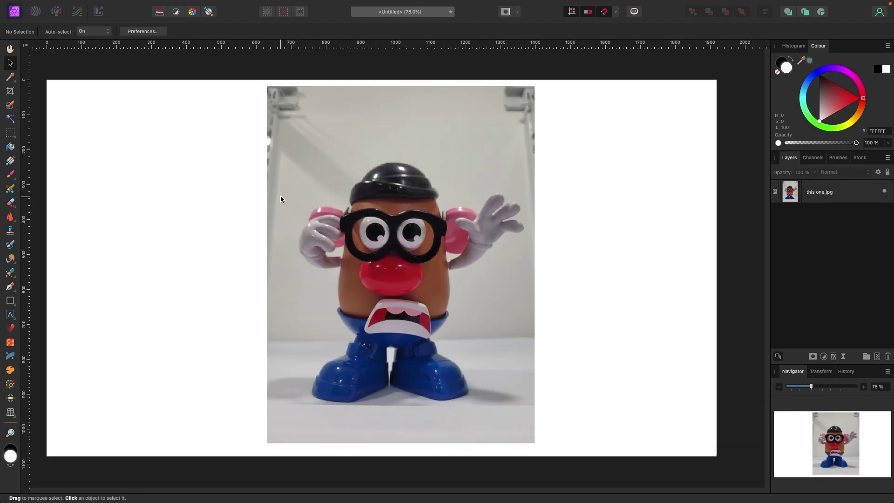
{"action": "left_click", "coordinate": [826, 194]}
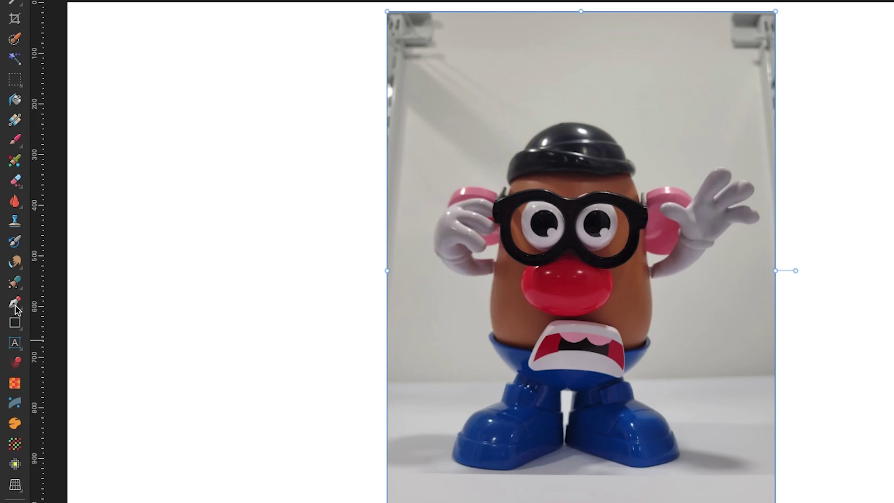
{"action": "left_click", "coordinate": [16, 307]}
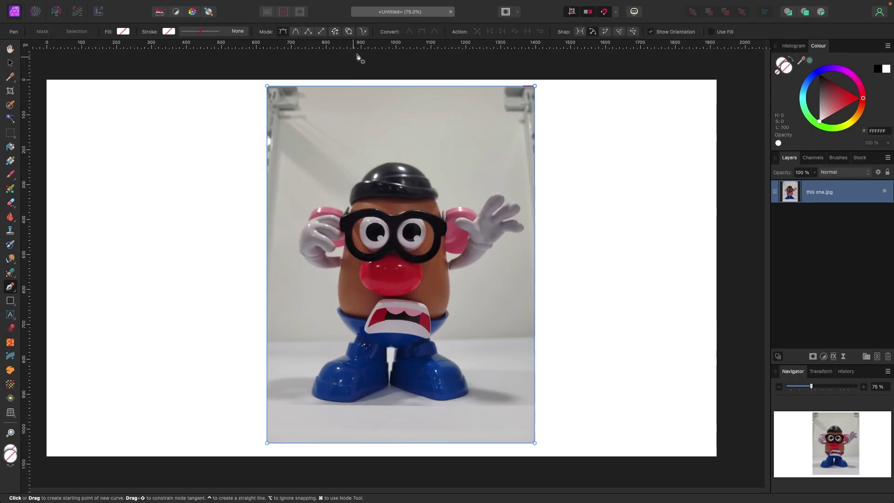
{"action": "scroll", "coordinate": [265, 475], "scroll_direction": "down", "scroll_amount": 5}
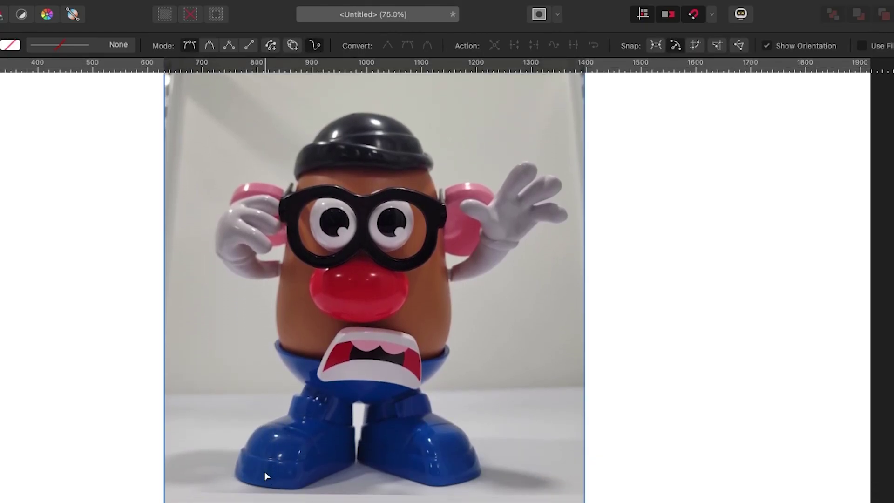
{"action": "scroll", "coordinate": [265, 475], "scroll_direction": "up", "scroll_amount": 5}
{"action": "scroll", "coordinate": [265, 477], "scroll_direction": "up", "scroll_amount": 3}
{"action": "scroll", "coordinate": [265, 477], "scroll_direction": "up", "scroll_amount": 5}
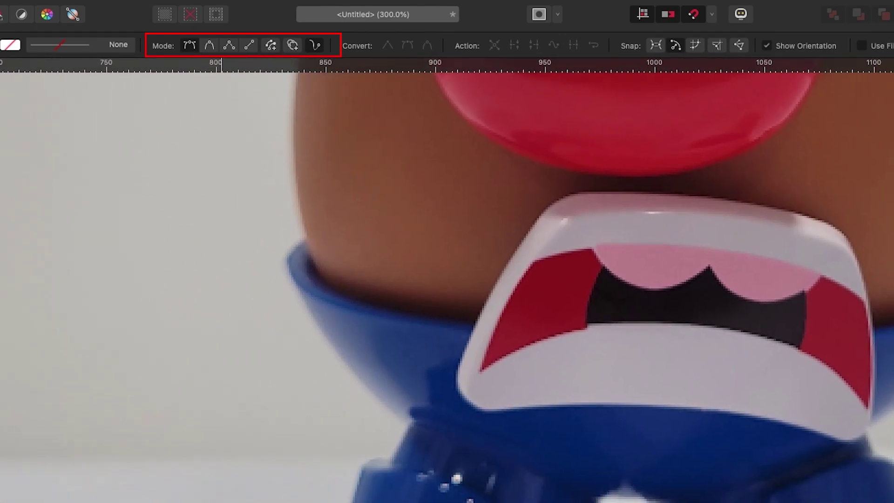
{"action": "scroll", "coordinate": [447, 288], "scroll_direction": "down", "scroll_amount": 5}
{"action": "left_click", "coordinate": [292, 383]}
{"action": "left_click_drag", "start_coordinate": [301, 344], "coordinate": [307, 333]}
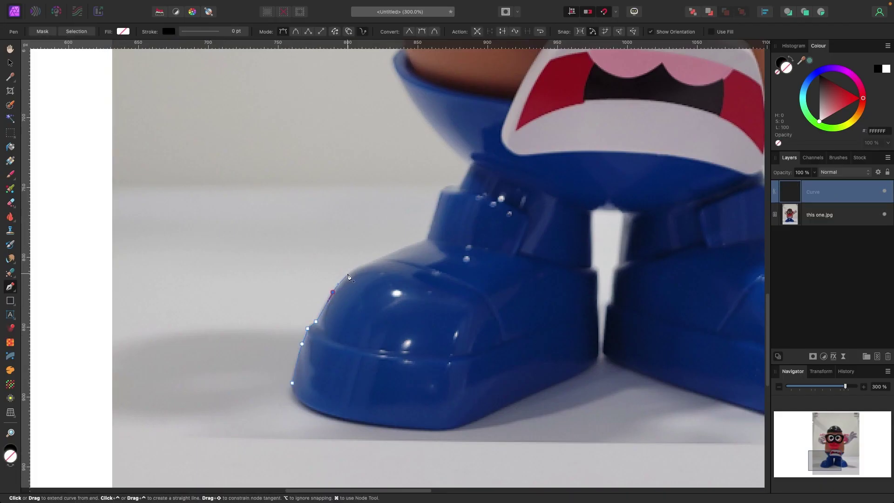
Step: Continue the path over the left shoe and ankle and up the outer edge of the blue base
{"action": "left_click", "coordinate": [427, 239]}
{"action": "scroll", "coordinate": [428, 240], "scroll_direction": "up", "scroll_amount": 2}
{"action": "left_click", "coordinate": [434, 252]}
{"action": "left_click", "coordinate": [441, 230]}
{"action": "scroll", "coordinate": [442, 230], "scroll_direction": "up", "scroll_amount": 3}
{"action": "left_click", "coordinate": [472, 281]}
{"action": "scroll", "coordinate": [421, 234], "scroll_direction": "up", "scroll_amount": 5}
{"action": "left_click_drag", "start_coordinate": [398, 313], "coordinate": [393, 303]}
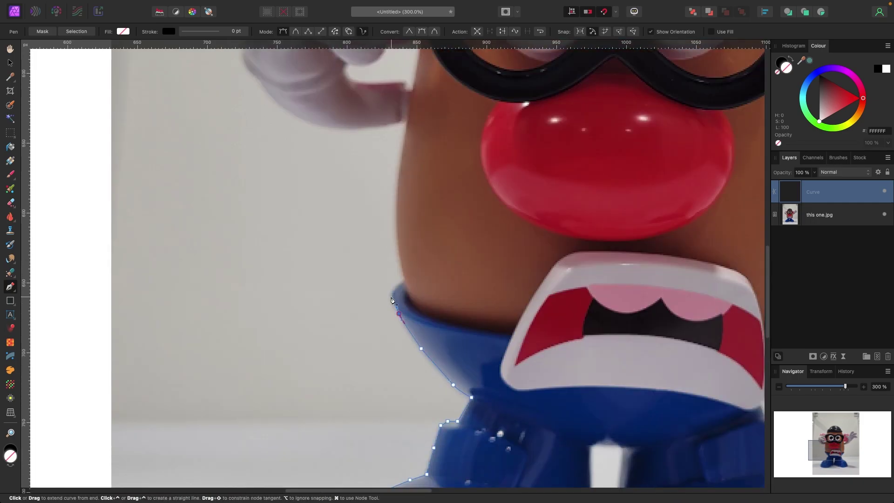
Step: Extend the path around the rim of the blue base and up the body's left edge to the arm
{"action": "left_click", "coordinate": [401, 275]}
{"action": "scroll", "coordinate": [401, 275], "scroll_direction": "up", "scroll_amount": 5}
{"action": "left_click", "coordinate": [399, 302]}
{"action": "mouse_move", "coordinate": [396, 361]}
{"action": "left_mouse_down"}
{"action": "mouse_move", "coordinate": [400, 305]}
{"action": "mouse_move", "coordinate": [406, 331]}
{"action": "mouse_move", "coordinate": [369, 333]}
{"action": "left_mouse_up"}
{"action": "scroll", "coordinate": [399, 304], "scroll_direction": "up", "scroll_amount": 3}
{"action": "left_click", "coordinate": [405, 327]}
{"action": "left_click", "coordinate": [396, 328]}
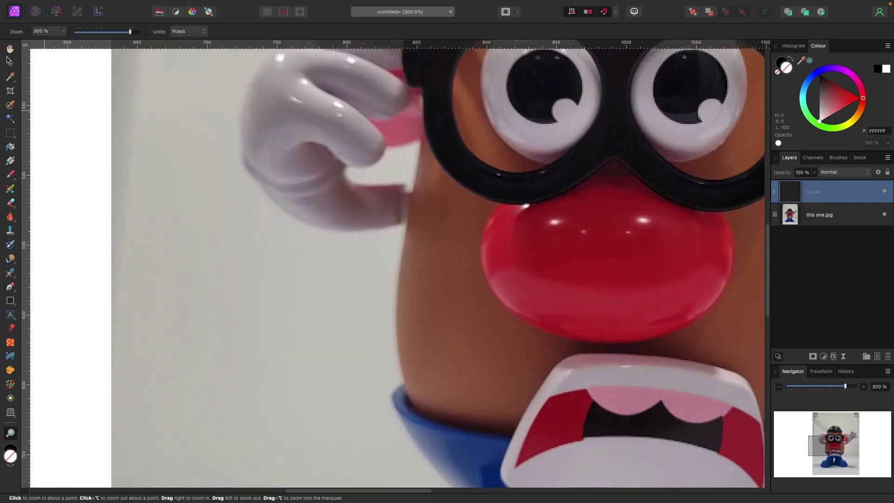
Step: Trace the path along the underside of the left arm and around the bottom of the glove
{"action": "left_click", "coordinate": [381, 258]}
{"action": "left_click_drag", "start_coordinate": [360, 263], "coordinate": [347, 263]}
{"action": "left_click", "coordinate": [334, 263]}
{"action": "left_click_drag", "start_coordinate": [292, 248], "coordinate": [283, 242]}
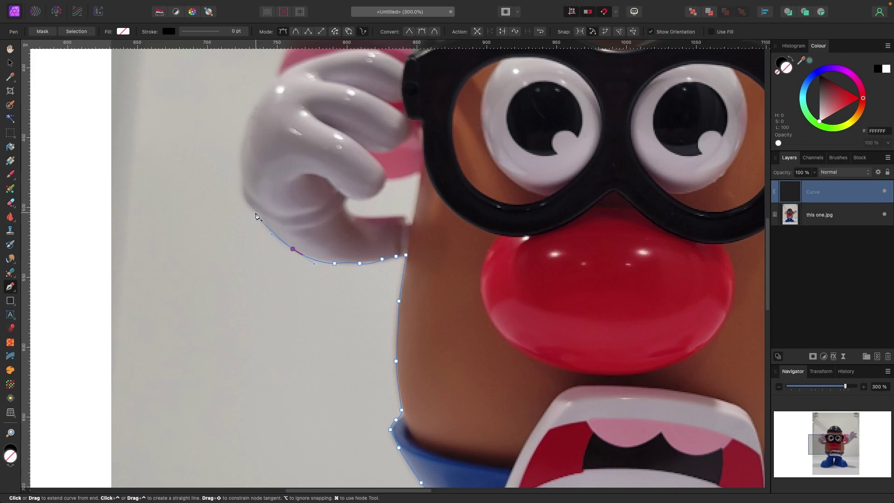
{"action": "left_click", "coordinate": [256, 212]}
{"action": "left_click_drag", "start_coordinate": [244, 198], "coordinate": [240, 187]}
Step: Continue the path up the outer edge of the left glove and onto the pink ear
{"action": "scroll", "coordinate": [241, 191], "scroll_direction": "up", "scroll_amount": 4}
{"action": "mouse_move", "coordinate": [239, 227]}
{"action": "left_mouse_down"}
{"action": "mouse_move", "coordinate": [248, 204]}
{"action": "mouse_move", "coordinate": [277, 177]}
{"action": "mouse_move", "coordinate": [293, 196]}
{"action": "left_mouse_up"}
{"action": "left_click", "coordinate": [247, 201]}
{"action": "scroll", "coordinate": [252, 198], "scroll_direction": "up", "scroll_amount": 2}
{"action": "left_click", "coordinate": [280, 182]}
{"action": "left_click", "coordinate": [277, 177]}
{"action": "scroll", "coordinate": [278, 177], "scroll_direction": "up", "scroll_amount": 3}
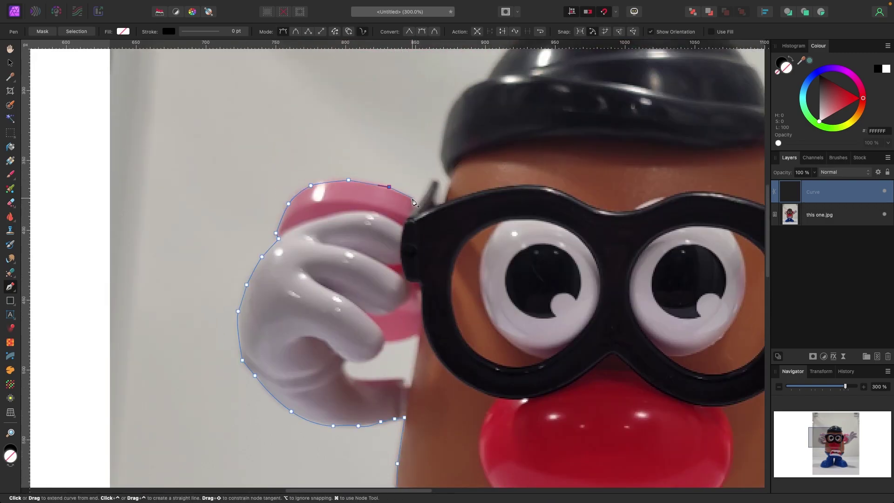
Step: Trace the path around the left end of the glasses and up the left side of the black hat
{"action": "left_click", "coordinate": [436, 204]}
{"action": "left_click", "coordinate": [444, 202]}
{"action": "left_click_drag", "start_coordinate": [447, 188], "coordinate": [452, 180]}
{"action": "scroll", "coordinate": [449, 181], "scroll_direction": "up", "scroll_amount": 5}
{"action": "left_click", "coordinate": [442, 289]}
{"action": "scroll", "coordinate": [487, 211], "scroll_direction": "up", "scroll_amount": 1}
{"action": "left_click", "coordinate": [493, 234]}
{"action": "left_click_drag", "start_coordinate": [525, 201], "coordinate": [537, 195]}
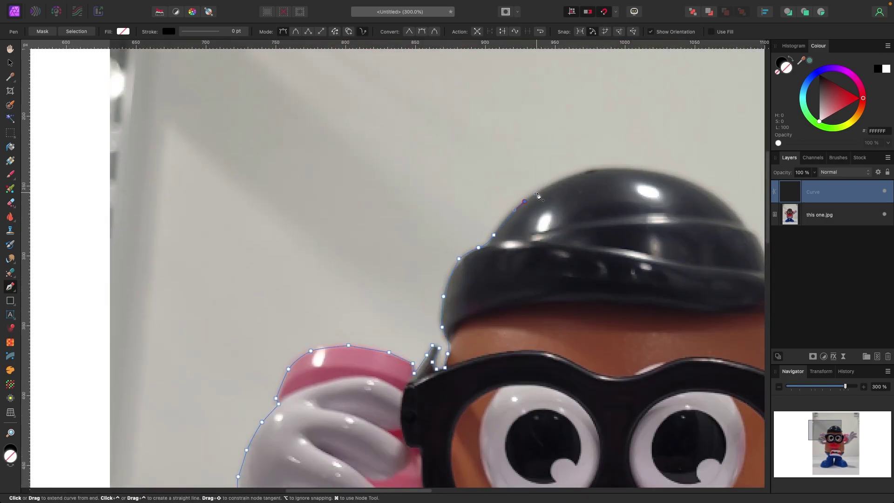
Step: Carry the path over the crown of the hat and down its right side to the underside of the brim
{"action": "left_click_drag", "start_coordinate": [663, 173], "coordinate": [671, 176]}
{"action": "left_click_drag", "start_coordinate": [693, 183], "coordinate": [702, 187]}
{"action": "scroll", "coordinate": [702, 188], "scroll_direction": "right", "scroll_amount": 6}
{"action": "left_click_drag", "start_coordinate": [524, 204], "coordinate": [531, 212]}
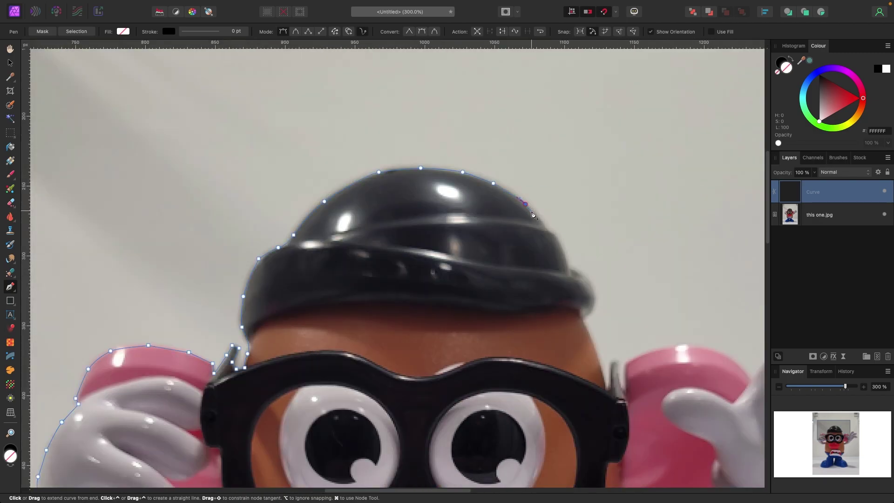
{"action": "left_click", "coordinate": [573, 270]}
{"action": "left_click_drag", "start_coordinate": [587, 279], "coordinate": [592, 287]}
{"action": "left_click", "coordinate": [594, 296]}
{"action": "left_click_drag", "start_coordinate": [591, 309], "coordinate": [588, 313]}
{"action": "left_click", "coordinate": [582, 319]}
Step: Trace the path down the right side of the head and around the right end of the glasses
{"action": "scroll", "coordinate": [583, 319], "scroll_direction": "down", "scroll_amount": 5}
{"action": "left_click", "coordinate": [521, 205]}
{"action": "left_click_drag", "start_coordinate": [535, 241], "coordinate": [539, 256]}
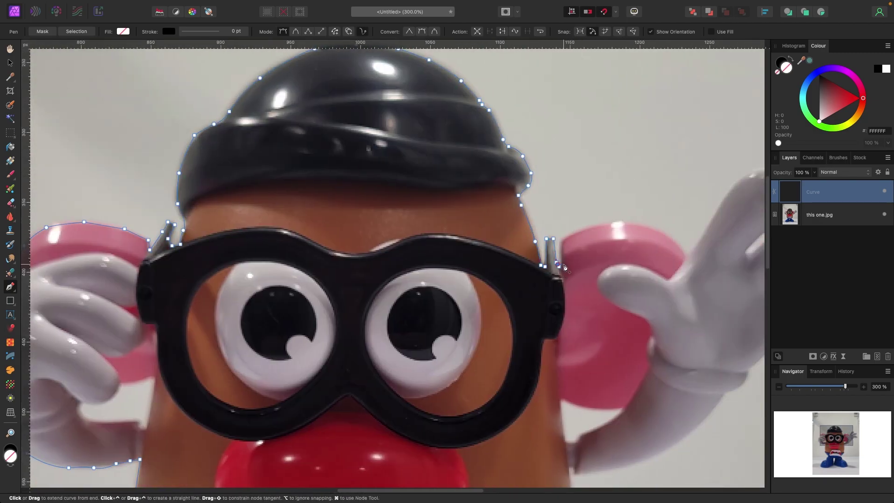
{"action": "scroll", "coordinate": [658, 230], "scroll_direction": "right", "scroll_amount": 3}
Step: Continue the path from the right ear around the raised hand's first finger and onto the second finger
{"action": "left_click", "coordinate": [581, 254]}
{"action": "left_click", "coordinate": [609, 212]}
{"action": "left_click", "coordinate": [629, 181]}
{"action": "left_click_drag", "start_coordinate": [656, 169], "coordinate": [673, 173]}
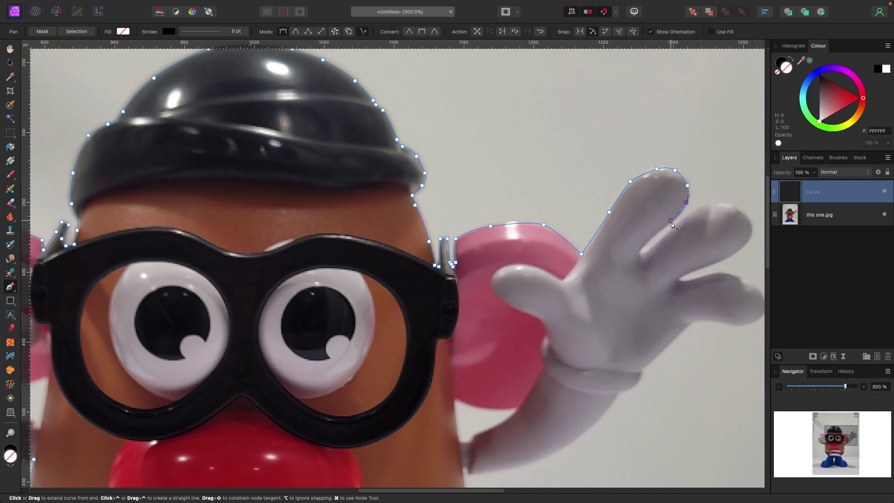
{"action": "scroll", "coordinate": [689, 220], "scroll_direction": "right", "scroll_amount": 8}
{"action": "left_click", "coordinate": [398, 205]}
{"action": "left_click", "coordinate": [418, 205]}
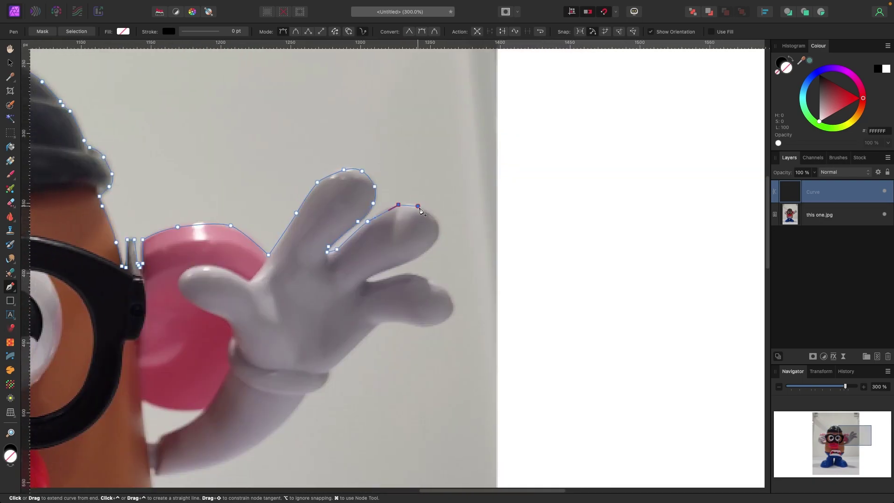
Step: Trace the path from the notch below the second finger around the lowest finger of the raised hand
{"action": "left_click", "coordinate": [394, 275]}
{"action": "left_click", "coordinate": [414, 274]}
{"action": "left_click", "coordinate": [443, 287]}
{"action": "left_click", "coordinate": [453, 294]}
{"action": "left_click", "coordinate": [435, 308]}
{"action": "left_click", "coordinate": [405, 306]}
Step: Extend the path along the palm and cuff and down the underside of the right arm to the body
{"action": "left_click_drag", "start_coordinate": [343, 332], "coordinate": [441, 175]}
{"action": "left_click_drag", "start_coordinate": [425, 209], "coordinate": [419, 215]}
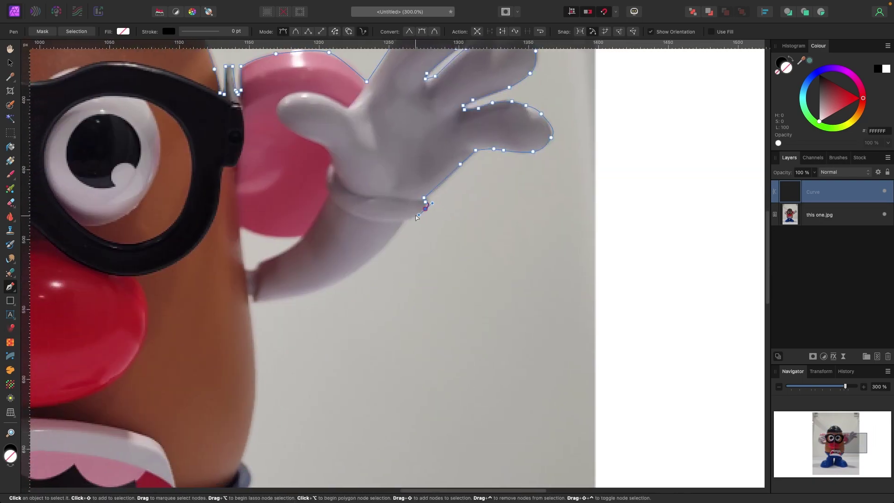
{"action": "left_click", "coordinate": [402, 218]}
{"action": "left_click", "coordinate": [253, 301]}
{"action": "left_click", "coordinate": [253, 295]}
{"action": "left_click", "coordinate": [247, 295]}
Step: Trace the path down the body's right edge and around the right side of the blue base
{"action": "scroll", "coordinate": [248, 298], "scroll_direction": "down", "scroll_amount": 3}
{"action": "left_click_drag", "start_coordinate": [253, 254], "coordinate": [254, 278]}
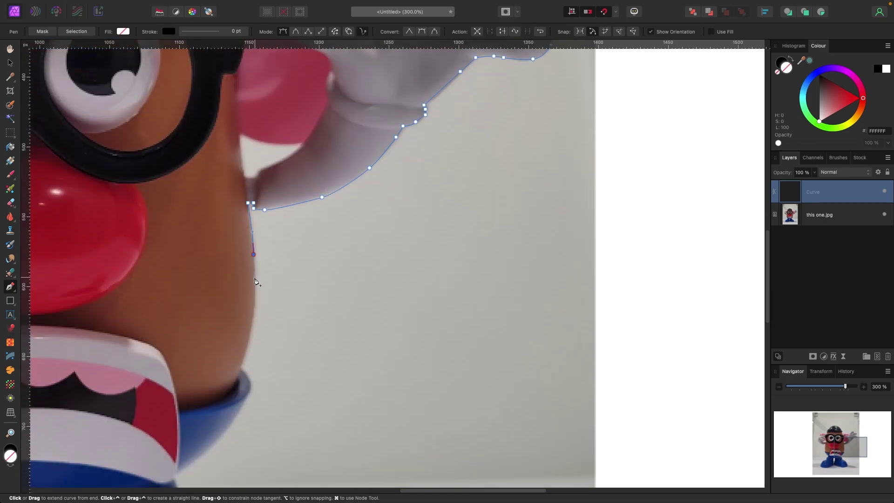
{"action": "scroll", "coordinate": [241, 373], "scroll_direction": "down", "scroll_amount": 2}
{"action": "left_click", "coordinate": [241, 368]}
{"action": "left_click_drag", "start_coordinate": [183, 369], "coordinate": [179, 374]}
{"action": "left_click", "coordinate": [174, 378]}
Step: Continue the path down the right ankle and around the outer edge of the right shoe to its sole
{"action": "scroll", "coordinate": [174, 379], "scroll_direction": "down", "scroll_amount": 2}
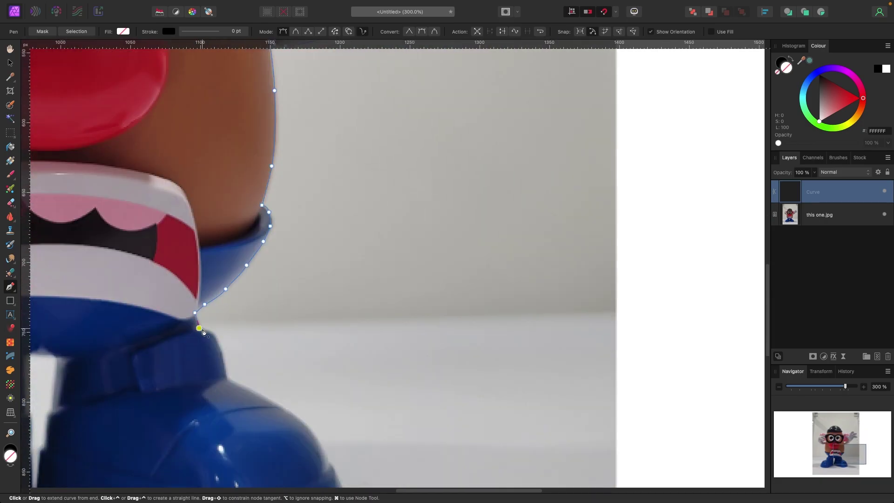
{"action": "left_click", "coordinate": [209, 326]}
{"action": "left_click", "coordinate": [217, 339]}
{"action": "scroll", "coordinate": [225, 361], "scroll_direction": "down", "scroll_amount": 3}
{"action": "left_click", "coordinate": [269, 273]}
{"action": "left_click_drag", "start_coordinate": [315, 297], "coordinate": [320, 301]}
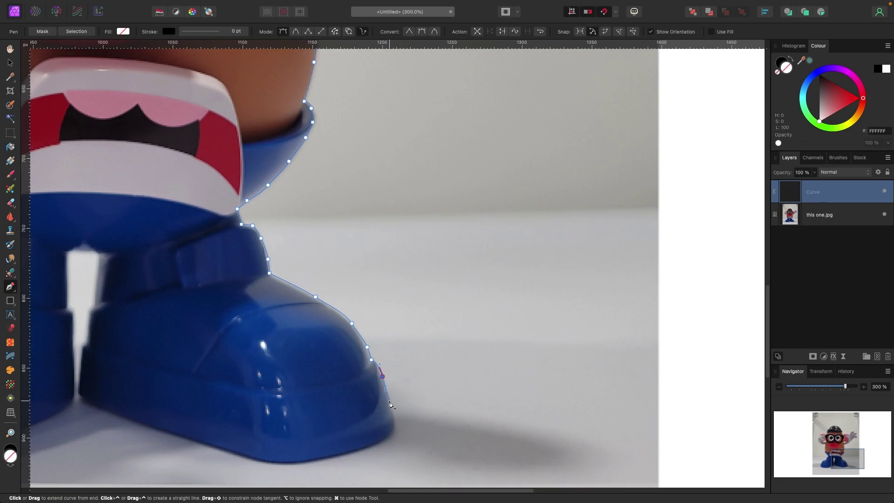
{"action": "left_click", "coordinate": [250, 458]}
Step: Trace the path along the right shoe's sole and up its inner edge into the gap between the legs
{"action": "scroll", "coordinate": [250, 458], "scroll_direction": "left", "scroll_amount": 5}
{"action": "left_click", "coordinate": [415, 436]}
{"action": "left_click", "coordinate": [355, 415]}
{"action": "left_click", "coordinate": [325, 403]}
{"action": "left_click", "coordinate": [312, 393]}
{"action": "left_click", "coordinate": [314, 346]}
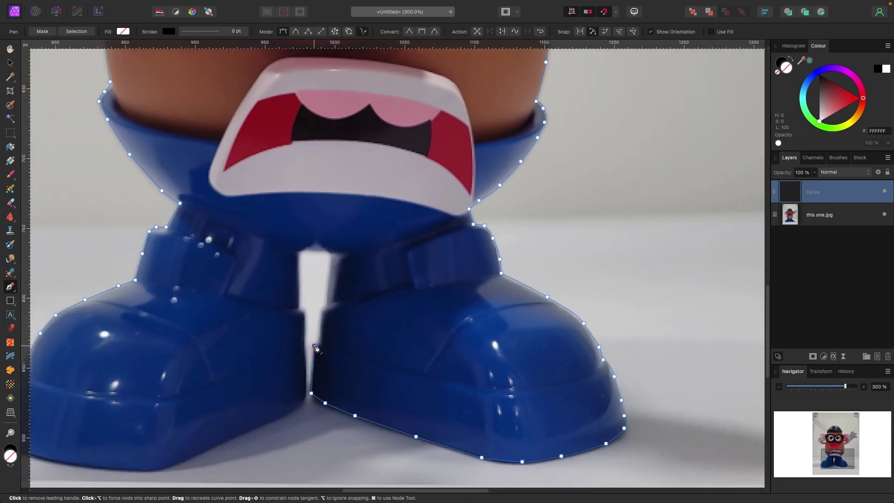
{"action": "left_click", "coordinate": [320, 342]}
Step: Finish the outline from the gap between the legs along the left shoe's sole to its front edge
{"action": "left_click", "coordinate": [305, 399]}
{"action": "left_click_drag", "start_coordinate": [255, 428], "coordinate": [249, 430]}
{"action": "scroll", "coordinate": [249, 430], "scroll_direction": "left", "scroll_amount": 4}
{"action": "scroll", "coordinate": [249, 430], "scroll_direction": "down", "scroll_amount": 2}
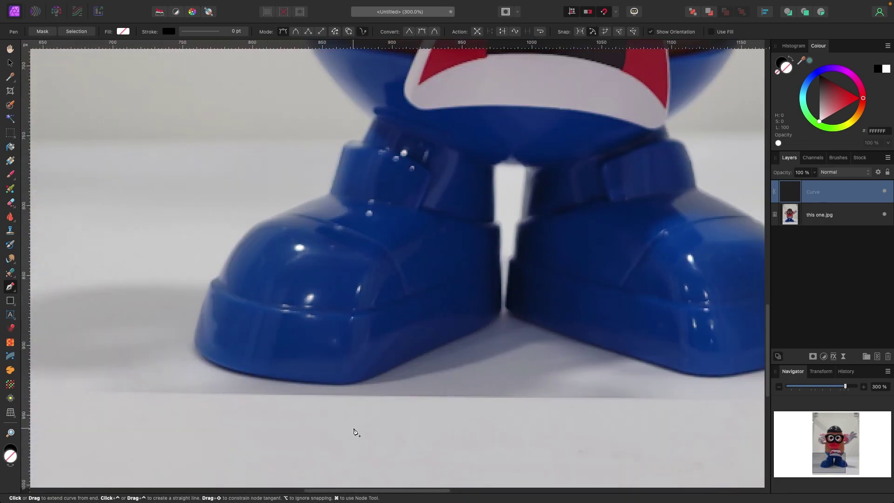
{"action": "left_click", "coordinate": [393, 362]}
{"action": "left_click", "coordinate": [367, 373]}
{"action": "left_click_drag", "start_coordinate": [354, 377], "coordinate": [341, 377]}
{"action": "left_click", "coordinate": [318, 376]}
{"action": "left_click", "coordinate": [197, 344]}
Step: Apply the finished outline to the photo as a mask and switch to the Move tool
{"action": "key", "text": "super+0"}
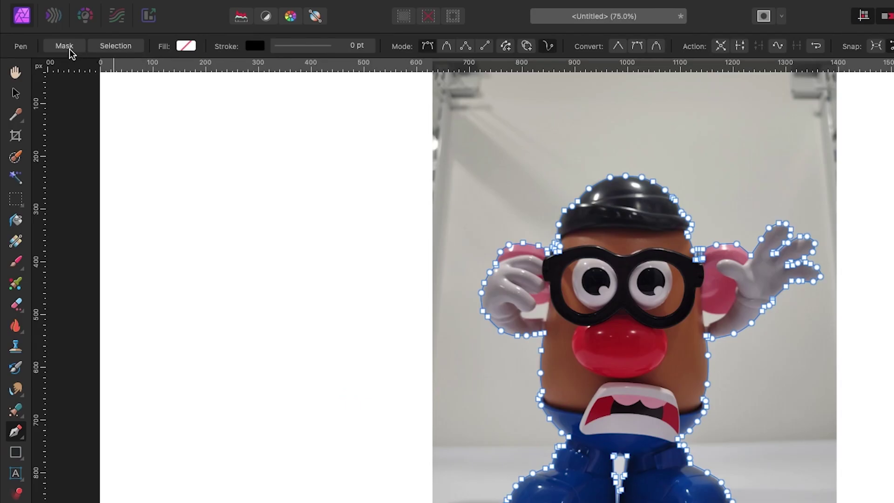
{"action": "left_click", "coordinate": [46, 34]}
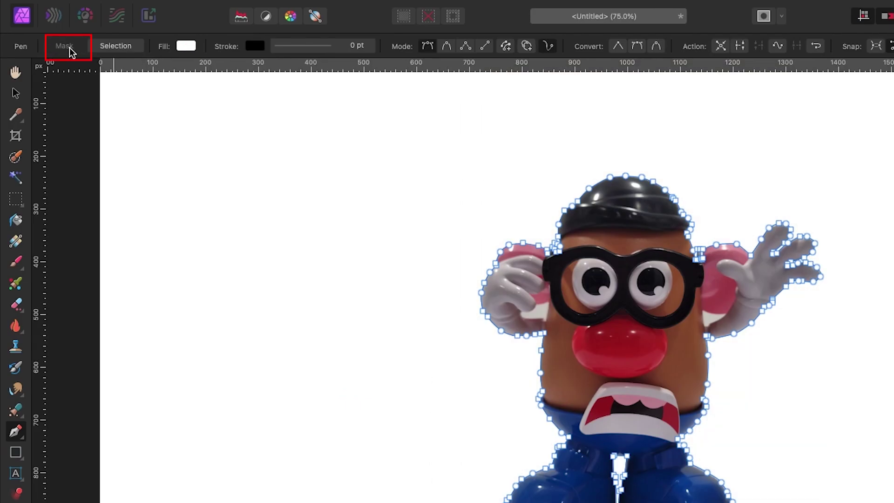
{"action": "left_click", "coordinate": [15, 92]}
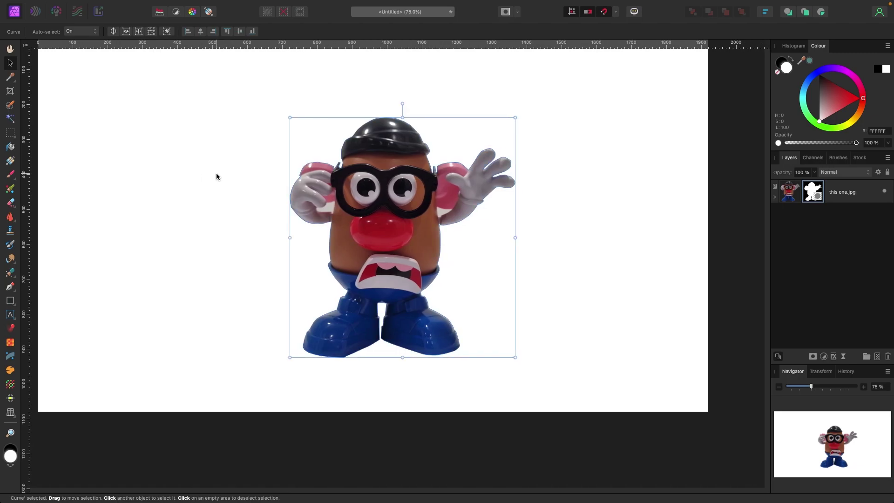
Step: Select the masked this one.jpg layer and start a Pen path around the background gap between the left arm and body
{"action": "key", "text": "super+equal"}
{"action": "key", "text": "super+equal"}
{"action": "key", "text": "super+equal"}
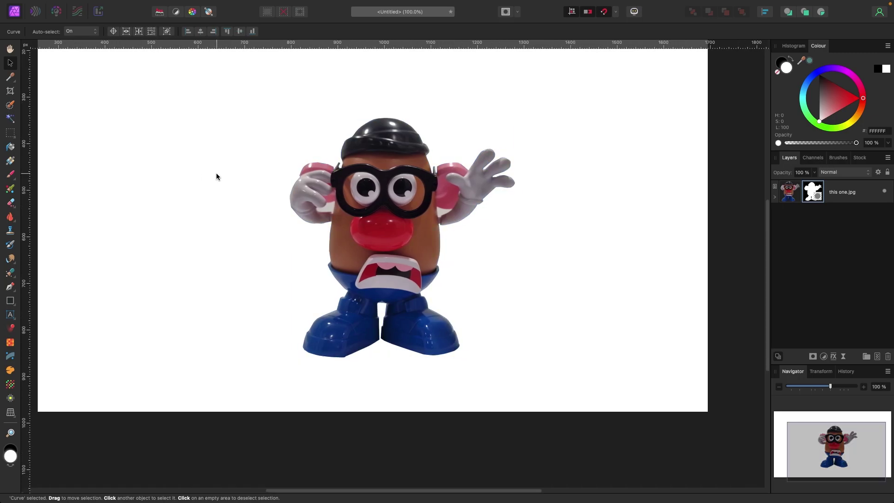
{"action": "scroll", "coordinate": [216, 174], "scroll_direction": "up", "scroll_amount": 10}
{"action": "scroll", "coordinate": [216, 176], "scroll_direction": "up", "scroll_amount": 4}
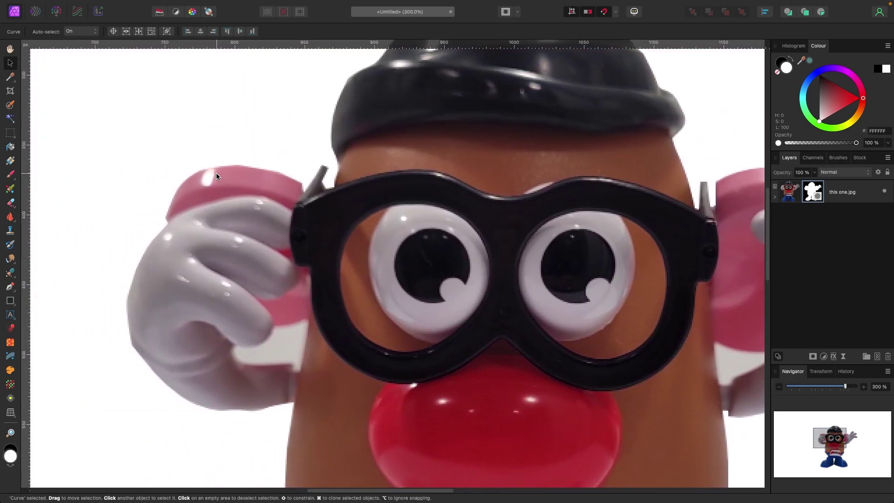
{"action": "scroll", "coordinate": [216, 176], "scroll_direction": "down", "scroll_amount": 1}
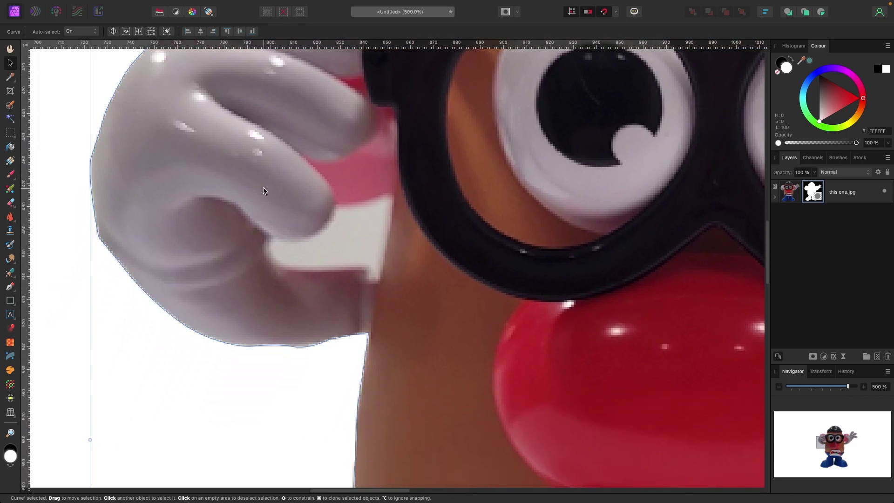
{"action": "left_click", "coordinate": [78, 229]}
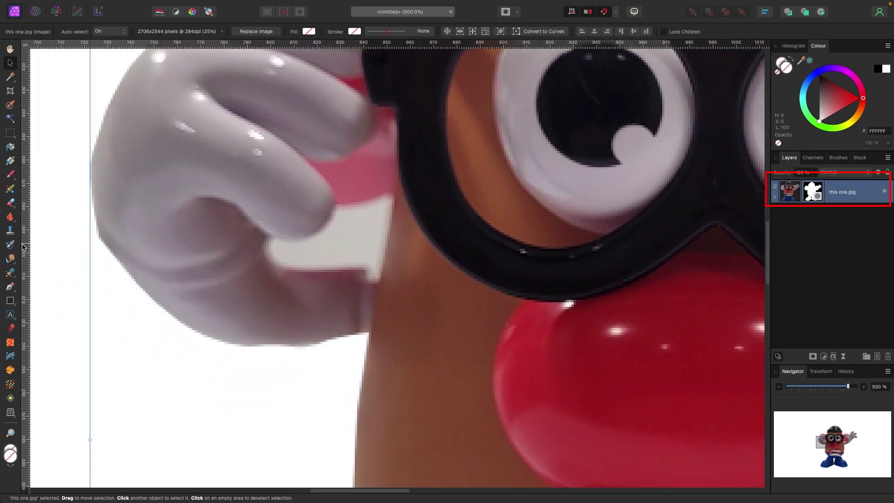
{"action": "left_click", "coordinate": [10, 287]}
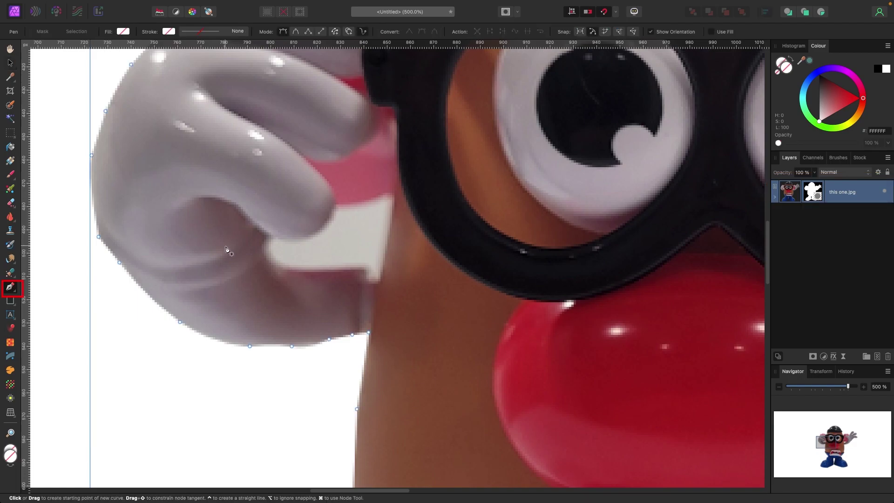
{"action": "left_click", "coordinate": [266, 251]}
{"action": "left_click_drag", "start_coordinate": [292, 268], "coordinate": [293, 269]}
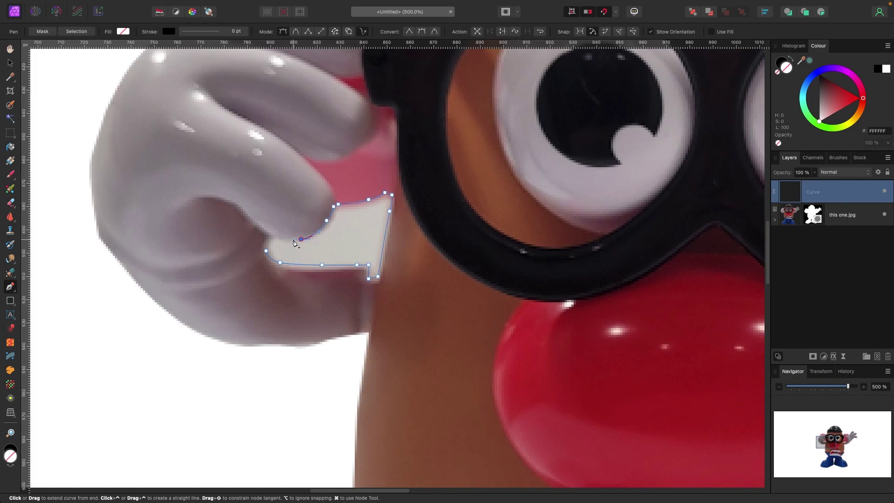
Step: Close the path around the background gap along the underside of the left glove's finger
{"action": "left_click", "coordinate": [272, 237]}
{"action": "left_click", "coordinate": [268, 237]}
{"action": "left_click", "coordinate": [261, 239]}
{"action": "left_click", "coordinate": [262, 246]}
{"action": "left_click", "coordinate": [266, 251]}
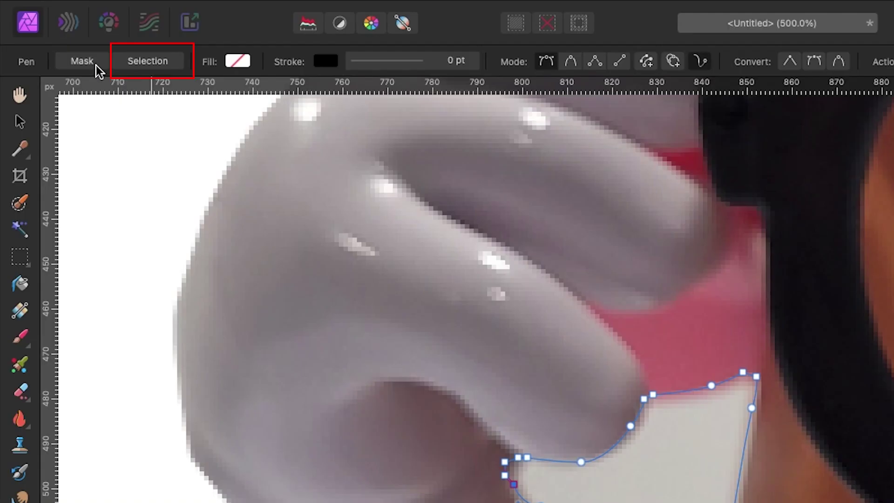
Step: Convert the closed path to a selection and erase the background inside it with the Erase Brush
{"action": "left_click", "coordinate": [132, 62]}
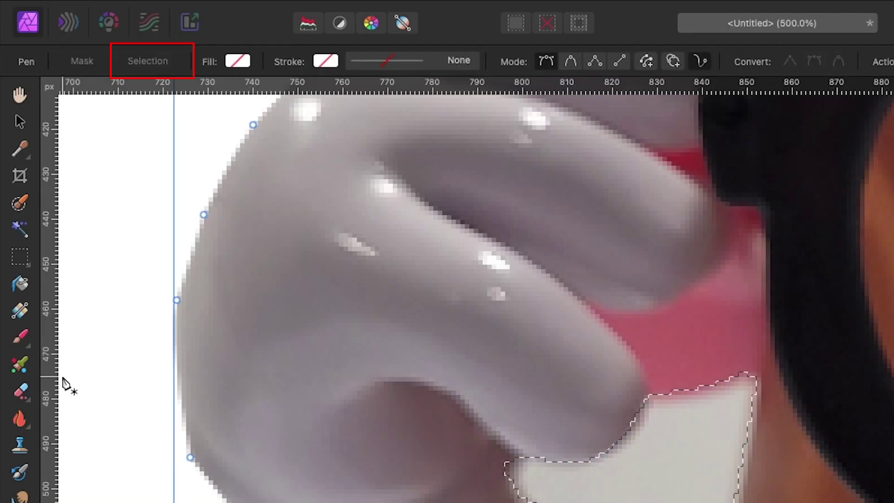
{"action": "left_click", "coordinate": [21, 391]}
{"action": "left_click_drag", "start_coordinate": [568, 454], "coordinate": [788, 438]}
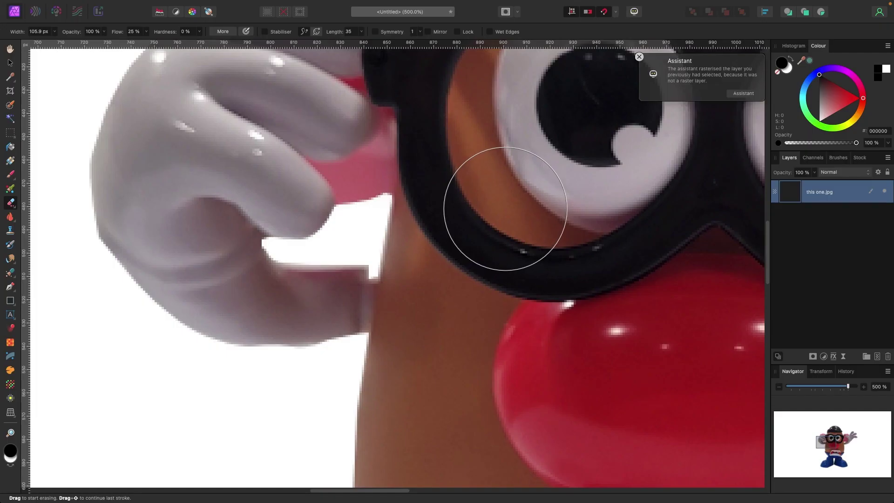
Step: Draw a closed Pen path around the background gap between the right arm, the ear and the body
{"action": "scroll", "coordinate": [504, 207], "scroll_direction": "right", "scroll_amount": 16}
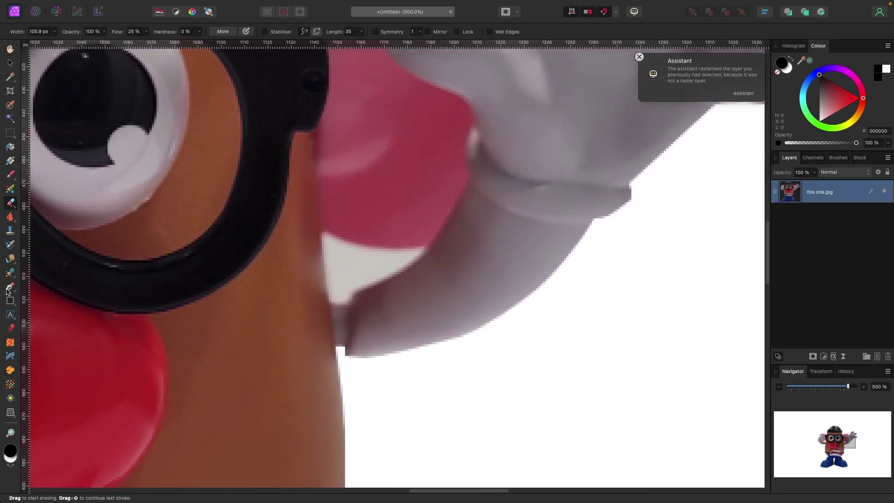
{"action": "left_click", "coordinate": [9, 288]}
{"action": "left_click", "coordinate": [321, 232]}
{"action": "left_click", "coordinate": [324, 273]}
{"action": "left_click", "coordinate": [328, 299]}
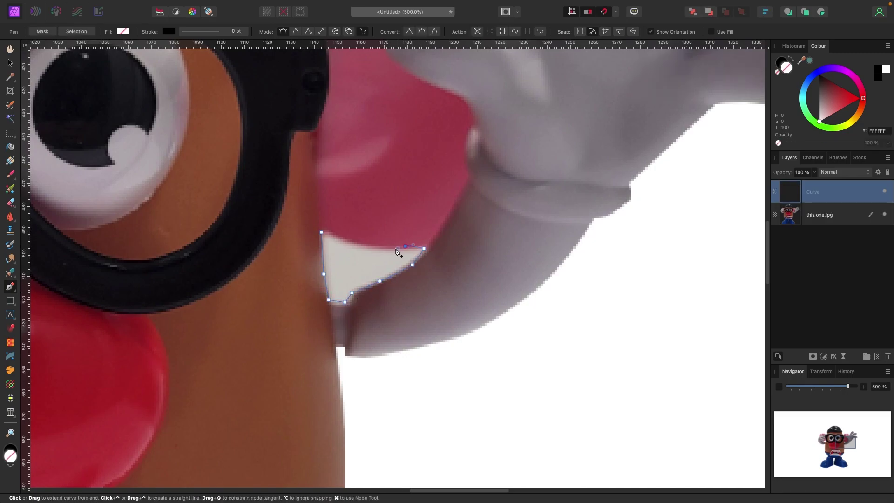
Step: Convert the path around the right arm's gap to a selection and erase the background inside it with the Erase Brush
{"action": "left_click", "coordinate": [75, 31]}
{"action": "left_click", "coordinate": [10, 203]}
{"action": "left_click", "coordinate": [355, 235]}
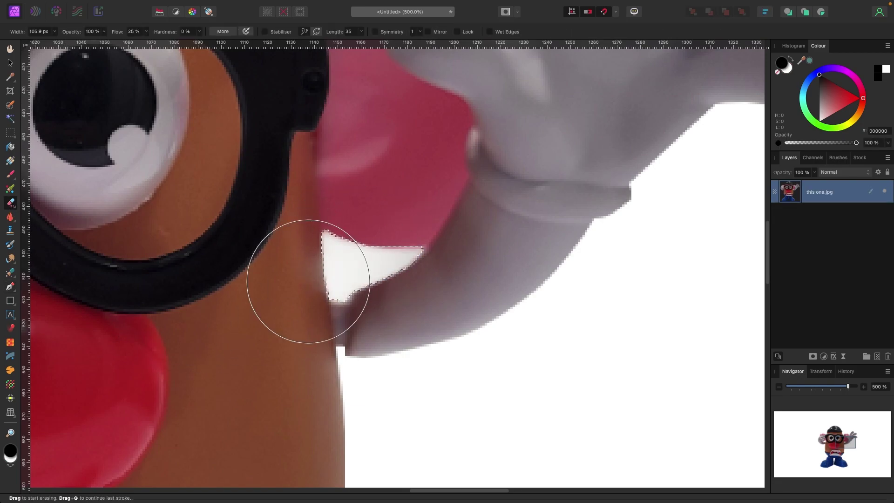
{"action": "scroll", "coordinate": [453, 286], "scroll_direction": "down", "scroll_amount": 10}
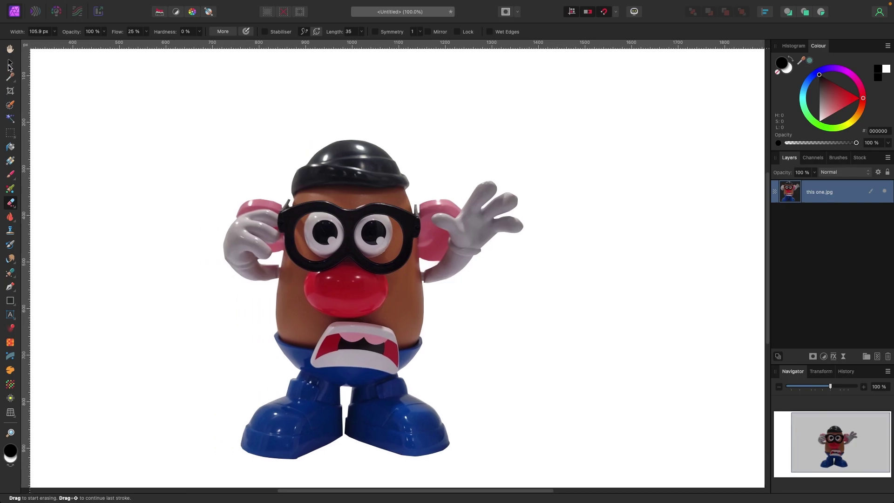
{"action": "left_click", "coordinate": [10, 64]}
{"action": "left_click", "coordinate": [168, 150]}
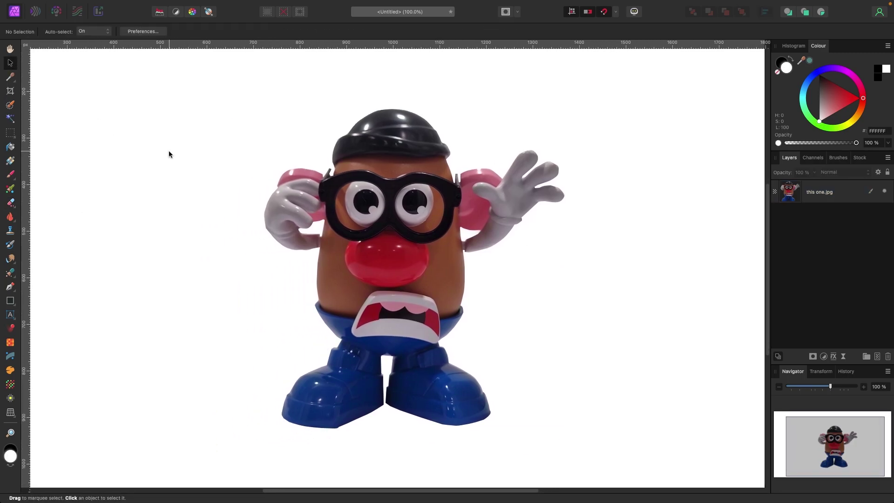
Step: Add a new pixel layer above this one.jpg and switch to the Paint Brush
{"action": "key", "text": "ctrl+minus"}
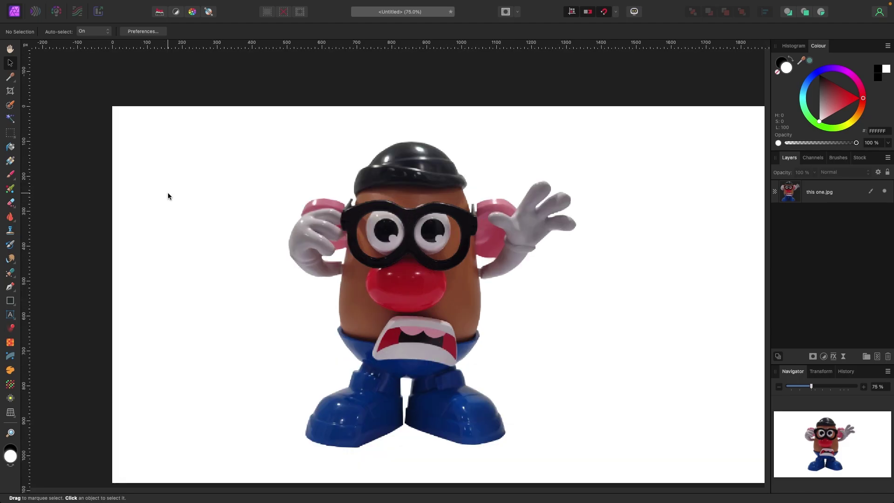
{"action": "key", "text": "ctrl+plus"}
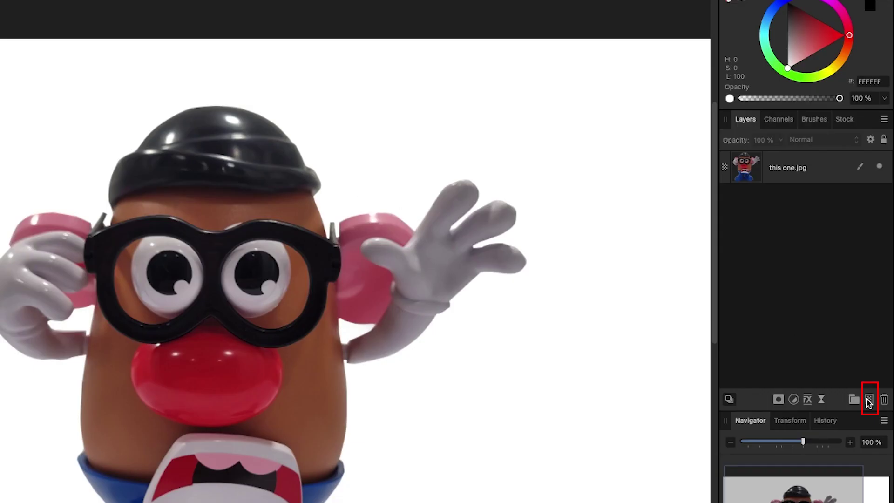
{"action": "left_click", "coordinate": [869, 400]}
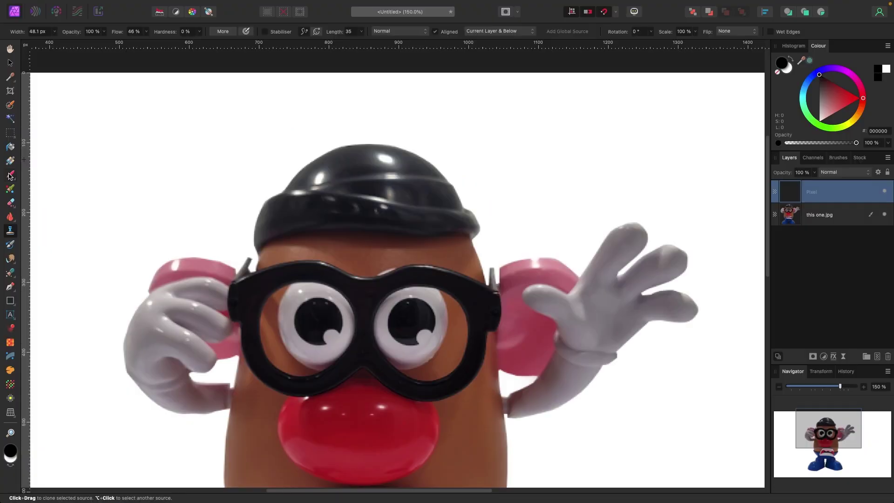
{"action": "key", "text": "b"}
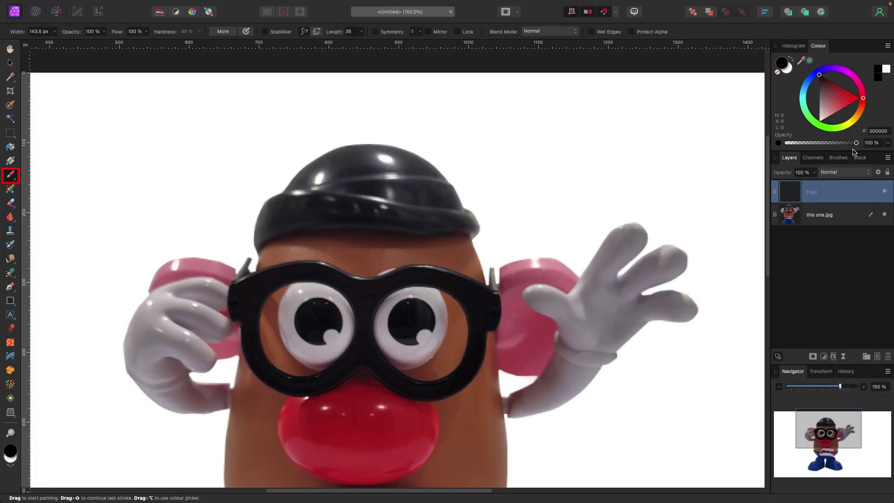
Step: Choose the soft 32 px brush from the Basic brush category, keeping the new pixel layer's blend mode at Normal
{"action": "left_click", "coordinate": [843, 171]}
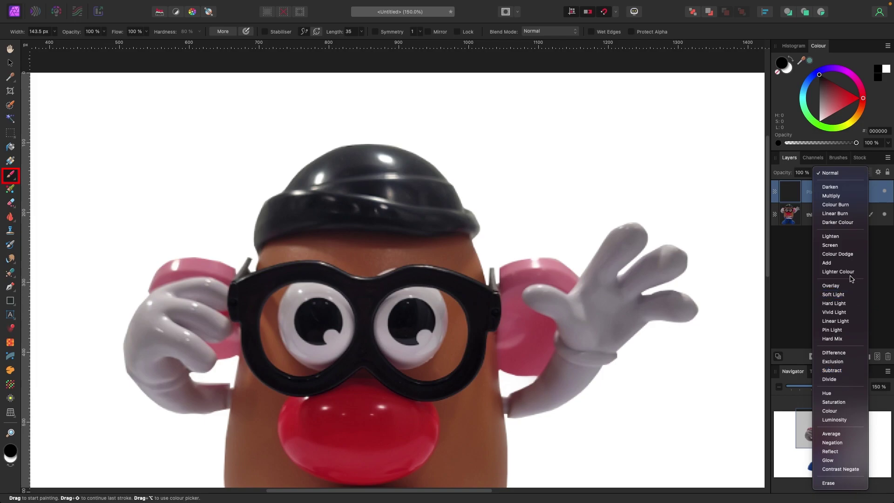
{"action": "left_click", "coordinate": [843, 159]}
{"action": "left_click", "coordinate": [838, 158]}
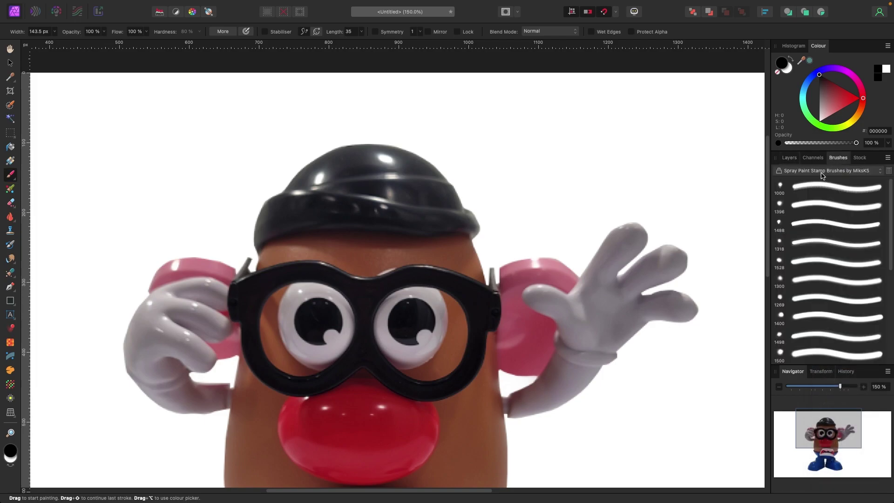
{"action": "left_click", "coordinate": [822, 170]}
{"action": "scroll", "coordinate": [823, 117], "scroll_direction": "up", "scroll_amount": 5}
{"action": "left_click", "coordinate": [824, 90]}
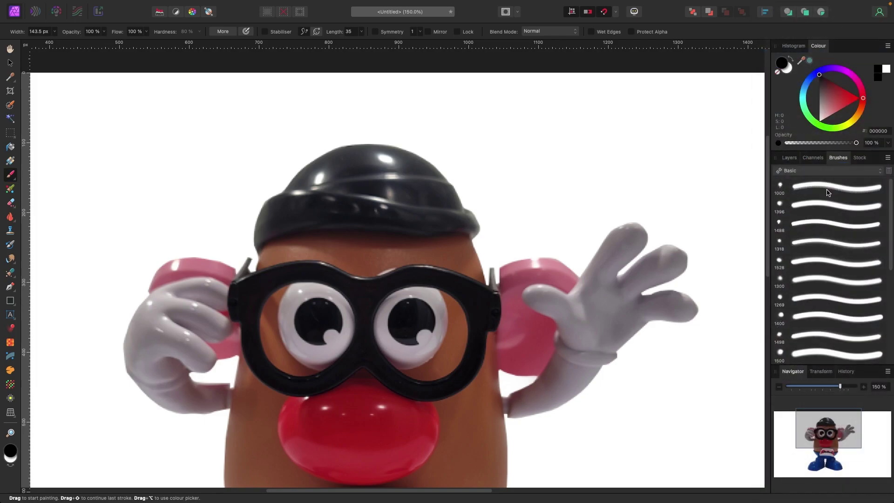
{"action": "left_click", "coordinate": [830, 281]}
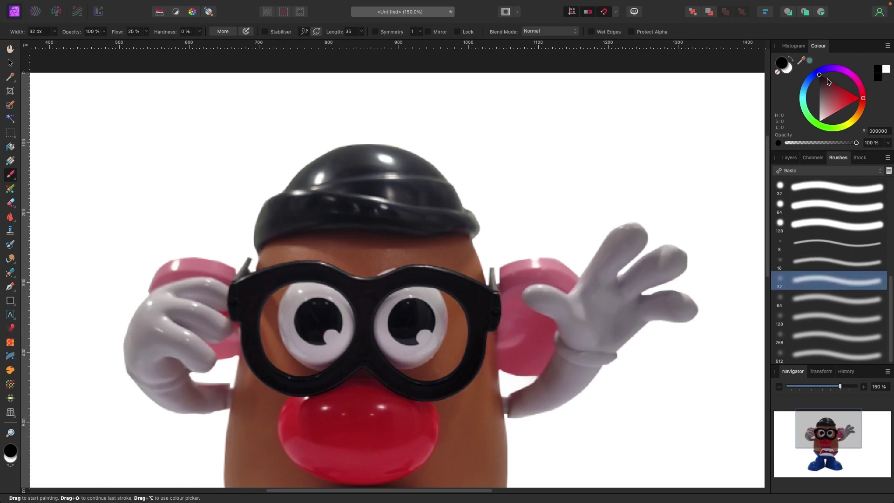
{"action": "left_click", "coordinate": [788, 157]}
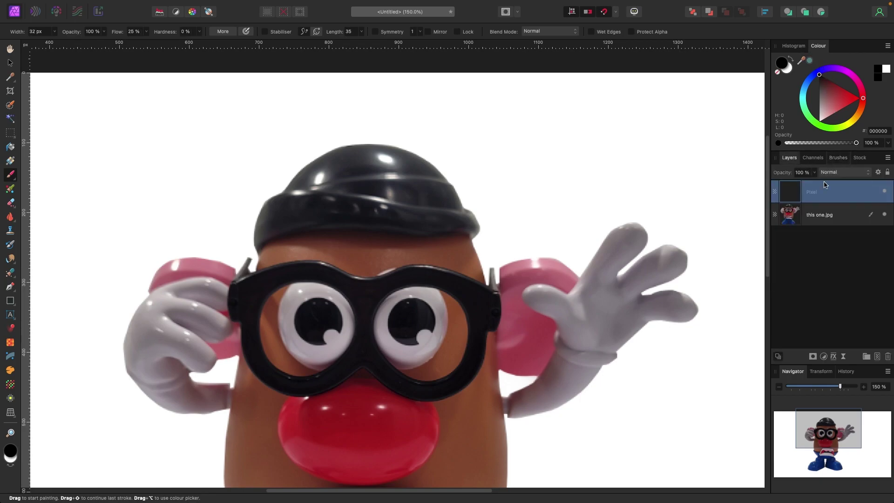
{"action": "left_click", "coordinate": [833, 171]}
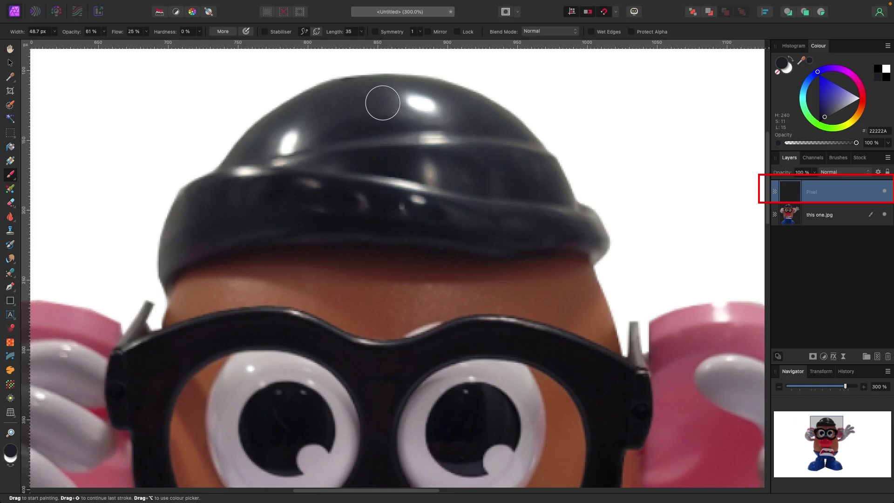
Step: Paint over the bright highlight on top of the hat with dark greys sampled from around it
{"action": "left_click", "coordinate": [393, 100], "text": "alt"}
{"action": "mouse_move", "coordinate": [415, 103]}
{"action": "left_mouse_down"}
{"action": "mouse_move", "coordinate": [445, 112]}
{"action": "mouse_move", "coordinate": [409, 105]}
{"action": "left_mouse_up"}
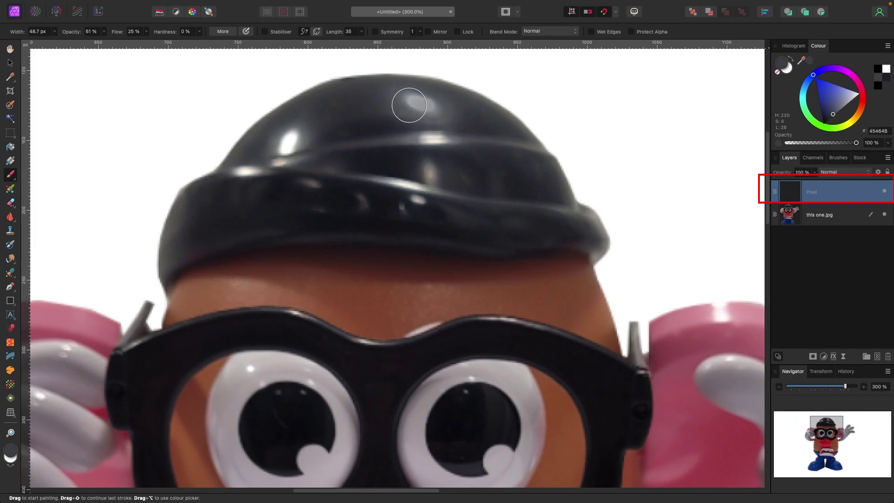
{"action": "left_click", "coordinate": [462, 113], "text": "alt"}
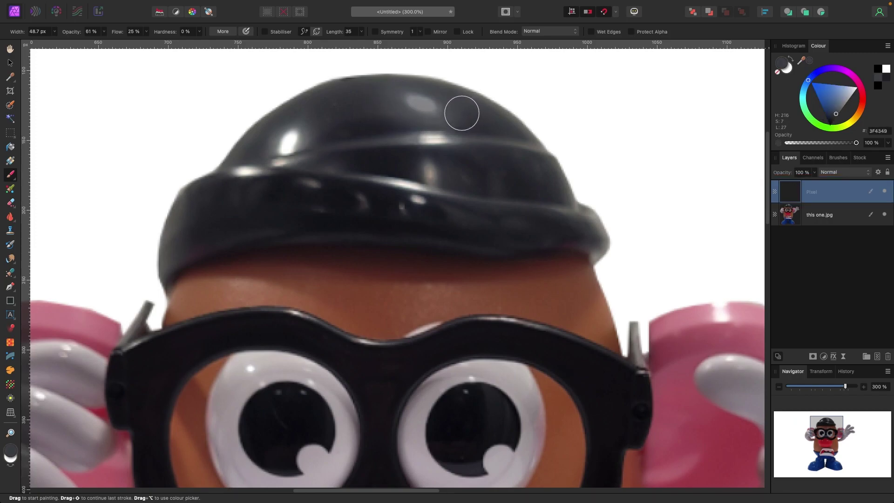
{"action": "mouse_move", "coordinate": [462, 113]}
{"action": "left_mouse_down"}
{"action": "mouse_move", "coordinate": [395, 106]}
{"action": "mouse_move", "coordinate": [423, 106]}
{"action": "left_mouse_up"}
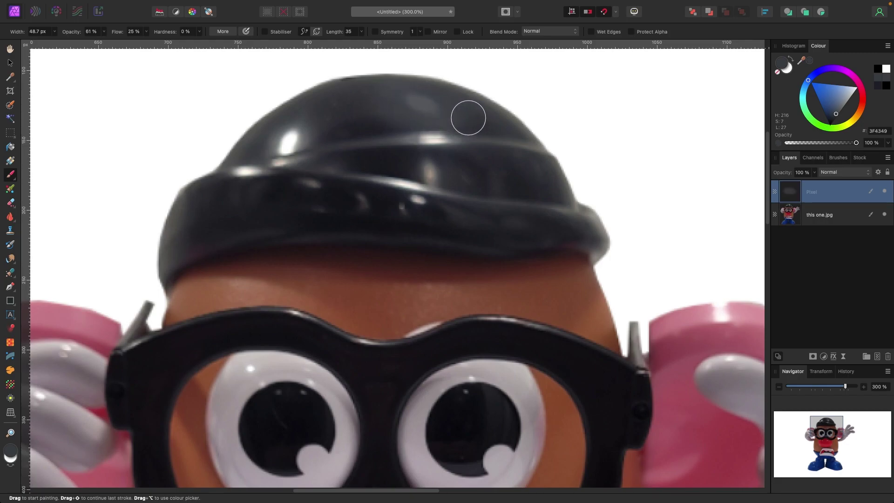
{"action": "left_click", "coordinate": [458, 116], "text": "alt"}
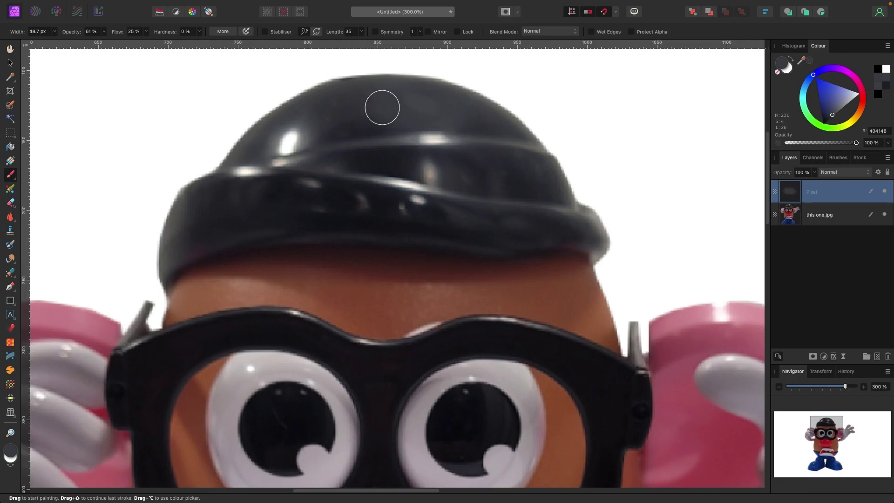
Step: Paint over the highlights on the hat's left side and along the adjacent brim fold with sampled hat colours
{"action": "left_click", "coordinate": [272, 142], "text": "alt"}
{"action": "left_click_drag", "start_coordinate": [288, 140], "coordinate": [294, 144]}
{"action": "left_click", "coordinate": [236, 183], "text": "alt"}
{"action": "mouse_move", "coordinate": [249, 173]}
{"action": "left_mouse_down"}
{"action": "mouse_move", "coordinate": [241, 195]}
{"action": "mouse_move", "coordinate": [252, 178]}
{"action": "mouse_move", "coordinate": [324, 186]}
{"action": "mouse_move", "coordinate": [350, 207]}
{"action": "mouse_move", "coordinate": [376, 209]}
{"action": "mouse_move", "coordinate": [456, 139]}
{"action": "mouse_move", "coordinate": [459, 165]}
{"action": "mouse_move", "coordinate": [291, 152]}
{"action": "left_mouse_up"}
{"action": "left_click", "coordinate": [296, 188], "text": "alt"}
{"action": "left_click", "coordinate": [459, 140], "text": "alt"}
Step: Reduce the brush to 15.6 px and paint over the highlights along the glasses' upper rim with sampled frame colours
{"action": "scroll", "coordinate": [291, 152], "scroll_direction": "down", "scroll_amount": 5}
{"action": "key", "text": "bracketleft"}
{"action": "key", "text": "bracketleft"}
{"action": "key", "text": "bracketleft"}
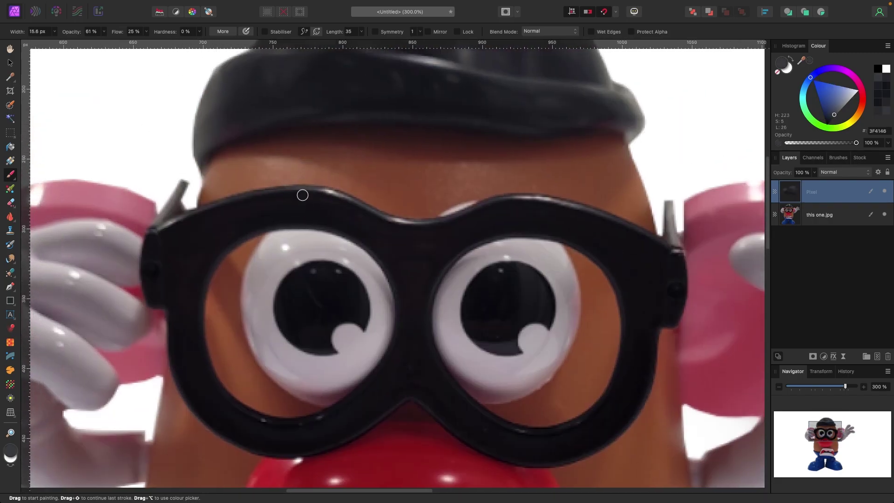
{"action": "left_click", "coordinate": [321, 199], "text": "alt"}
{"action": "mouse_move", "coordinate": [322, 190]}
{"action": "left_mouse_down"}
{"action": "mouse_move", "coordinate": [415, 221]}
{"action": "mouse_move", "coordinate": [500, 197]}
{"action": "mouse_move", "coordinate": [499, 186]}
{"action": "left_mouse_up"}
{"action": "left_click", "coordinate": [410, 228], "text": "alt"}
{"action": "scroll", "coordinate": [455, 210], "scroll_direction": "right", "scroll_amount": 5}
{"action": "left_click", "coordinate": [521, 198], "text": "alt"}
{"action": "scroll", "coordinate": [497, 195], "scroll_direction": "left", "scroll_amount": 10}
{"action": "left_click", "coordinate": [322, 199], "text": "alt"}
{"action": "left_click_drag", "start_coordinate": [312, 205], "coordinate": [308, 188]}
Step: Paint over the highlights on the left glove's knuckles and lower finger with sampled glove greys
{"action": "scroll", "coordinate": [308, 195], "scroll_direction": "down", "scroll_amount": 2}
{"action": "left_click", "coordinate": [260, 249], "text": "alt"}
{"action": "left_click_drag", "start_coordinate": [259, 239], "coordinate": [257, 235]}
{"action": "left_click_drag", "start_coordinate": [281, 292], "coordinate": [273, 288]}
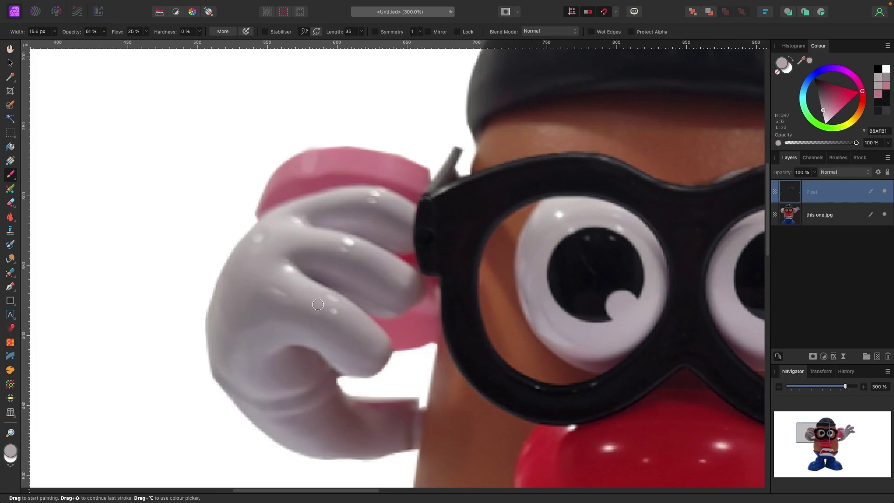
{"action": "left_click", "coordinate": [319, 304], "text": "alt"}
{"action": "left_click_drag", "start_coordinate": [330, 297], "coordinate": [334, 311]}
{"action": "left_click", "coordinate": [294, 279], "text": "alt"}
{"action": "left_click_drag", "start_coordinate": [287, 267], "coordinate": [292, 272]}
Step: Paint over the highlights on the left glove's middle and upper fingers with greys sampled beside them
{"action": "left_click", "coordinate": [333, 238], "text": "alt"}
{"action": "left_click_drag", "start_coordinate": [344, 240], "coordinate": [350, 242]}
{"action": "left_click", "coordinate": [304, 228], "text": "alt"}
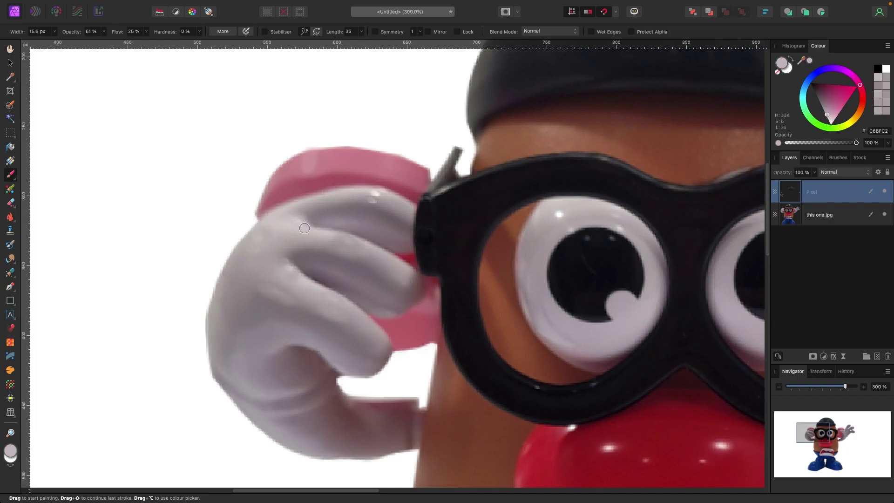
{"action": "left_click", "coordinate": [368, 206], "text": "alt"}
{"action": "left_click_drag", "start_coordinate": [371, 201], "coordinate": [375, 194]}
Step: Paint over the two highlights on the upper part of the red nose with sampled reds
{"action": "scroll", "coordinate": [354, 242], "scroll_direction": "right", "scroll_amount": 5}
{"action": "scroll", "coordinate": [353, 242], "scroll_direction": "down", "scroll_amount": 4}
{"action": "left_click", "coordinate": [343, 255], "text": "alt"}
{"action": "left_click_drag", "start_coordinate": [355, 253], "coordinate": [397, 265]}
{"action": "left_click", "coordinate": [464, 281], "text": "alt"}
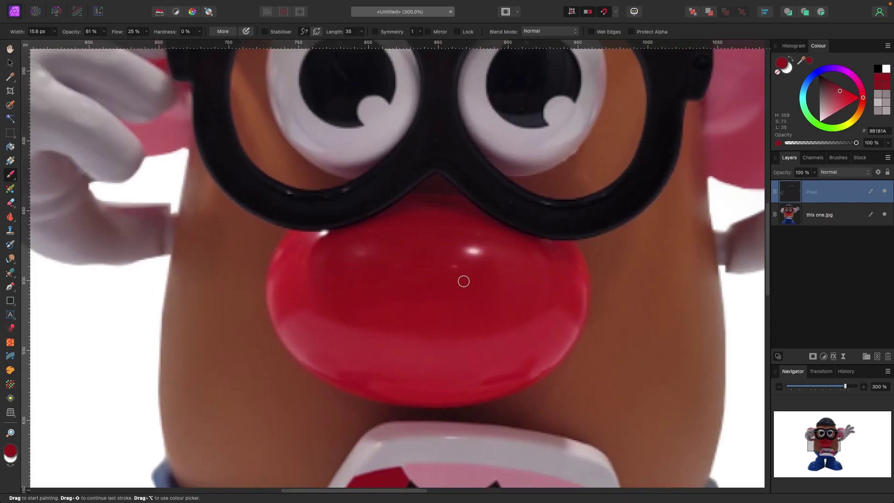
{"action": "left_click", "coordinate": [455, 265]}
{"action": "left_click_drag", "start_coordinate": [468, 252], "coordinate": [481, 256]}
Step: Set the brush width to 8.4 px and paint over the highlight at the nose's upper-left edge with a sampled red
{"action": "key", "text": "bracketright"}
{"action": "key", "text": "bracketright"}
{"action": "key", "text": "bracketright"}
{"action": "key", "text": "bracketright"}
{"action": "key", "text": "bracketright"}
{"action": "left_click", "coordinate": [449, 243], "text": "alt"}
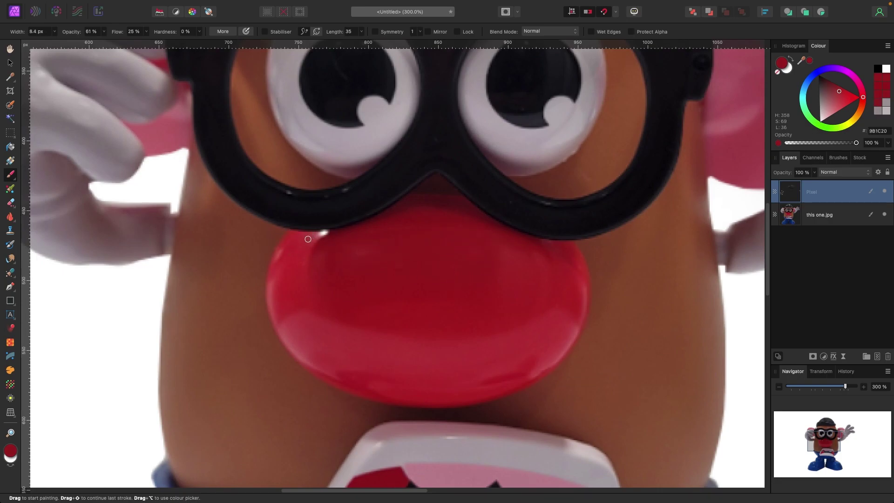
{"action": "left_click", "coordinate": [308, 239], "text": "alt"}
{"action": "left_click_drag", "start_coordinate": [319, 236], "coordinate": [327, 232]}
Step: Paint over the small highlight on the glasses' lower rim with the sampled frame colour
{"action": "scroll", "coordinate": [326, 232], "scroll_direction": "up", "scroll_amount": 1}
{"action": "left_click", "coordinate": [301, 216], "text": "alt"}
{"action": "left_click", "coordinate": [549, 221], "text": "alt"}
{"action": "left_click_drag", "start_coordinate": [545, 220], "coordinate": [552, 221]}
Step: Enlarge the brush to 22.3 px and paint over the highlight on the pink ear with a sampled pink
{"action": "key", "text": "super+minus"}
{"action": "key", "text": "super+minus"}
{"action": "scroll", "coordinate": [463, 231], "scroll_direction": "up", "scroll_amount": 3}
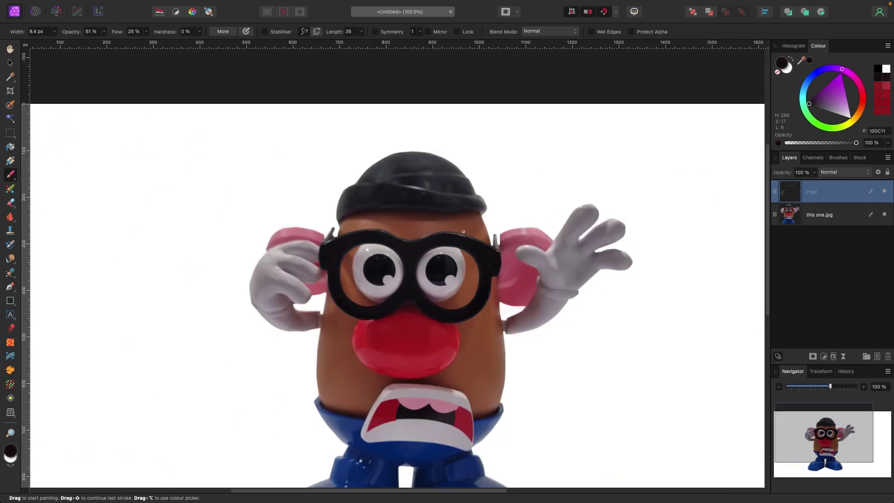
{"action": "scroll", "coordinate": [550, 242], "scroll_direction": "up", "scroll_amount": 4}
{"action": "left_click", "coordinate": [396, 208], "text": "alt"}
{"action": "key", "text": "bracketright"}
{"action": "key", "text": "bracketright"}
{"action": "key", "text": "bracketright"}
{"action": "key", "text": "bracketright"}
{"action": "key", "text": "bracketright"}
{"action": "mouse_move", "coordinate": [413, 191]}
{"action": "left_mouse_down"}
{"action": "mouse_move", "coordinate": [399, 199]}
{"action": "mouse_move", "coordinate": [415, 177]}
{"action": "left_mouse_up"}
Step: Paint over the highlights on the right glove's thumb and tallest fingertip with sampled glove greys
{"action": "scroll", "coordinate": [335, 185], "scroll_direction": "left", "scroll_amount": 12}
{"action": "scroll", "coordinate": [334, 211], "scroll_direction": "down", "scroll_amount": 4}
{"action": "scroll", "coordinate": [334, 211], "scroll_direction": "right", "scroll_amount": 3}
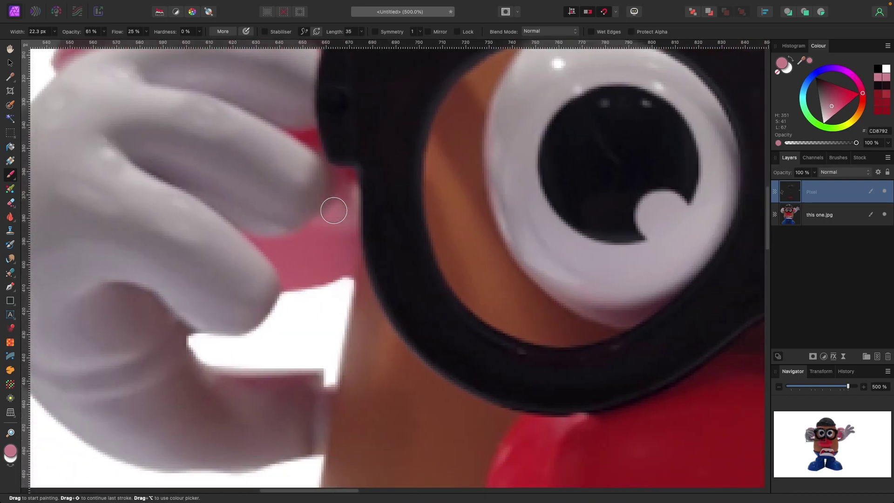
{"action": "key", "text": "super+minus"}
{"action": "key", "text": "super+minus"}
{"action": "key", "text": "super+minus"}
{"action": "key", "text": "super+minus"}
{"action": "key", "text": "super+plus"}
{"action": "key", "text": "super+plus"}
{"action": "scroll", "coordinate": [334, 210], "scroll_direction": "down", "scroll_amount": 8}
{"action": "scroll", "coordinate": [333, 211], "scroll_direction": "up", "scroll_amount": 15}
{"action": "scroll", "coordinate": [334, 210], "scroll_direction": "right", "scroll_amount": 8}
{"action": "left_click", "coordinate": [378, 328], "text": "alt"}
{"action": "left_click_drag", "start_coordinate": [345, 327], "coordinate": [374, 332]}
{"action": "left_click_drag", "start_coordinate": [542, 204], "coordinate": [524, 211]}
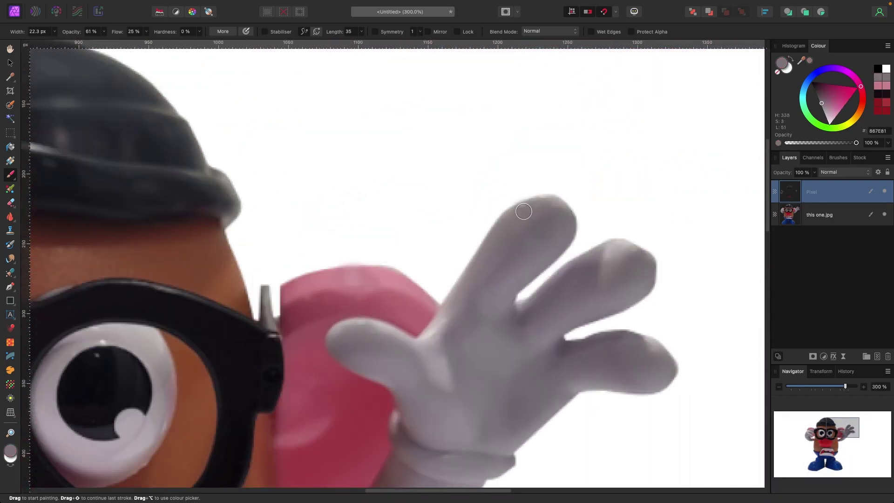
Step: Paint over the highlights on the left boot's toe, upper part and ankle with sampled blues
{"action": "scroll", "coordinate": [523, 212], "scroll_direction": "down", "scroll_amount": 10}
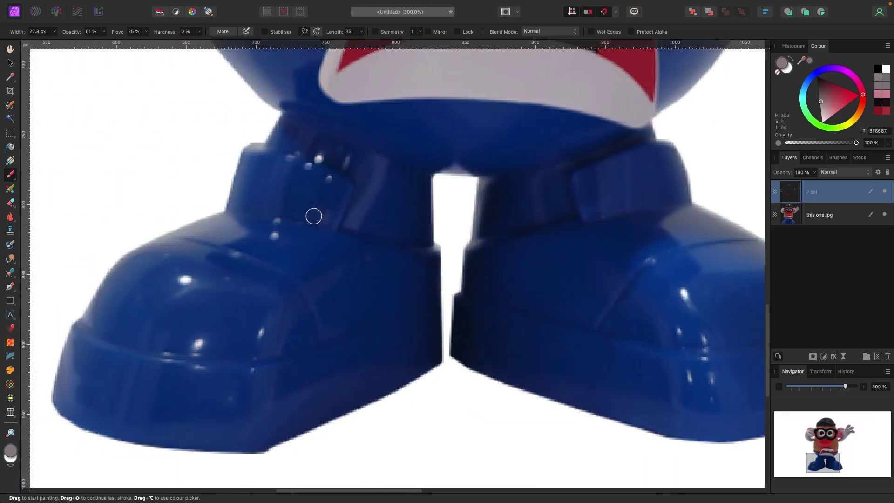
{"action": "scroll", "coordinate": [314, 214], "scroll_direction": "left", "scroll_amount": 3}
{"action": "left_click", "coordinate": [307, 257], "text": "alt"}
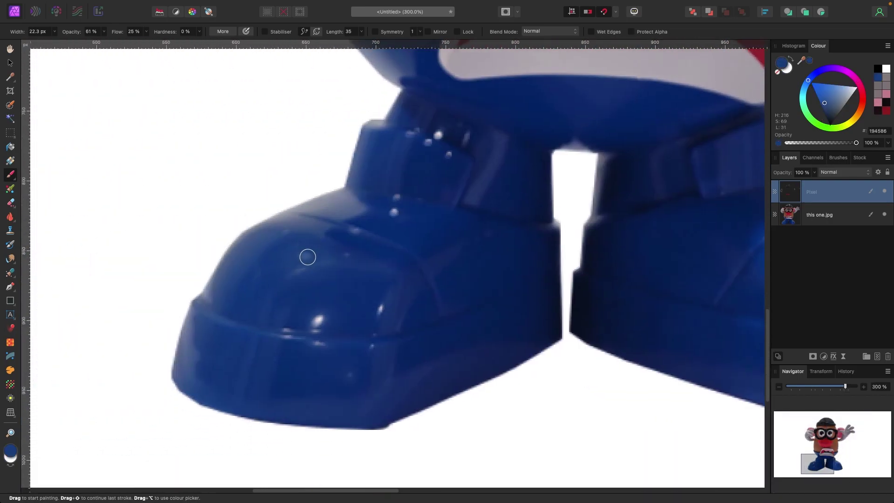
{"action": "left_click_drag", "start_coordinate": [314, 325], "coordinate": [319, 320]}
{"action": "left_click", "coordinate": [395, 219], "text": "alt"}
{"action": "left_click_drag", "start_coordinate": [396, 215], "coordinate": [391, 214]}
{"action": "scroll", "coordinate": [392, 214], "scroll_direction": "up", "scroll_amount": 2}
{"action": "left_click", "coordinate": [430, 185], "text": "alt"}
{"action": "left_click", "coordinate": [433, 188], "text": "alt"}
{"action": "left_click_drag", "start_coordinate": [429, 186], "coordinate": [437, 181]}
Step: Paint over the highlights at the top of both eyes with sampled whites, reducing the brush to 8.4 px for the right eye
{"action": "scroll", "coordinate": [419, 174], "scroll_direction": "up", "scroll_amount": 12}
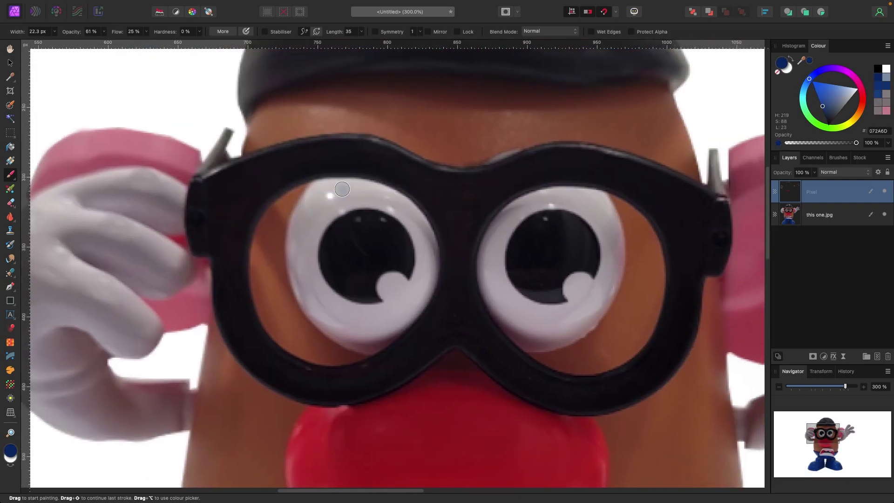
{"action": "left_click", "coordinate": [342, 189], "text": "alt"}
{"action": "left_click_drag", "start_coordinate": [328, 195], "coordinate": [332, 196]}
{"action": "left_click", "coordinate": [569, 199], "text": "alt"}
{"action": "key", "text": "bracketleft"}
{"action": "key", "text": "bracketleft"}
{"action": "key", "text": "bracketleft"}
{"action": "left_click_drag", "start_coordinate": [551, 205], "coordinate": [554, 206]}
Step: Paint over the remaining bright streak along the hat's brim fold with a dark colour sampled below it
{"action": "key", "text": "super+minus"}
{"action": "key", "text": "super+minus"}
{"action": "key", "text": "super+plus"}
{"action": "key", "text": "super+plus"}
{"action": "key", "text": "super+plus"}
{"action": "key", "text": "super+plus"}
{"action": "scroll", "coordinate": [415, 189], "scroll_direction": "up", "scroll_amount": 8}
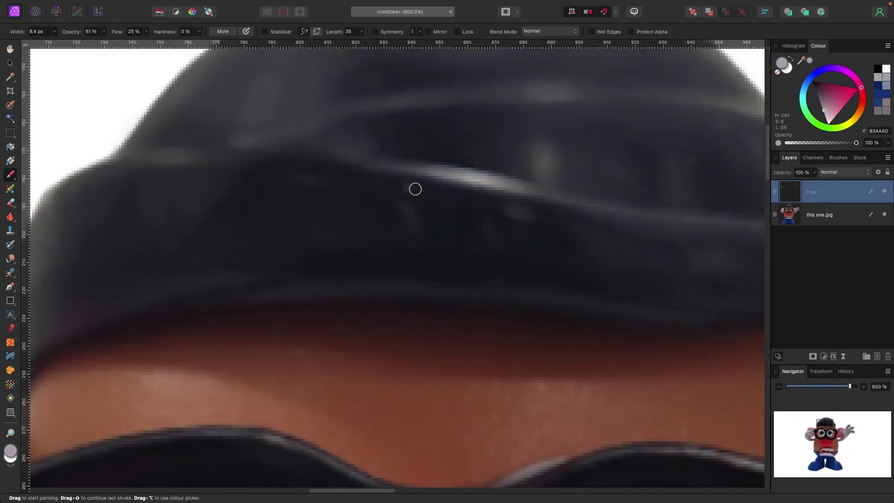
{"action": "left_click", "coordinate": [415, 189], "text": "alt"}
{"action": "left_click_drag", "start_coordinate": [428, 174], "coordinate": [558, 196]}
Step: Sample the greyish white from the upper part of the left eye as the brush colour
{"action": "scroll", "coordinate": [436, 179], "scroll_direction": "down", "scroll_amount": 8}
{"action": "scroll", "coordinate": [379, 190], "scroll_direction": "up", "scroll_amount": 8}
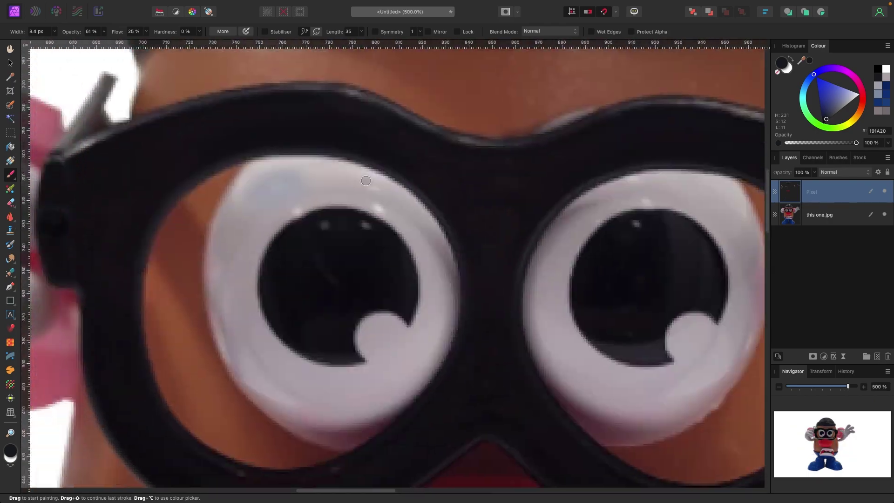
{"action": "left_click", "coordinate": [365, 180], "text": "alt"}
Step: Compare the whole toy with and without the painted retouching by toggling the pixel layer's visibility
{"action": "scroll", "coordinate": [387, 233], "scroll_direction": "down", "scroll_amount": 10}
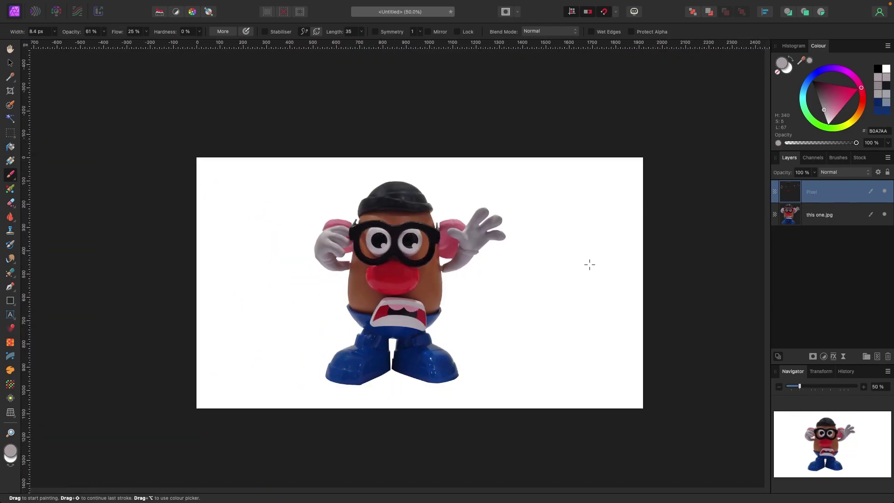
{"action": "key", "text": "super+1"}
{"action": "left_click", "coordinate": [884, 193]}
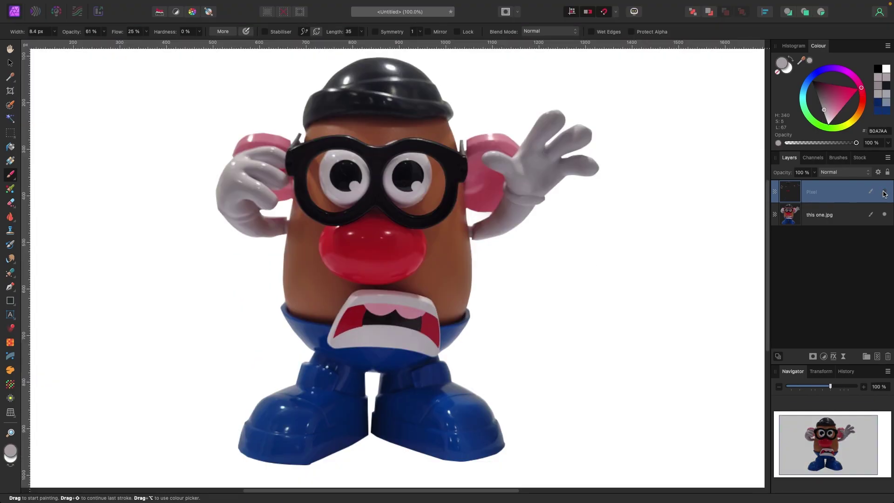
{"action": "left_click", "coordinate": [883, 192]}
{"action": "left_click", "coordinate": [883, 193]}
{"action": "left_click", "coordinate": [884, 193]}
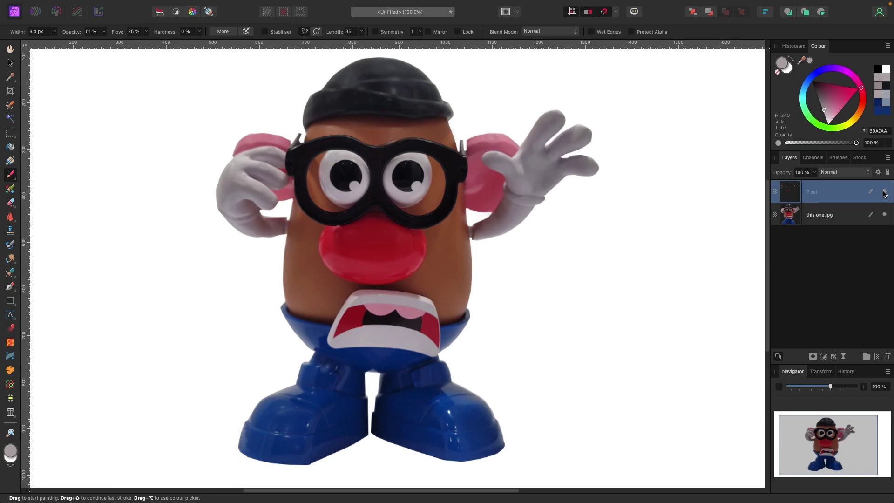
Step: Turn the painted retouching layer's visibility back on
{"action": "left_click", "coordinate": [883, 193]}
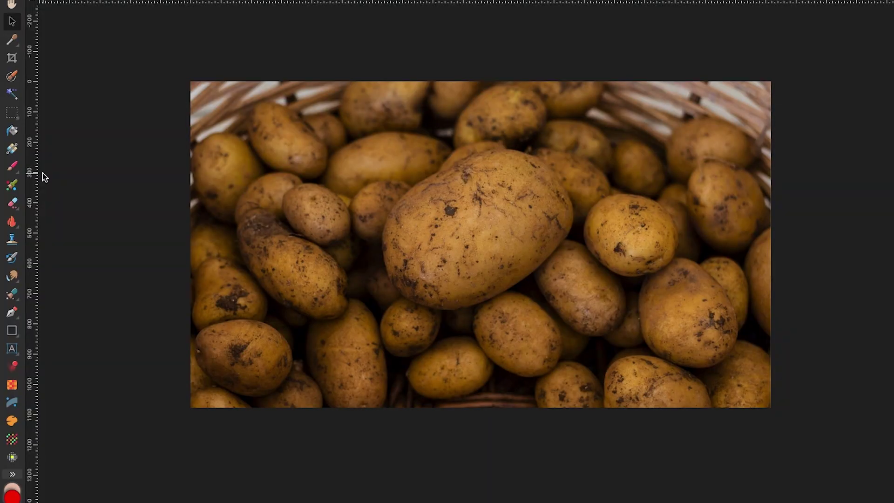
Step: Outline the large central potato in the basket photo with the Freehand Selection Tool
{"action": "left_click", "coordinate": [21, 122]}
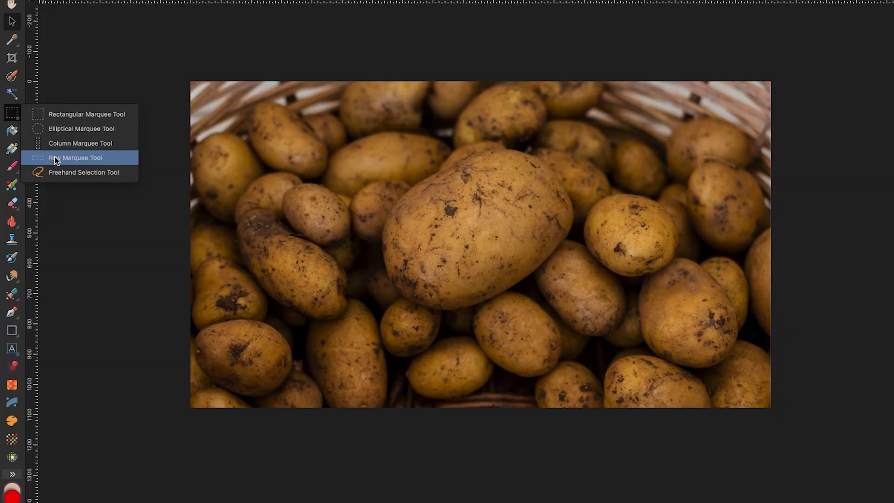
{"action": "left_click", "coordinate": [91, 174]}
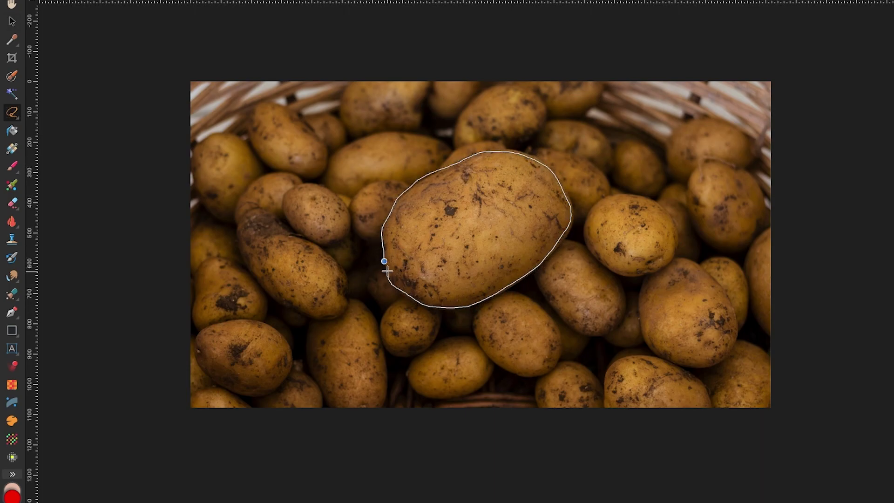
{"action": "left_click_drag", "start_coordinate": [387, 271], "coordinate": [384, 261]}
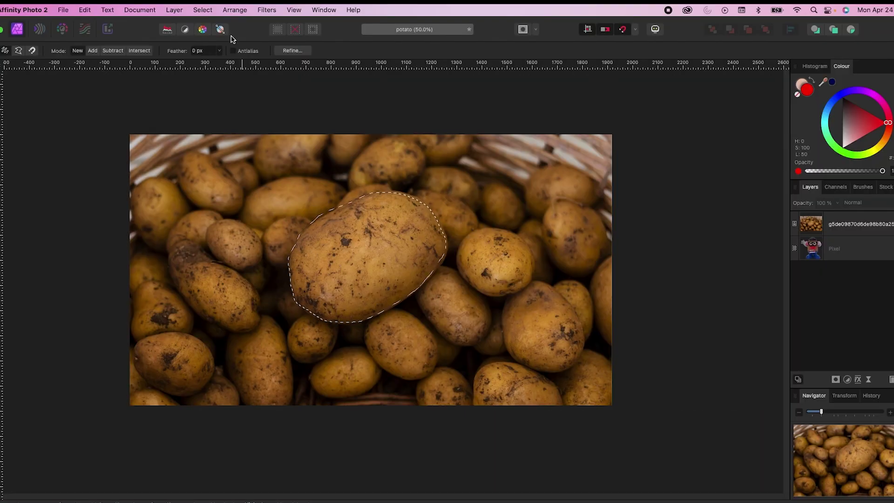
Step: Refine the potato selection with matte edges and output it to a new layer
{"action": "left_click", "coordinate": [293, 50]}
{"action": "left_click", "coordinate": [645, 466]}
{"action": "left_click", "coordinate": [645, 484]}
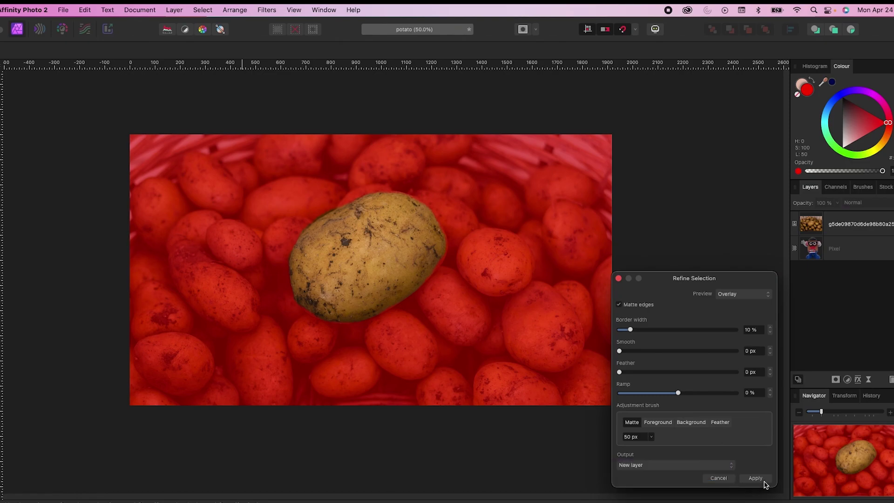
{"action": "left_click", "coordinate": [756, 479]}
Step: Rotate the cut-out potato upright, enlarge it slightly and place it over the toy's body
{"action": "key", "text": "v"}
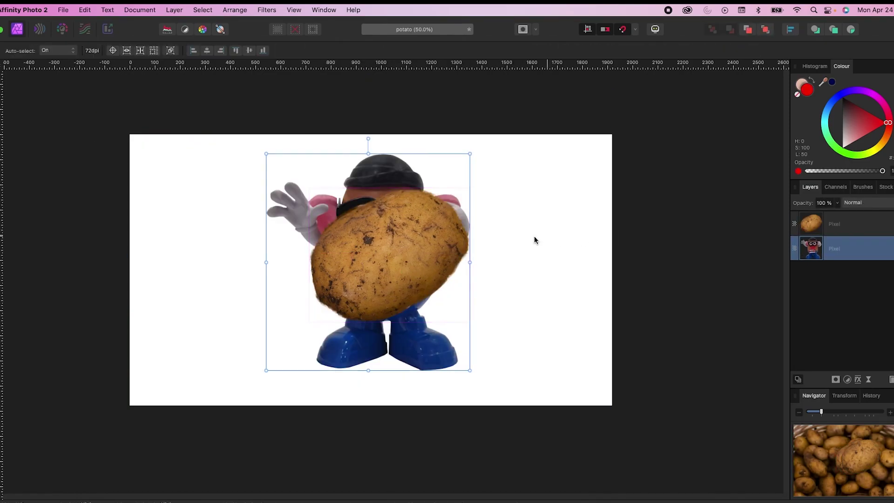
{"action": "left_click_drag", "start_coordinate": [367, 139], "coordinate": [306, 150]}
{"action": "key", "text": "super+z"}
{"action": "left_click", "coordinate": [385, 211]}
{"action": "left_click_drag", "start_coordinate": [390, 173], "coordinate": [320, 209]}
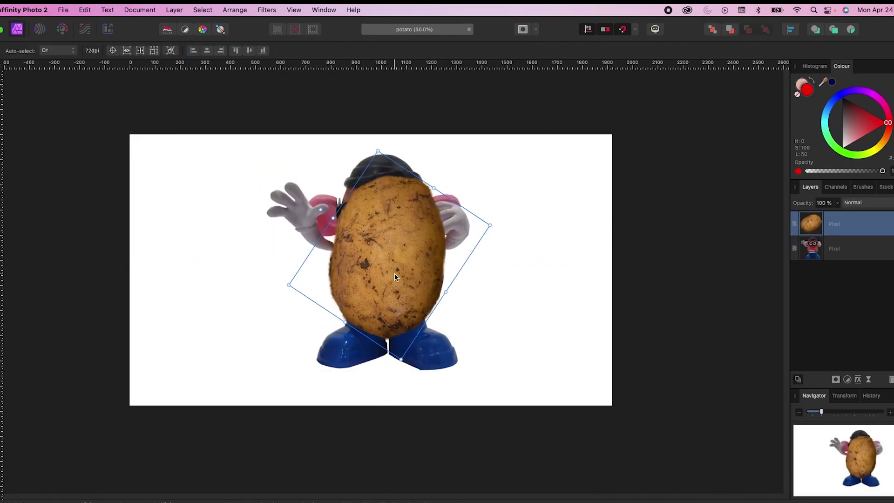
{"action": "left_click_drag", "start_coordinate": [394, 274], "coordinate": [391, 247]}
{"action": "left_click_drag", "start_coordinate": [397, 334], "coordinate": [398, 343]}
Step: Preview blend modes such as Darken on the potato layer, keeping Normal
{"action": "left_click", "coordinate": [853, 203]}
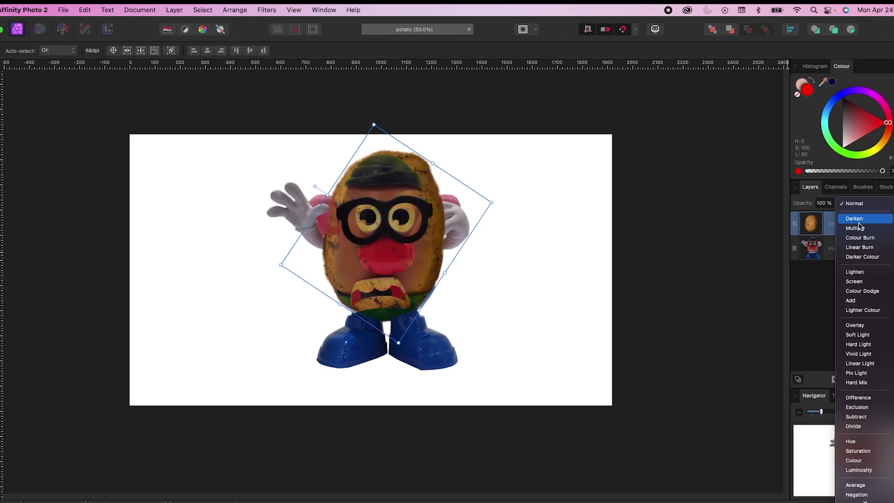
{"action": "left_click", "coordinate": [854, 203]}
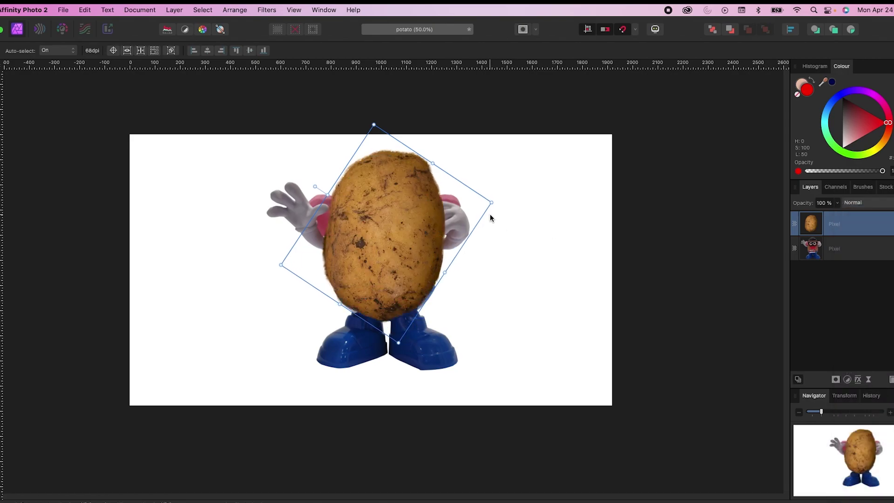
Step: Darken the potato with a Curves adjustment, lowering the middle of the curve to X 0.647, Y 0.526
{"action": "left_click", "coordinate": [847, 379]}
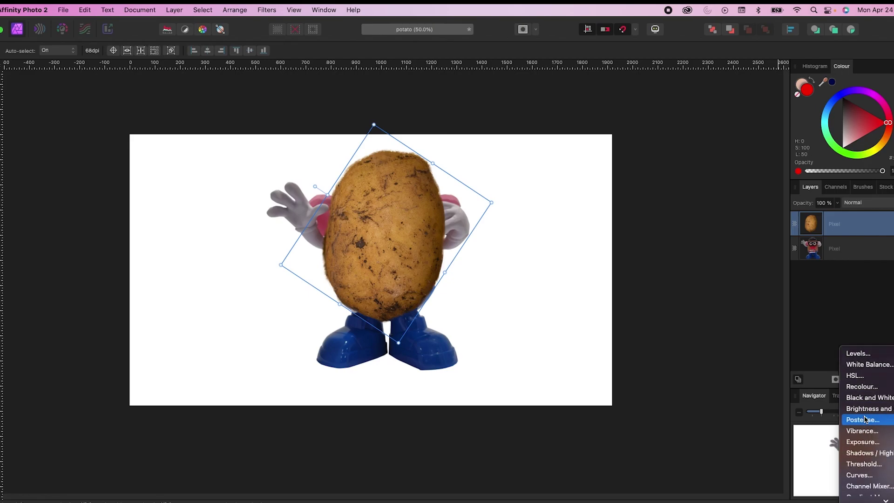
{"action": "left_click", "coordinate": [858, 451]}
{"action": "mouse_move", "coordinate": [619, 215]}
{"action": "left_mouse_down"}
{"action": "mouse_move", "coordinate": [626, 234]}
{"action": "mouse_move", "coordinate": [623, 227]}
{"action": "left_mouse_up"}
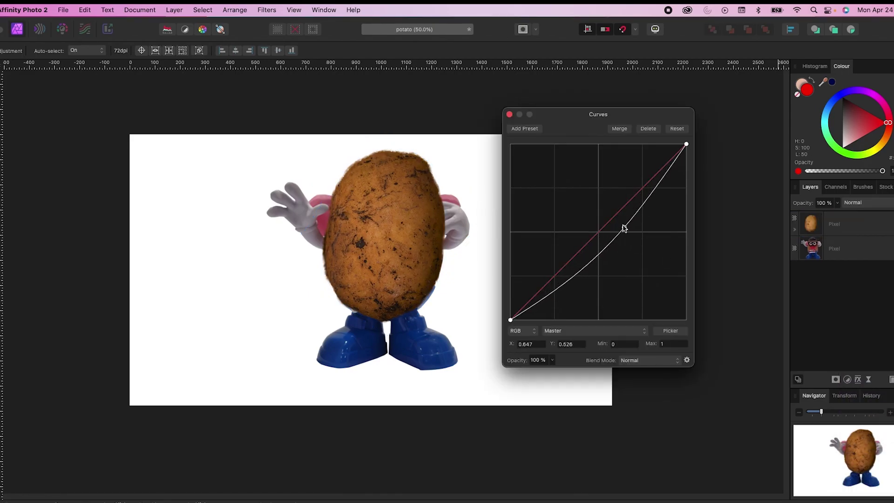
{"action": "left_click", "coordinate": [509, 114]}
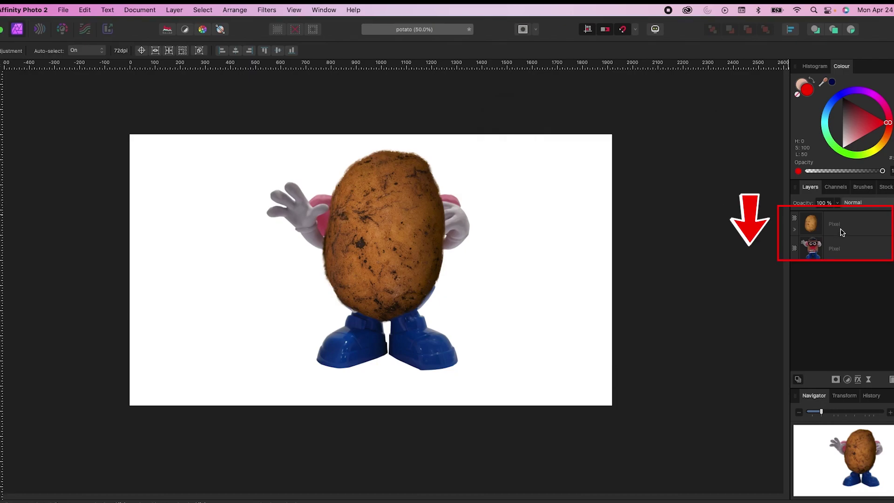
Step: Clip the potato layer inside the toy layer
{"action": "left_click_drag", "start_coordinate": [843, 227], "coordinate": [848, 250]}
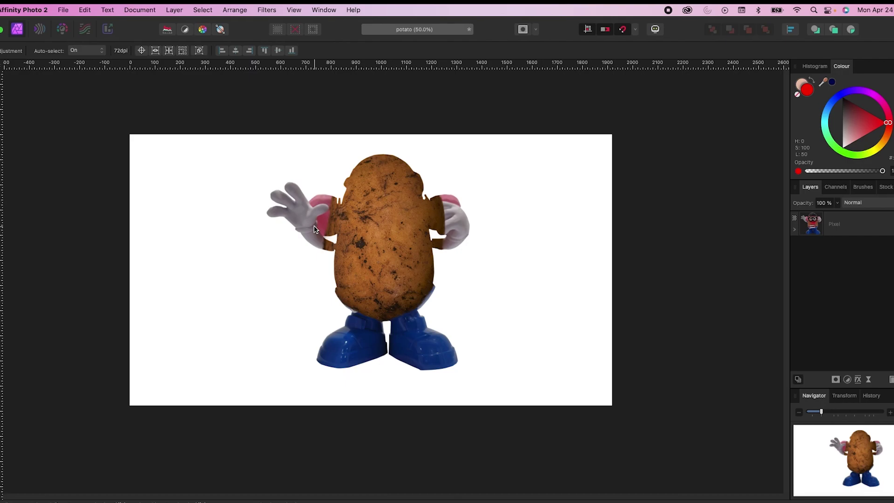
{"action": "key", "text": "super+equal"}
{"action": "scroll", "coordinate": [315, 229], "scroll_direction": "up", "scroll_amount": 2}
{"action": "scroll", "coordinate": [315, 229], "scroll_direction": "left", "scroll_amount": 2}
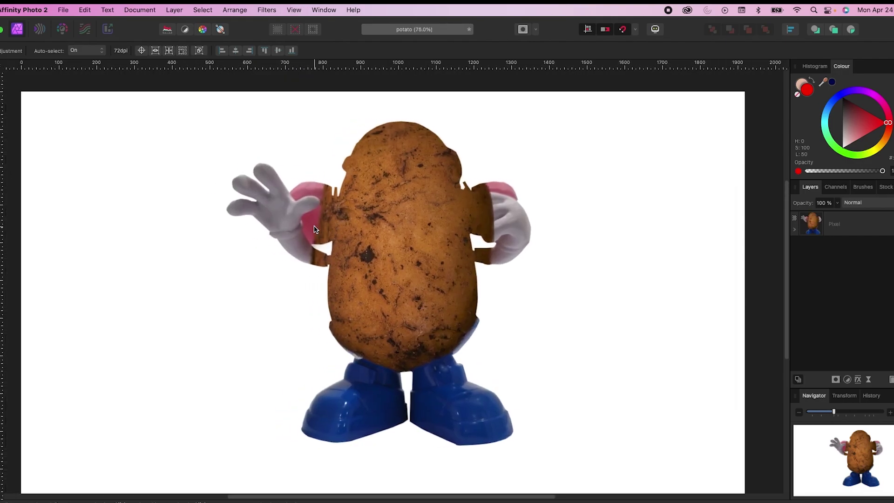
{"action": "scroll", "coordinate": [315, 229], "scroll_direction": "down", "scroll_amount": 1}
{"action": "scroll", "coordinate": [315, 229], "scroll_direction": "right", "scroll_amount": 1}
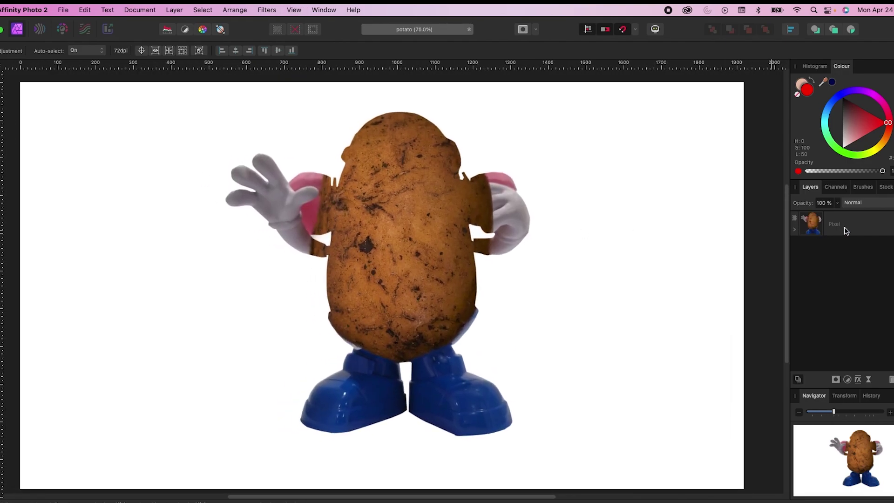
Step: Preview other blend modes for the potato's Curves adjustment, keeping Normal
{"action": "left_click", "coordinate": [859, 203]}
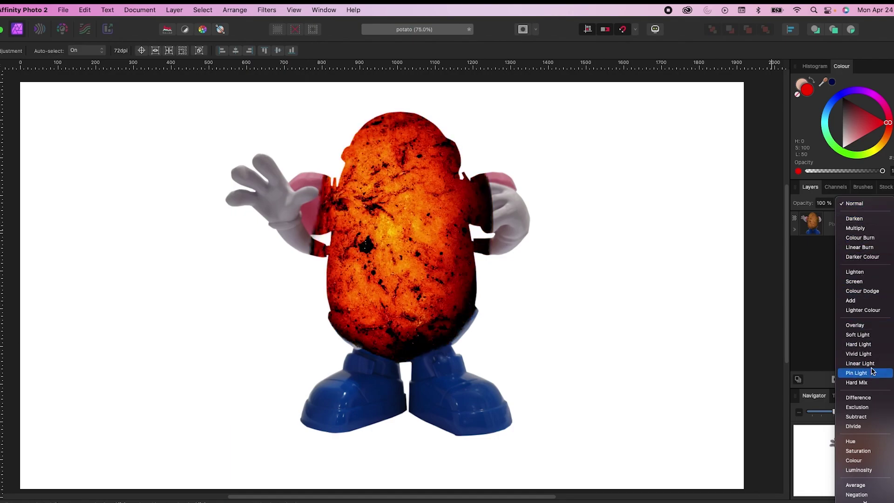
{"action": "left_click", "coordinate": [858, 206]}
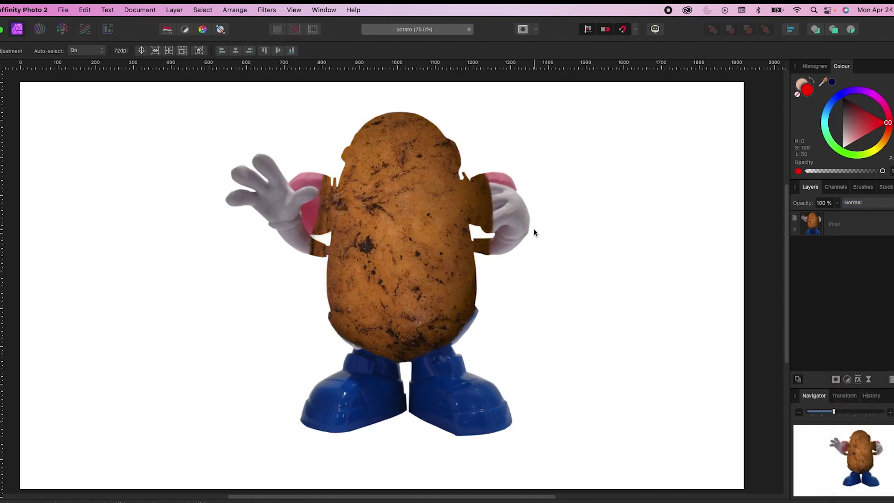
Step: Expand the toy layer and its clipped potato layer to examine the nesting down to the Curves adjustment
{"action": "scroll", "coordinate": [535, 228], "scroll_direction": "down", "scroll_amount": 2}
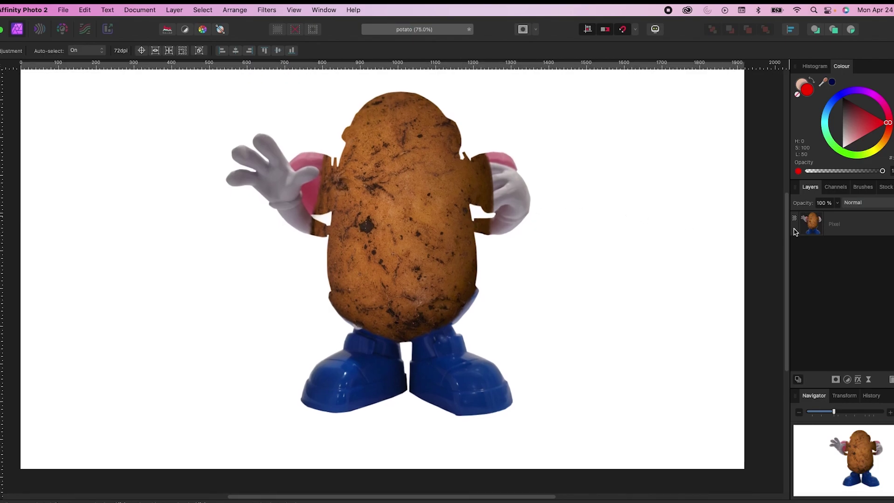
{"action": "left_click", "coordinate": [794, 230]}
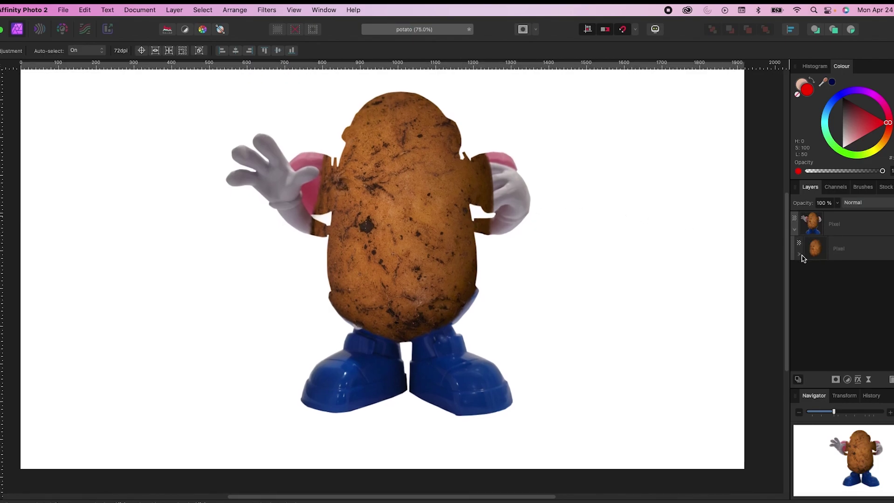
{"action": "left_click", "coordinate": [798, 255]}
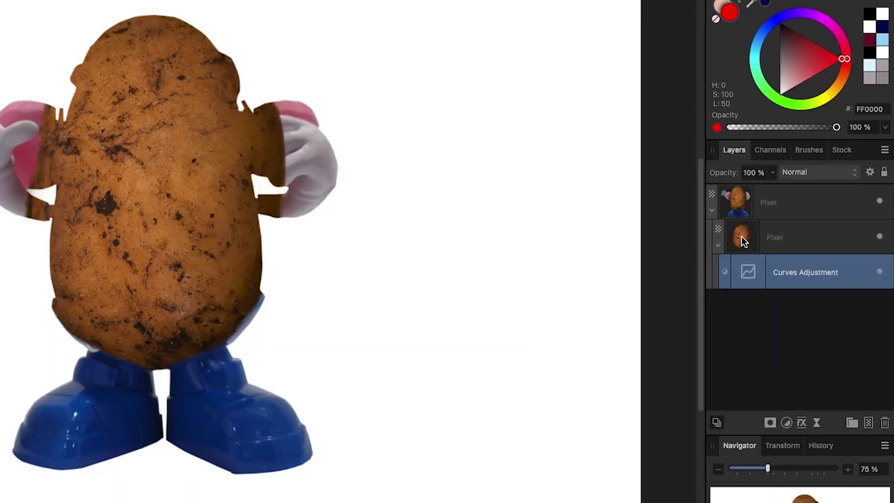
{"action": "left_click", "coordinate": [815, 248]}
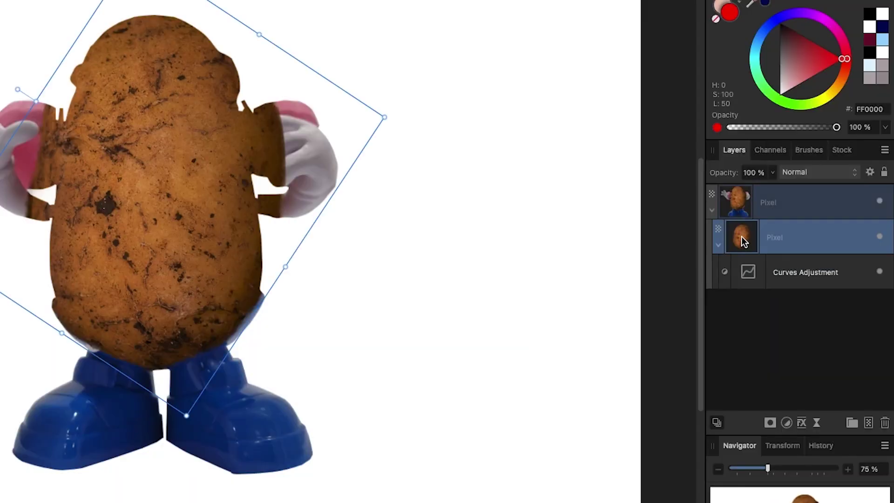
{"action": "left_click", "coordinate": [737, 205]}
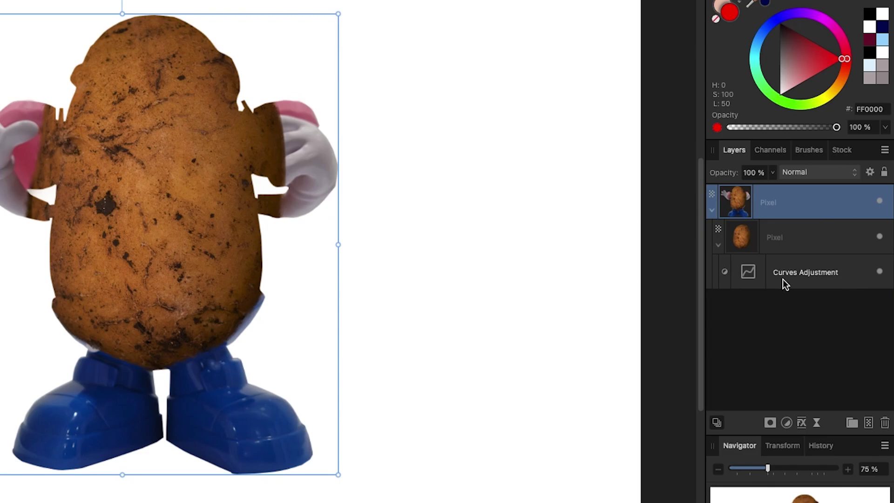
Step: Add an empty mask to the clipped potato layer
{"action": "left_click", "coordinate": [780, 237]}
{"action": "left_click", "coordinate": [770, 422]}
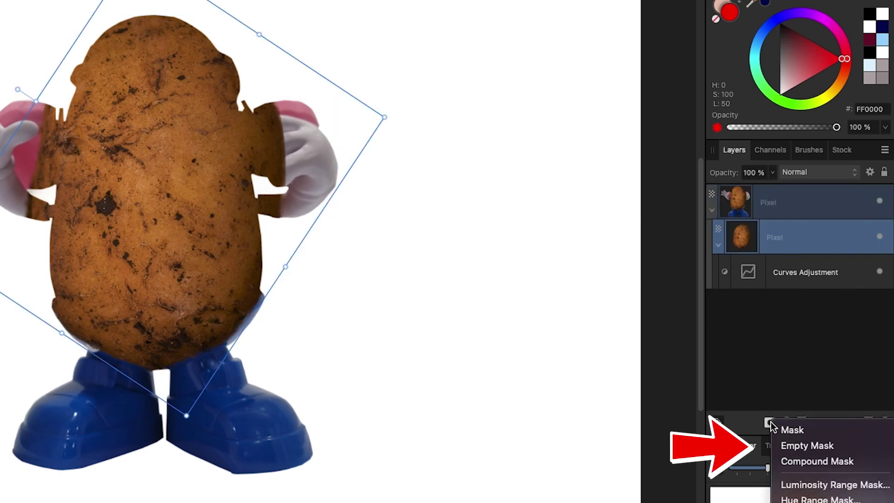
{"action": "left_click", "coordinate": [797, 445]}
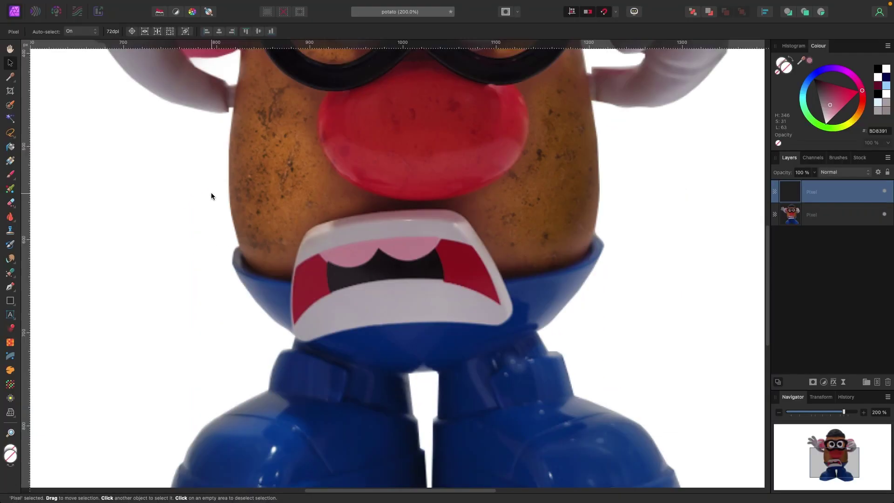
Step: Paint over the bright highlights on both blue shoes with nearby sampled blues, using a soft brush at 88% opacity
{"action": "scroll", "coordinate": [212, 194], "scroll_direction": "down", "scroll_amount": 4}
{"action": "left_click", "coordinate": [10, 105]}
{"action": "left_click_drag", "start_coordinate": [801, 60], "coordinate": [410, 242]}
{"action": "left_click", "coordinate": [808, 61]}
{"action": "key", "text": "b"}
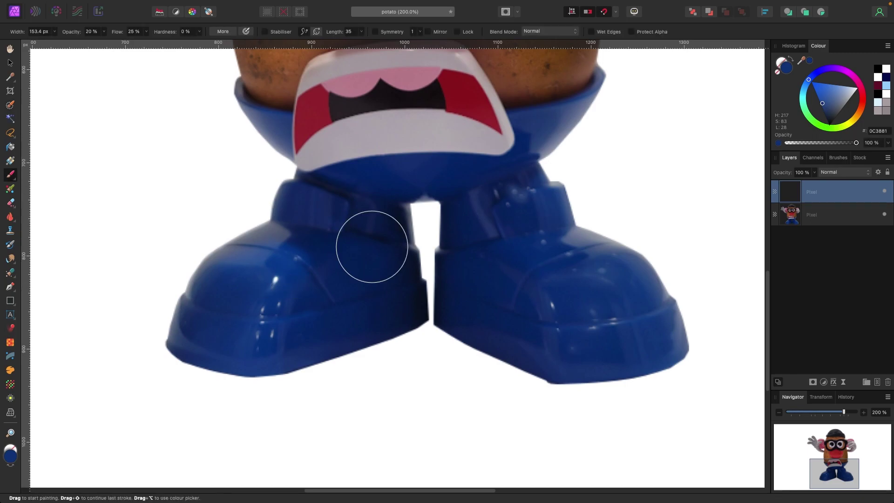
{"action": "key", "text": "8"}
{"action": "key", "text": "8"}
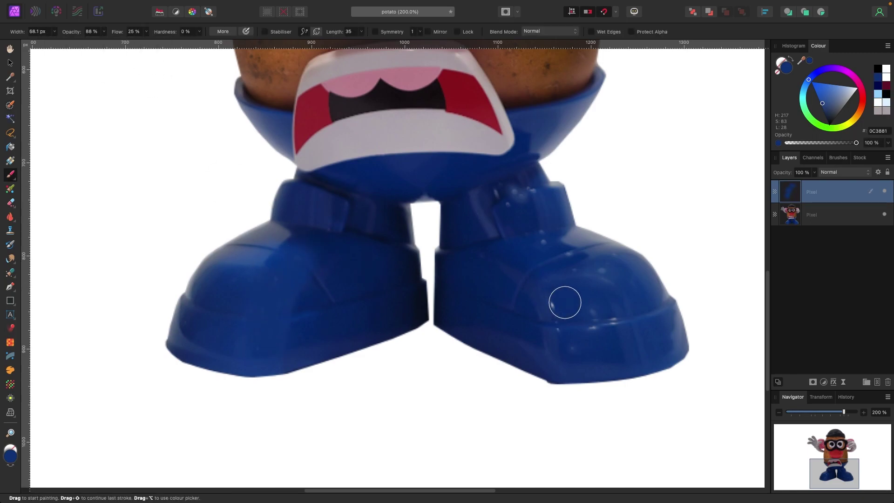
{"action": "left_click", "coordinate": [581, 272], "text": "alt"}
{"action": "left_click_drag", "start_coordinate": [582, 271], "coordinate": [564, 251]}
{"action": "left_click_drag", "start_coordinate": [535, 191], "coordinate": [523, 203]}
Step: Add a new empty pixel layer above the shoe retouching layer and return to the Paint Brush
{"action": "scroll", "coordinate": [371, 219], "scroll_direction": "up", "scroll_amount": 6}
{"action": "scroll", "coordinate": [377, 196], "scroll_direction": "down", "scroll_amount": 3}
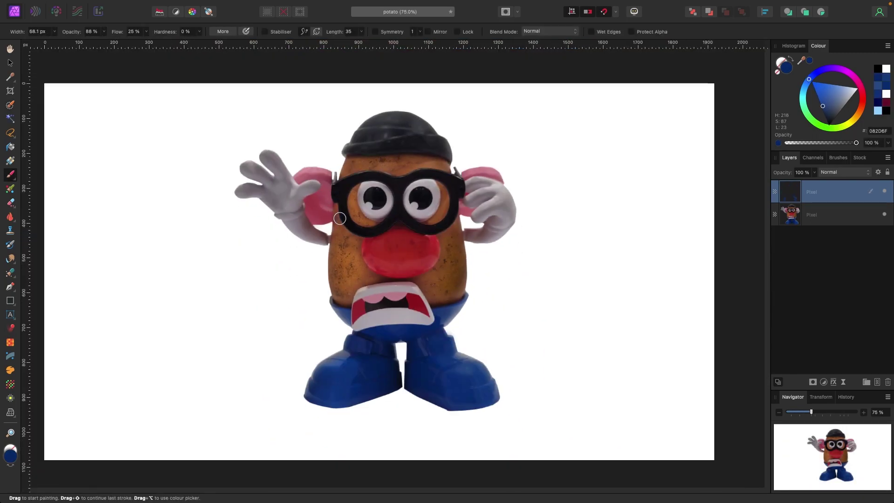
{"action": "key", "text": "v"}
{"action": "left_click", "coordinate": [205, 268]}
{"action": "key", "text": "ctrl+shift+n"}
{"action": "key", "text": "b"}
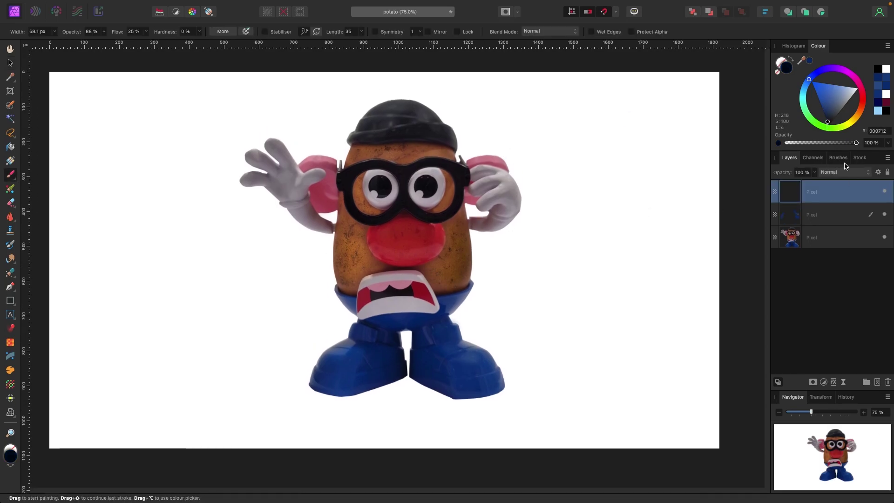
Step: Choose a brush from Scratch Brushes by RetroSupply and reduce its width to about 121.6 px
{"action": "left_click", "coordinate": [838, 158]}
{"action": "left_click", "coordinate": [831, 173]}
{"action": "left_click", "coordinate": [825, 228]}
{"action": "left_click", "coordinate": [835, 193]}
{"action": "key", "text": "bracketleft"}
{"action": "key", "text": "bracketleft"}
{"action": "key", "text": "bracketleft"}
{"action": "key", "text": "bracketleft"}
{"action": "key", "text": "bracketleft"}
{"action": "key", "text": "bracketleft"}
Step: Clip the new pixel layer inside the toy layer and expand the toy layer to show it
{"action": "left_click", "coordinate": [788, 158]}
{"action": "left_click_drag", "start_coordinate": [812, 192], "coordinate": [815, 238]}
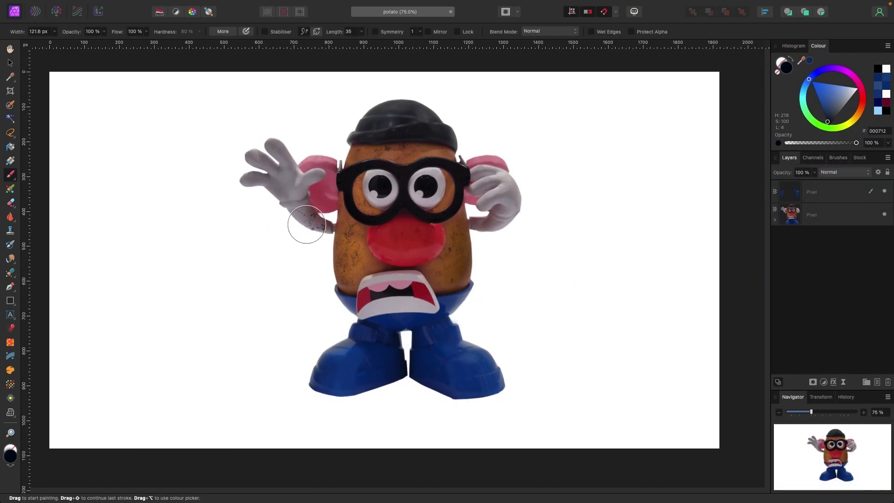
{"action": "left_click", "coordinate": [775, 219]}
{"action": "key", "text": "super+equal"}
Step: Scratch the toy's arms in near-black brown 040200, with the clipped layer's opacity lowered to 70%
{"action": "left_click", "coordinate": [337, 226], "text": "alt"}
{"action": "left_click_drag", "start_coordinate": [840, 96], "coordinate": [831, 71]}
{"action": "left_click", "coordinate": [814, 172]}
{"action": "left_click_drag", "start_coordinate": [815, 182], "coordinate": [790, 182]}
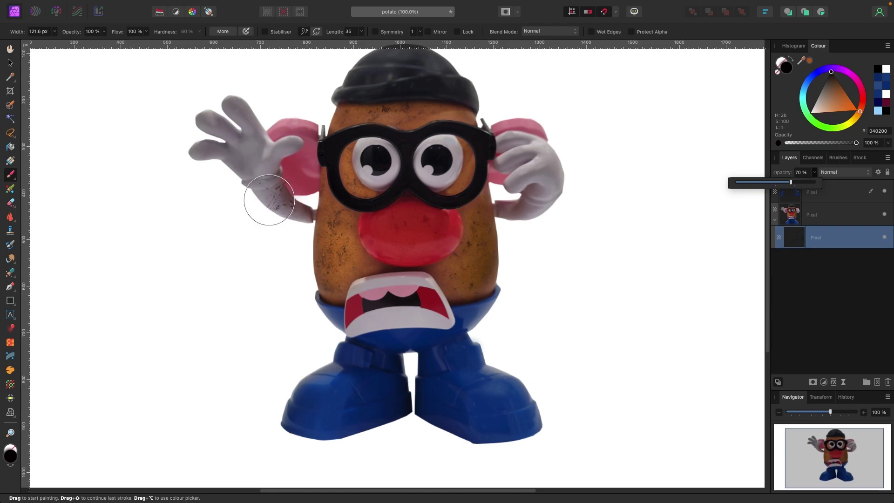
{"action": "left_click", "coordinate": [536, 199]}
Step: Choose a large soft brush from the Basic brushes and set its opacity to 32%
{"action": "left_click", "coordinate": [837, 158]}
{"action": "left_click", "coordinate": [829, 171]}
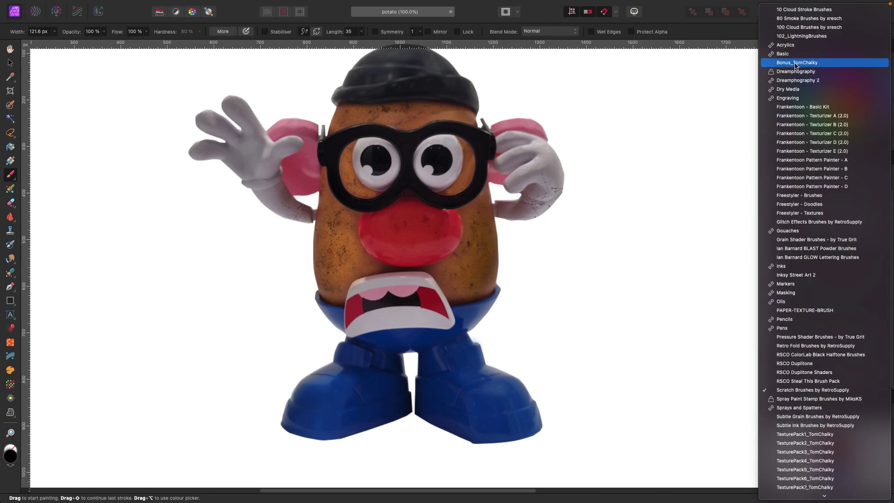
{"action": "left_click", "coordinate": [791, 53]}
{"action": "scroll", "coordinate": [836, 289], "scroll_direction": "down", "scroll_amount": 5}
{"action": "left_click", "coordinate": [836, 287]}
{"action": "left_click", "coordinate": [104, 32]}
{"action": "mouse_move", "coordinate": [104, 42]}
{"action": "left_mouse_down"}
{"action": "mouse_move", "coordinate": [51, 42]}
{"action": "mouse_move", "coordinate": [49, 52]}
{"action": "left_mouse_up"}
Step: Paint soft dark shading over both arms, the shoes and the area around the bottom of the mouth
{"action": "left_click_drag", "start_coordinate": [244, 154], "coordinate": [274, 198]}
{"action": "left_click_drag", "start_coordinate": [528, 128], "coordinate": [538, 178]}
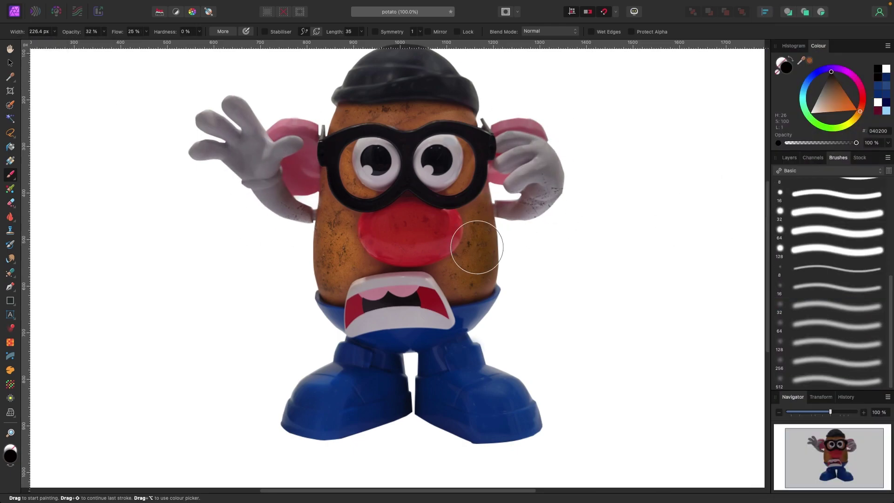
{"action": "left_click_drag", "start_coordinate": [514, 392], "coordinate": [492, 425]}
{"action": "left_click_drag", "start_coordinate": [319, 412], "coordinate": [328, 379]}
{"action": "left_click_drag", "start_coordinate": [373, 325], "coordinate": [405, 330]}
{"action": "left_click_drag", "start_coordinate": [260, 189], "coordinate": [293, 225]}
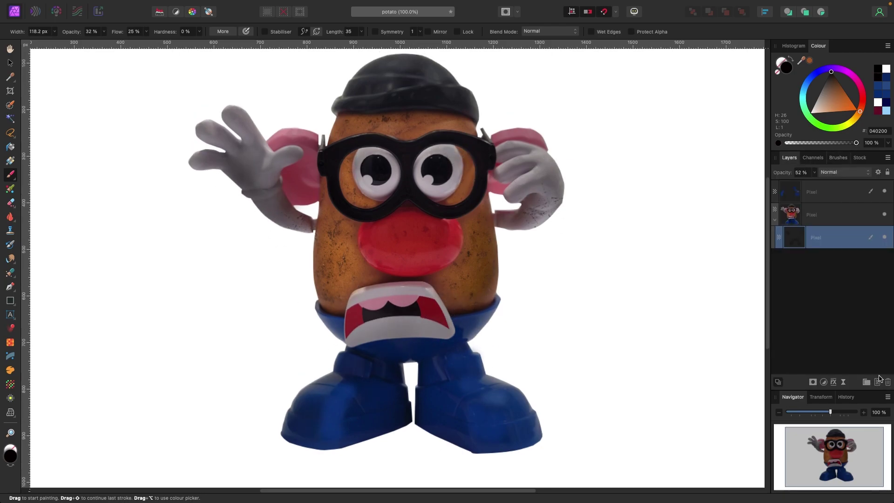
Step: Paint thin dark red 7F1900 veins on both eyes with a 102_LightningBrushes brush on a new pixel layer clipped to the toy
{"action": "left_click", "coordinate": [838, 157]}
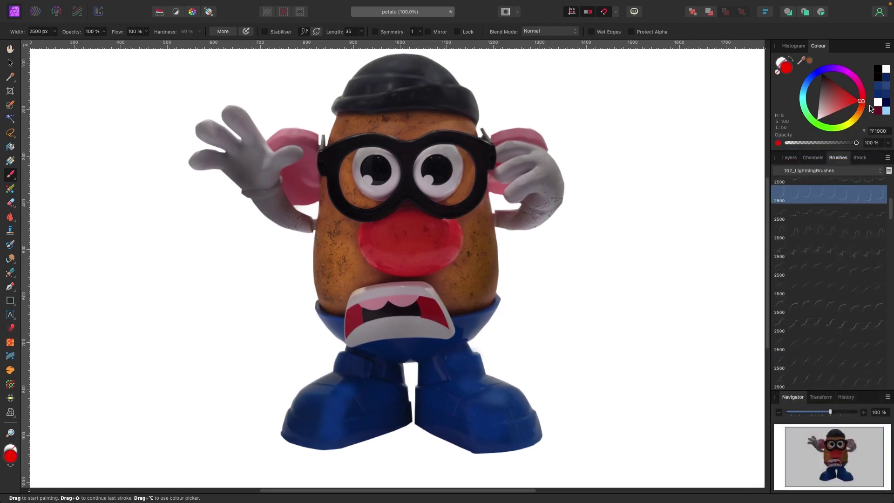
{"action": "scroll", "coordinate": [461, 192], "scroll_direction": "up", "scroll_amount": 2}
{"action": "scroll", "coordinate": [436, 108], "scroll_direction": "up", "scroll_amount": 3}
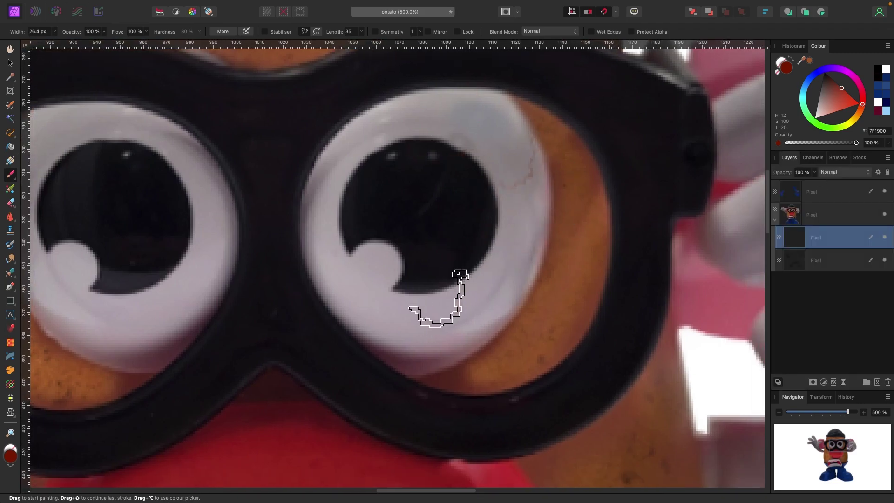
{"action": "left_click", "coordinate": [424, 321]}
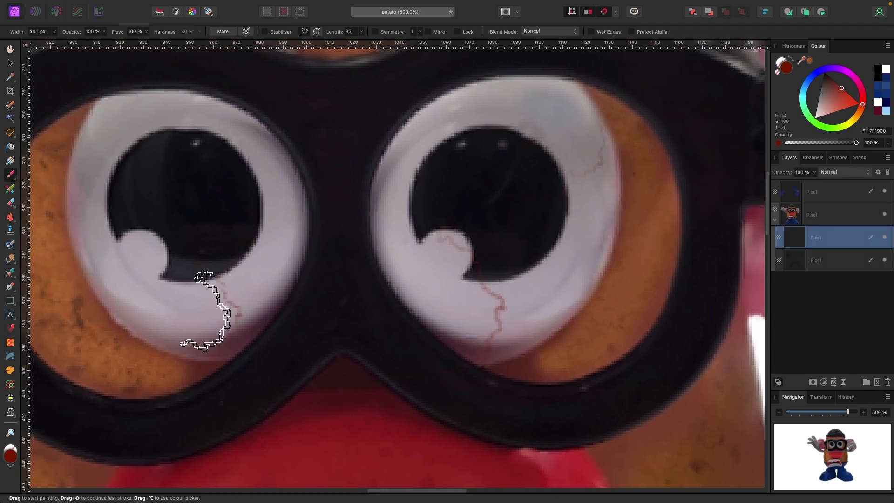
{"action": "left_click_drag", "start_coordinate": [218, 279], "coordinate": [241, 321]}
{"action": "left_click_drag", "start_coordinate": [142, 128], "coordinate": [120, 110]}
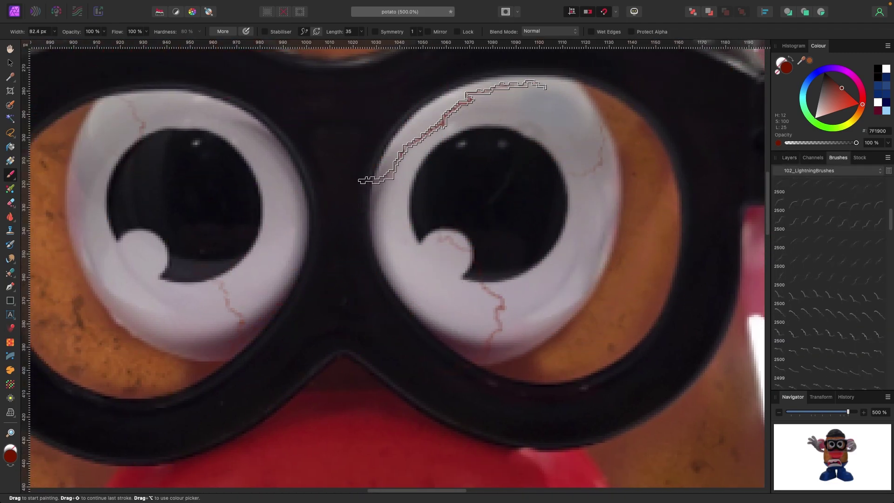
Step: Add longer branching veins along the outer edges of both eyeballs, using a larger lightning brush rotated to follow their curves
{"action": "left_click", "coordinate": [450, 129]}
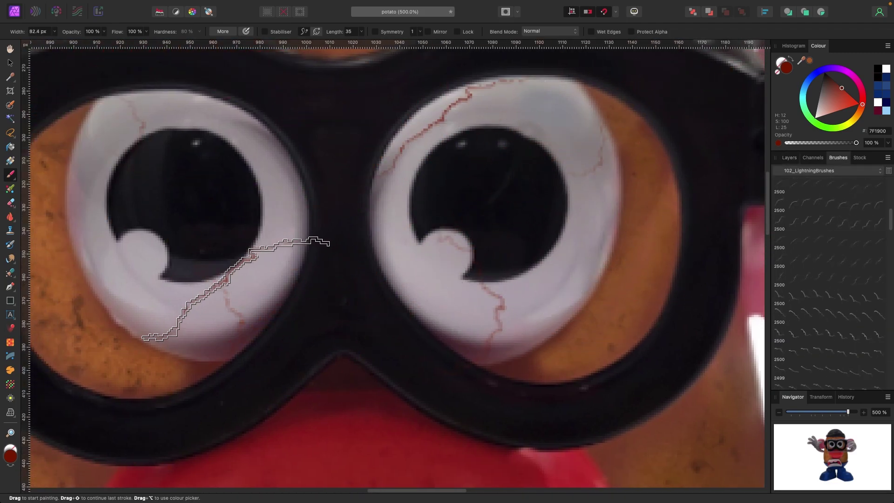
{"action": "left_click", "coordinate": [230, 288]}
{"action": "key", "text": "bracketright"}
{"action": "key", "text": "Left"}
{"action": "key", "text": "Left"}
{"action": "key", "text": "Left"}
{"action": "key", "text": "Left"}
{"action": "key", "text": "Left"}
{"action": "left_click", "coordinate": [93, 220]}
{"action": "scroll", "coordinate": [835, 315], "scroll_direction": "down", "scroll_amount": 1}
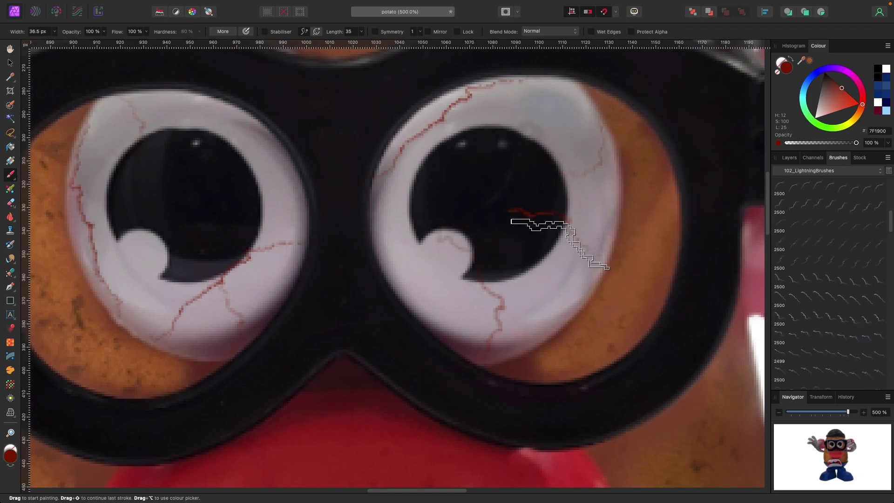
Step: Fill the remaining white areas around both pupils with short veins, using smaller lightning brush sizes and undoing the misplaced stroke
{"action": "left_click", "coordinate": [447, 308]}
{"action": "left_click", "coordinate": [536, 135]}
{"action": "key", "text": "super+z"}
{"action": "key", "text": "bracketleft"}
{"action": "key", "text": "bracketleft"}
{"action": "key", "text": "bracketleft"}
{"action": "key", "text": "bracketleft"}
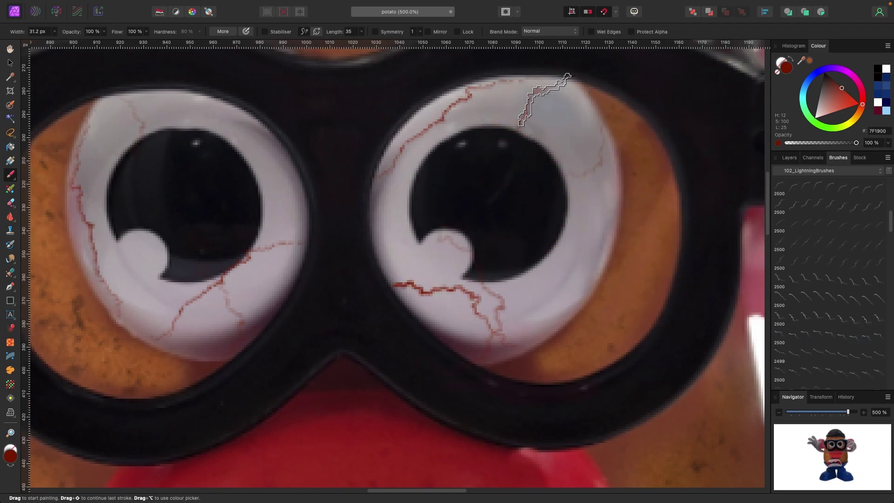
{"action": "scroll", "coordinate": [591, 186], "scroll_direction": "left", "scroll_amount": 5}
{"action": "key", "text": "bracketleft"}
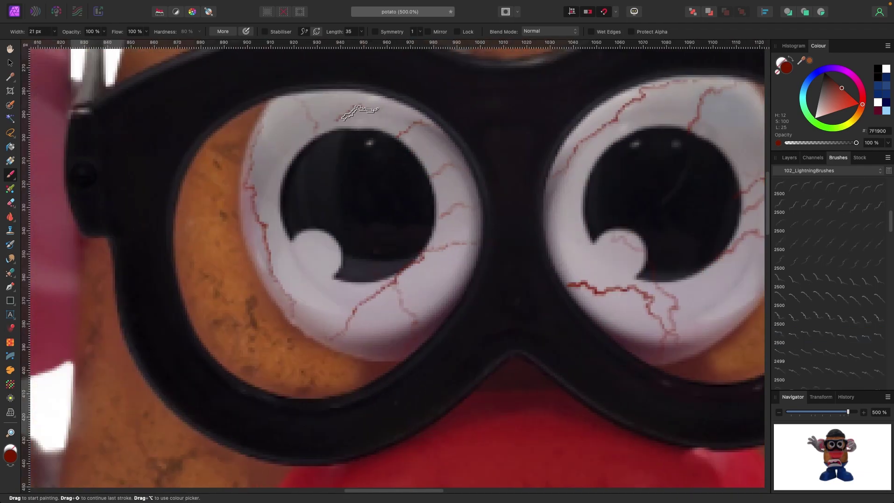
{"action": "left_click", "coordinate": [306, 273]}
Step: Set the eye vein layer's blend mode to Multiply and deselect it
{"action": "key", "text": "super+minus"}
{"action": "key", "text": "super+minus"}
{"action": "key", "text": "super+minus"}
{"action": "scroll", "coordinate": [260, 180], "scroll_direction": "down", "scroll_amount": 3}
{"action": "key", "text": "v"}
{"action": "scroll", "coordinate": [260, 180], "scroll_direction": "right", "scroll_amount": 3}
{"action": "left_click", "coordinate": [789, 158]}
{"action": "left_click", "coordinate": [839, 172]}
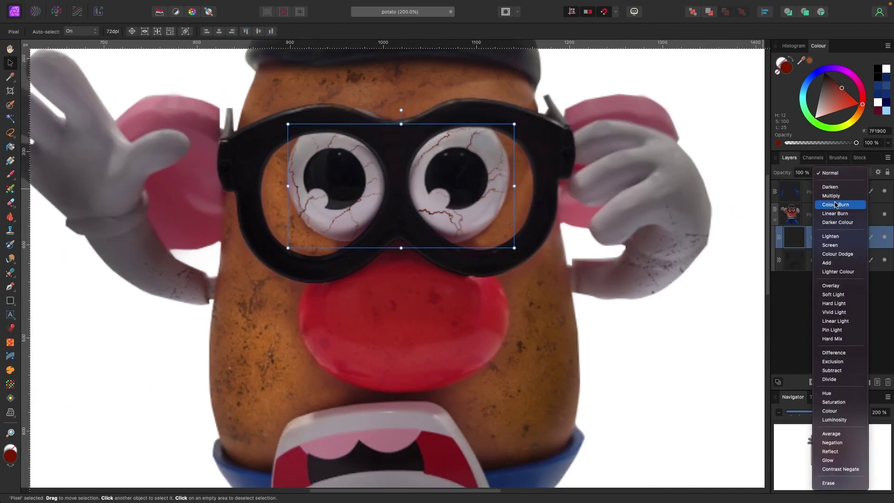
{"action": "left_click", "coordinate": [831, 196]}
{"action": "key", "text": "super+minus"}
{"action": "key", "text": "super+minus"}
{"action": "left_click", "coordinate": [645, 180]}
{"action": "scroll", "coordinate": [646, 181], "scroll_direction": "down", "scroll_amount": 1}
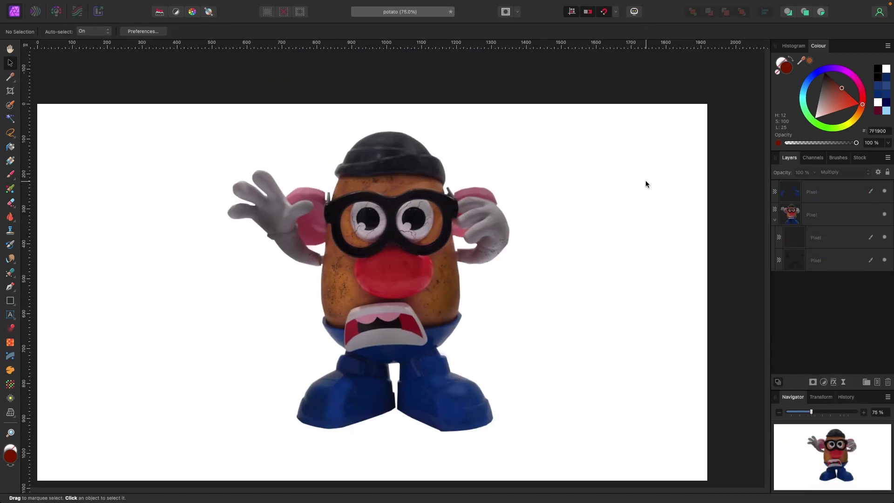
Step: Paint a dark brown 110300 crack beside the mouth on a new clipped pixel layer and lower that layer's opacity to 40%
{"action": "key", "text": "super+plus"}
{"action": "key", "text": "super+plus"}
{"action": "key", "text": "super+shift+n"}
{"action": "key", "text": "b"}
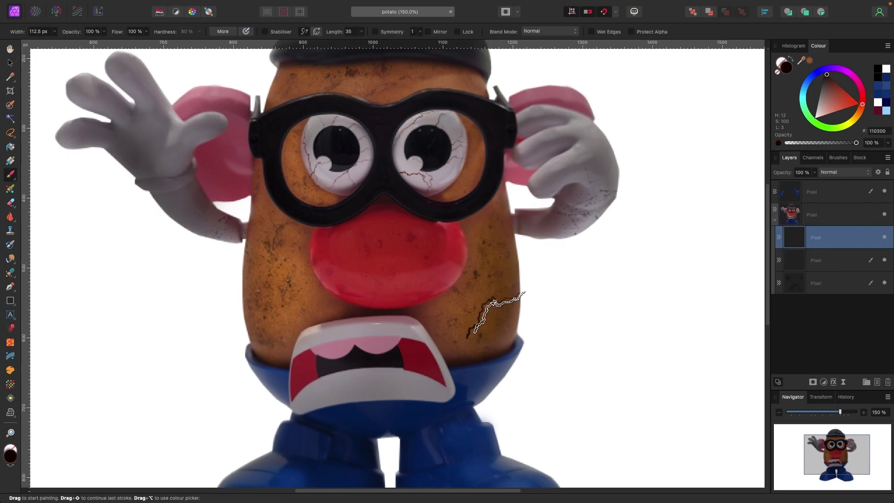
{"action": "key", "text": "]"}
{"action": "left_click", "coordinate": [481, 333]}
{"action": "left_click_drag", "start_coordinate": [814, 173], "coordinate": [766, 181]}
Step: Add more lightning-brush cracks across the potato skin beside the nose and on the forehead, varying the brush size and rotation
{"action": "scroll", "coordinate": [299, 298], "scroll_direction": "up", "scroll_amount": 2}
{"action": "key", "text": "Right"}
{"action": "key", "text": "Right"}
{"action": "key", "text": "Right"}
{"action": "key", "text": "Right"}
{"action": "key", "text": "Right"}
{"action": "key", "text": "]"}
{"action": "key", "text": "]"}
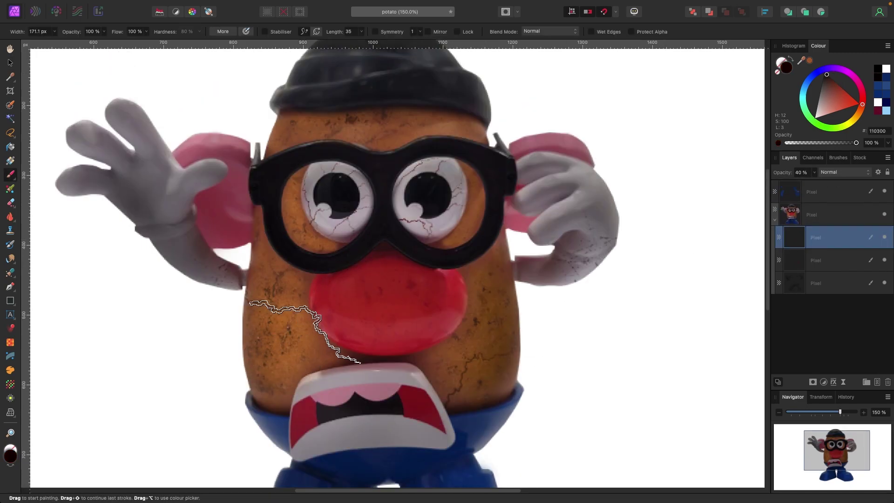
{"action": "key", "text": "bracketleft"}
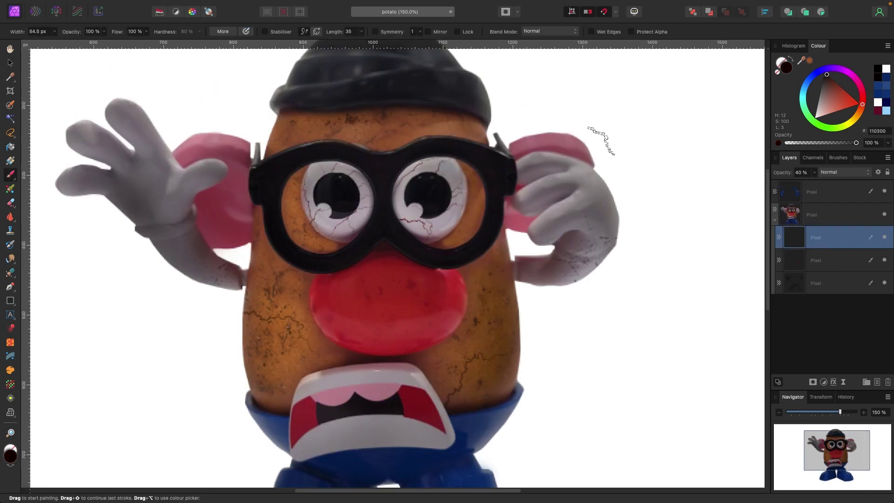
{"action": "scroll", "coordinate": [260, 187], "scroll_direction": "up", "scroll_amount": 1}
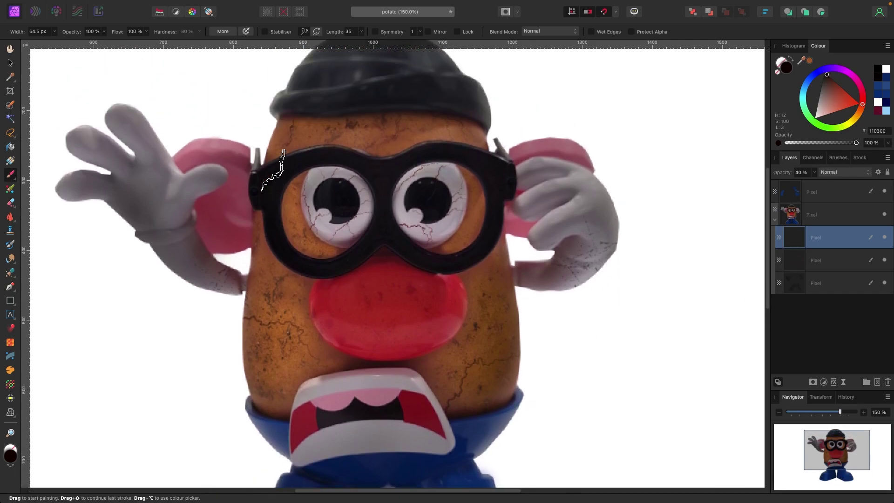
Step: Add another pixel layer and choose a grainy brush from the Grain Shader Brushes by True Grit set
{"action": "key", "text": "super+minus"}
{"action": "key", "text": "super+minus"}
{"action": "key", "text": "super+plus"}
{"action": "key", "text": "super+plus"}
{"action": "scroll", "coordinate": [273, 171], "scroll_direction": "down", "scroll_amount": 3}
{"action": "left_click", "coordinate": [877, 382]}
{"action": "left_click", "coordinate": [837, 157]}
{"action": "left_click", "coordinate": [823, 172]}
{"action": "scroll", "coordinate": [821, 250], "scroll_direction": "down", "scroll_amount": 10}
{"action": "scroll", "coordinate": [820, 250], "scroll_direction": "down", "scroll_amount": 1}
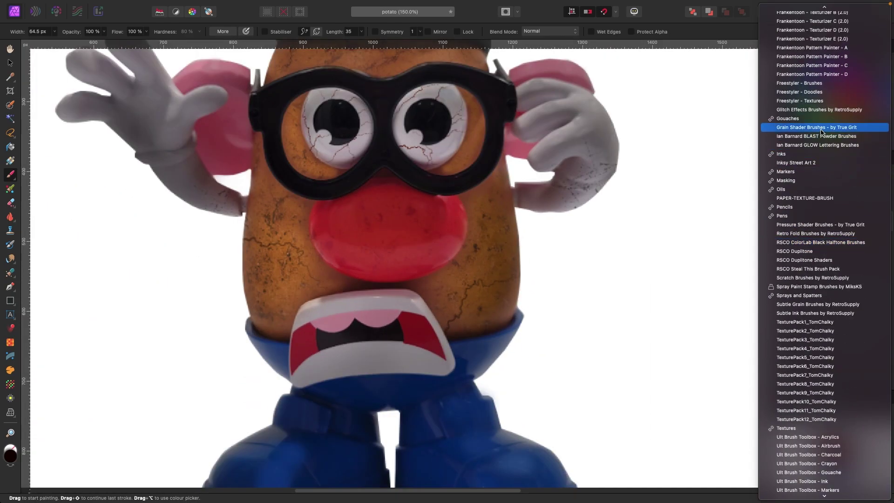
{"action": "left_click", "coordinate": [820, 128]}
{"action": "scroll", "coordinate": [830, 279], "scroll_direction": "down", "scroll_amount": 10}
{"action": "left_click", "coordinate": [830, 287]}
Step: Shrink the grain brush and paint dark grainy shading over the pink ear behind the raised open hand
{"action": "scroll", "coordinate": [403, 186], "scroll_direction": "up", "scroll_amount": 3}
{"action": "key", "text": "["}
{"action": "key", "text": "["}
{"action": "key", "text": "["}
{"action": "key", "text": "["}
{"action": "key", "text": "["}
{"action": "key", "text": "["}
{"action": "key", "text": "["}
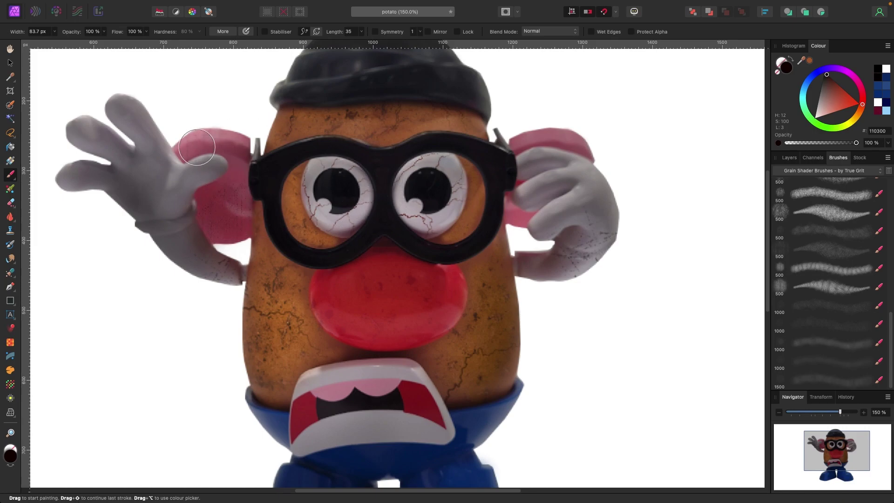
{"action": "left_click_drag", "start_coordinate": [239, 161], "coordinate": [238, 230]}
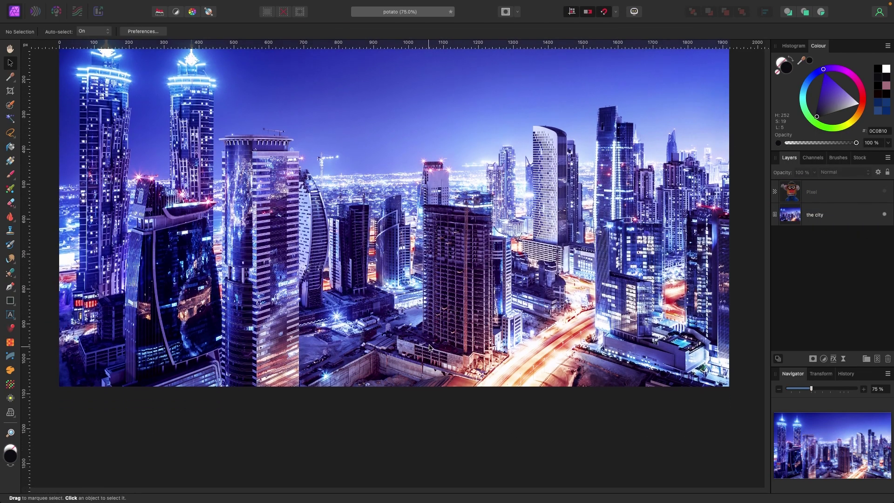
Step: Start a Pen tool outline of the unfinished dark high-rise in the city photo, around the corner of its low concrete base
{"action": "left_click", "coordinate": [10, 286]}
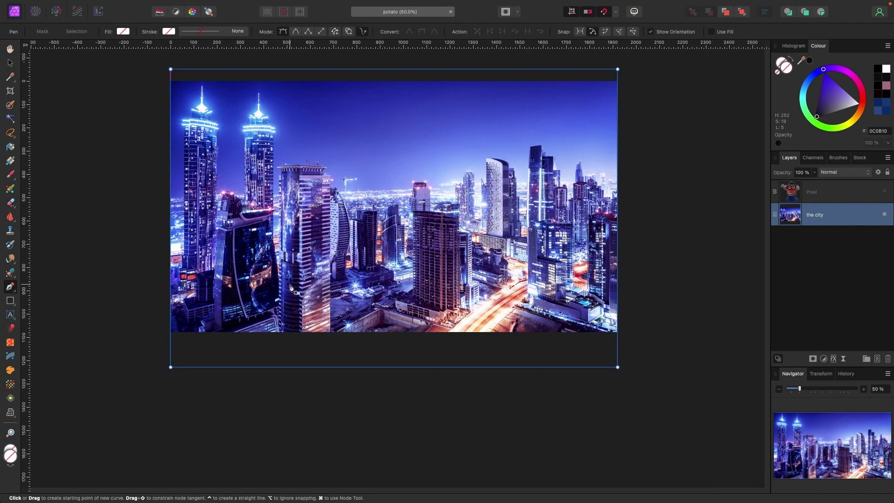
{"action": "key", "text": "super+1"}
{"action": "scroll", "coordinate": [395, 321], "scroll_direction": "up", "scroll_amount": 4}
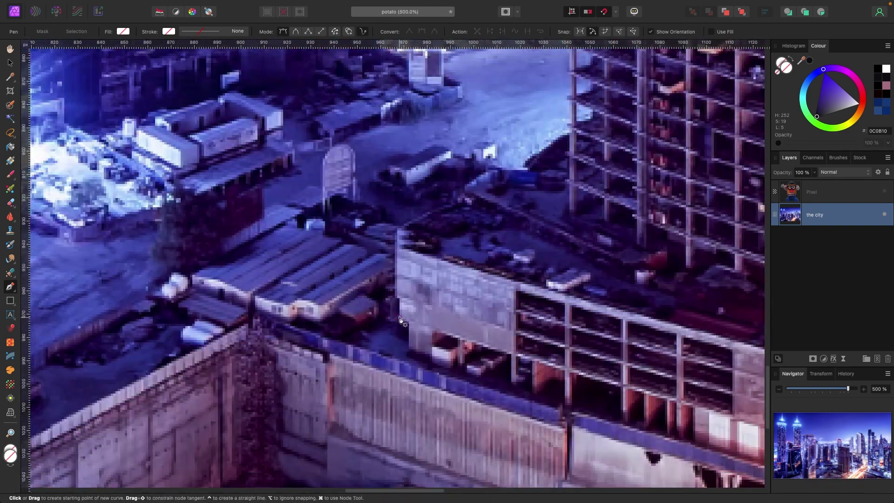
{"action": "left_click", "coordinate": [399, 316]}
{"action": "left_click", "coordinate": [402, 298]}
{"action": "left_click", "coordinate": [395, 293]}
{"action": "left_click", "coordinate": [397, 228]}
{"action": "left_click", "coordinate": [465, 196]}
{"action": "scroll", "coordinate": [466, 191], "scroll_direction": "up", "scroll_amount": 15}
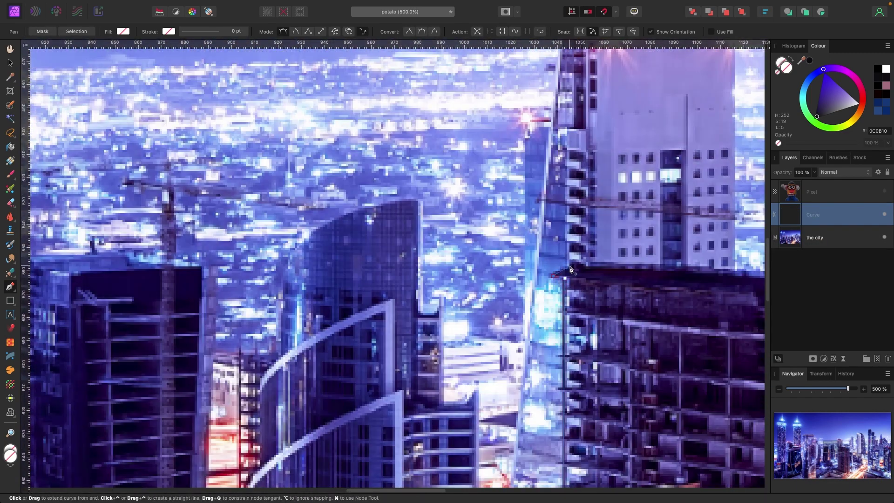
Step: Continue the outline up to the high-rise's roof and along the sloping roof edge to its far corner
{"action": "left_click", "coordinate": [570, 269]}
{"action": "scroll", "coordinate": [570, 270], "scroll_direction": "right", "scroll_amount": 15}
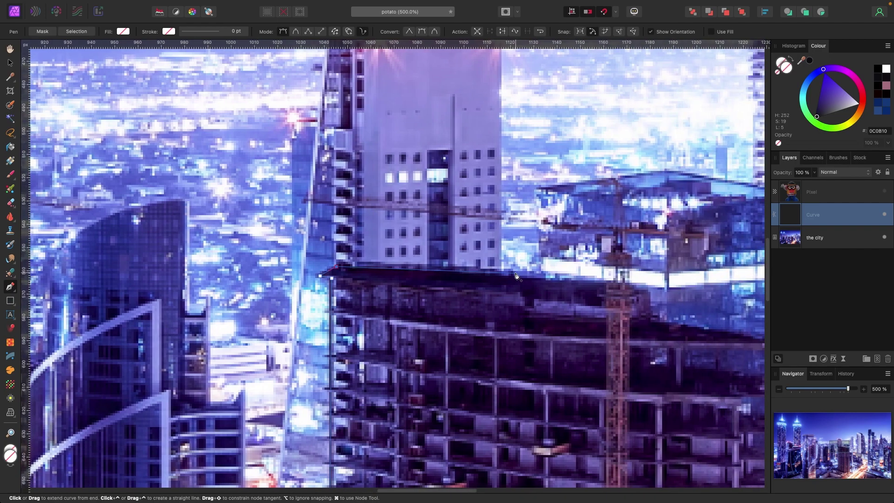
{"action": "left_click", "coordinate": [419, 325]}
{"action": "left_click", "coordinate": [541, 348]}
Step: Bring the outline down the high-rise's other side, follow the bottom of the base and close the path at its start
{"action": "scroll", "coordinate": [539, 219], "scroll_direction": "down", "scroll_amount": 5}
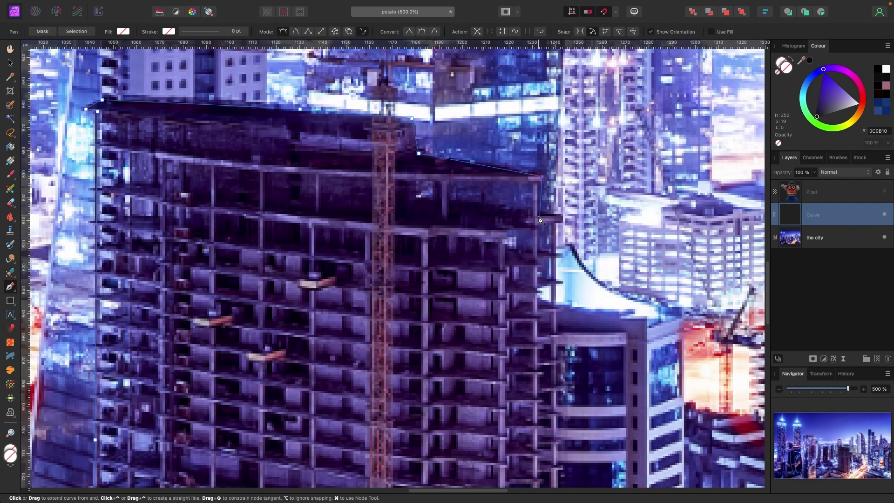
{"action": "scroll", "coordinate": [554, 291], "scroll_direction": "down", "scroll_amount": 15}
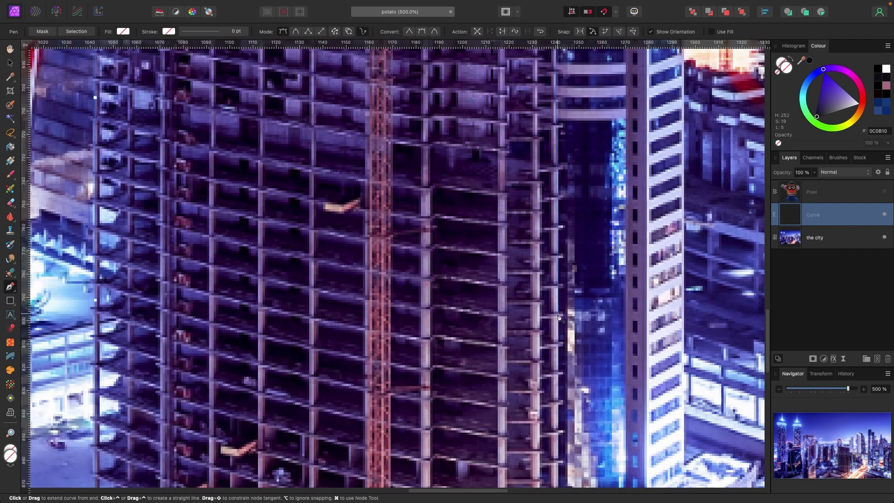
{"action": "left_click", "coordinate": [558, 331]}
{"action": "scroll", "coordinate": [558, 303], "scroll_direction": "down", "scroll_amount": 4}
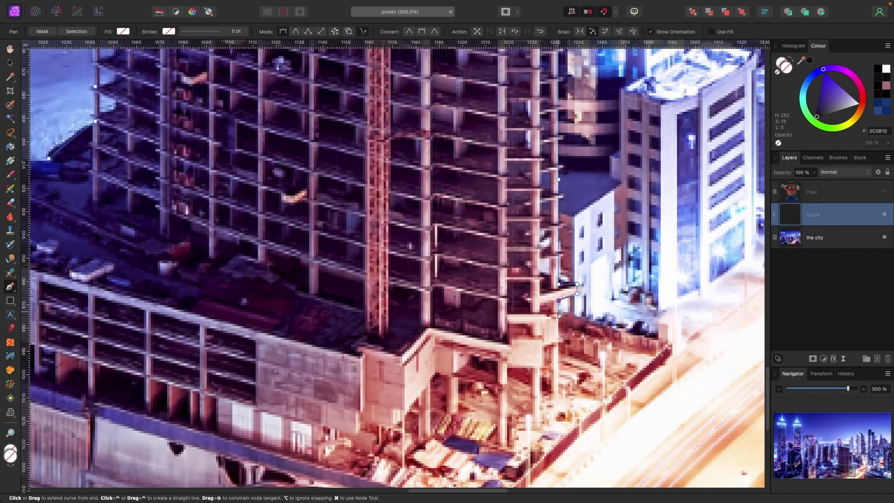
{"action": "scroll", "coordinate": [674, 358], "scroll_direction": "down", "scroll_amount": 5}
{"action": "scroll", "coordinate": [488, 343], "scroll_direction": "left", "scroll_amount": 4}
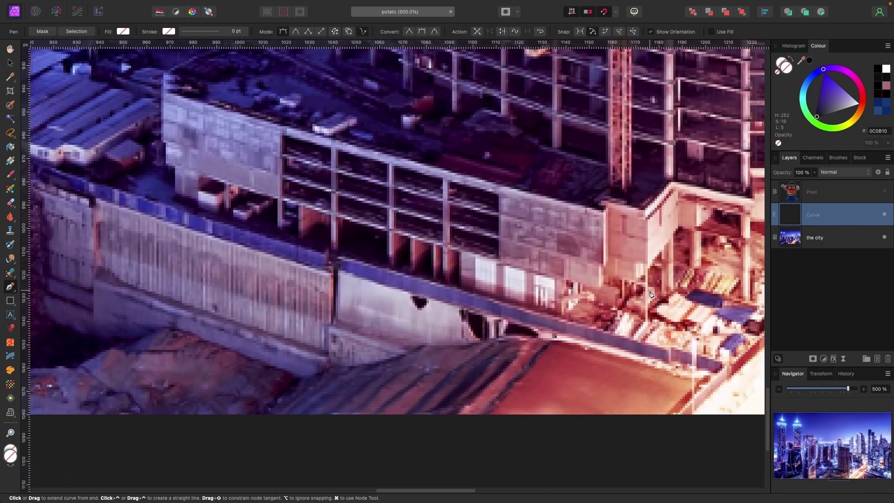
{"action": "left_click", "coordinate": [481, 285]}
{"action": "scroll", "coordinate": [465, 274], "scroll_direction": "left", "scroll_amount": 8}
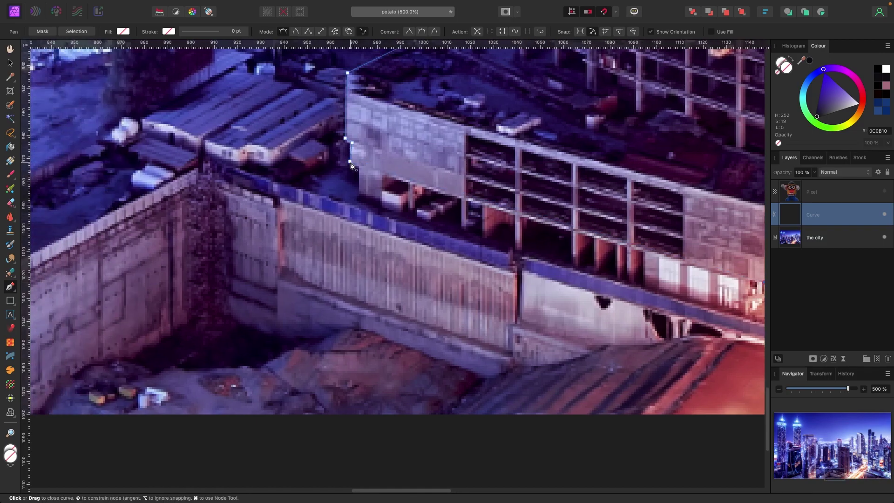
{"action": "left_click", "coordinate": [352, 161]}
Step: Convert the path to a selection, copy the high-rise from the city image, paste it as its own layer and deselect
{"action": "key", "text": "super+minus"}
{"action": "key", "text": "super+minus"}
{"action": "key", "text": "super+minus"}
{"action": "key", "text": "super+minus"}
{"action": "key", "text": "super+minus"}
{"action": "scroll", "coordinate": [326, 153], "scroll_direction": "up", "scroll_amount": 2}
{"action": "left_click", "coordinate": [81, 35]}
{"action": "scroll", "coordinate": [419, 210], "scroll_direction": "up", "scroll_amount": 1}
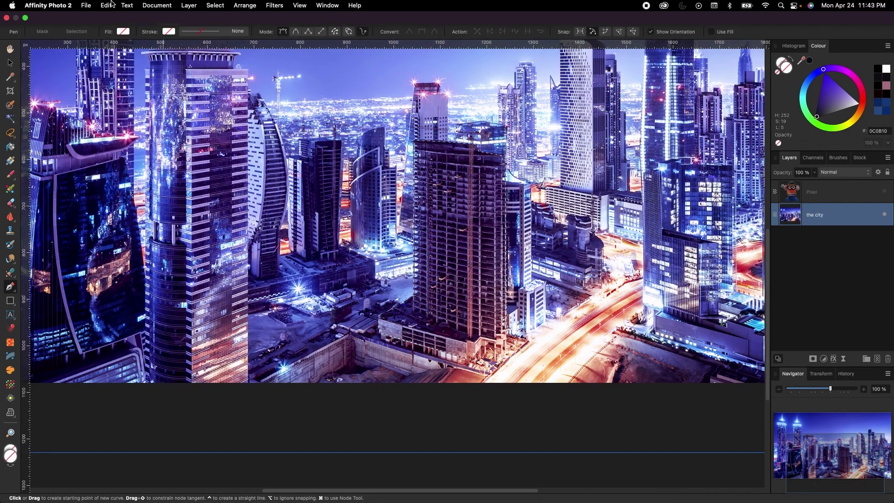
{"action": "left_click", "coordinate": [107, 5]}
{"action": "left_click", "coordinate": [111, 55]}
{"action": "left_click", "coordinate": [108, 6]}
{"action": "left_click", "coordinate": [112, 84]}
{"action": "key", "text": "super+d"}
Step: Try moving the pasted high-rise sideways and undo the move
{"action": "key", "text": "v"}
{"action": "key", "text": "super+minus"}
{"action": "left_click_drag", "start_coordinate": [431, 256], "coordinate": [576, 256]}
{"action": "key", "text": "super+z"}
Step: Show the potato character, place the high-rise layer above it and move the character slightly so it stands behind the building
{"action": "left_click", "coordinate": [535, 395]}
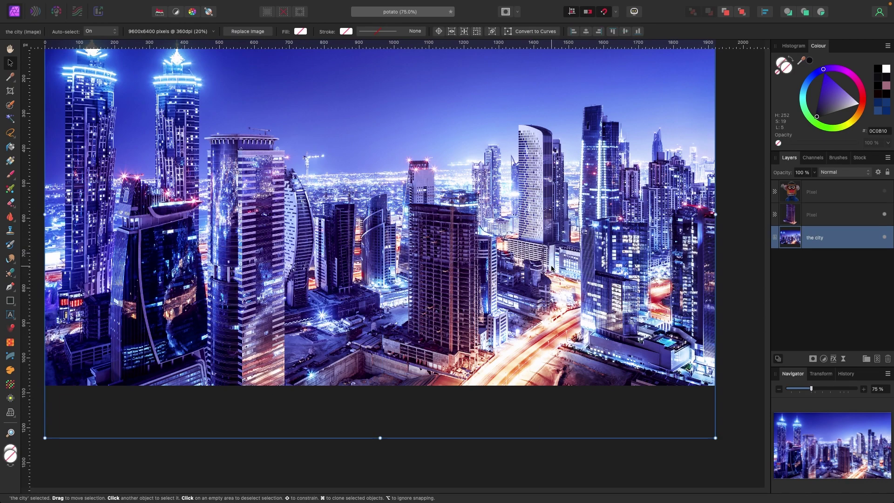
{"action": "scroll", "coordinate": [535, 395], "scroll_direction": "left", "scroll_amount": 3}
{"action": "left_click", "coordinate": [884, 192]}
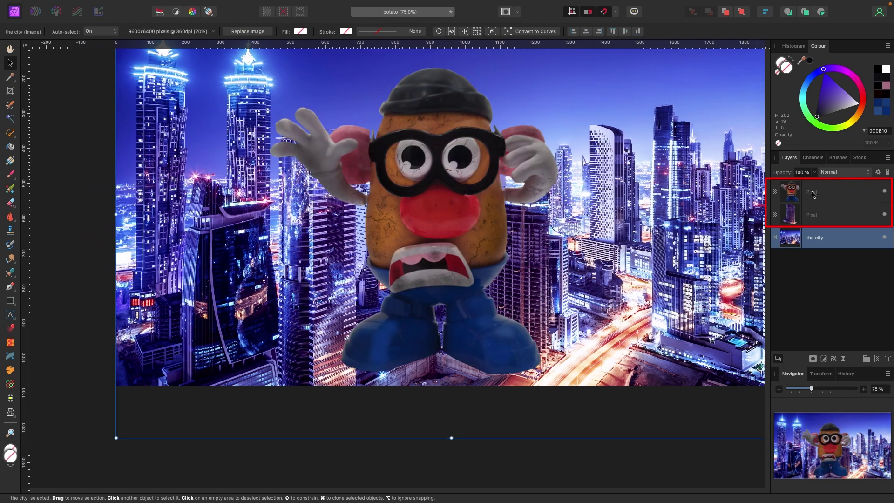
{"action": "left_click_drag", "start_coordinate": [810, 222], "coordinate": [810, 188]}
{"action": "left_click", "coordinate": [819, 214]}
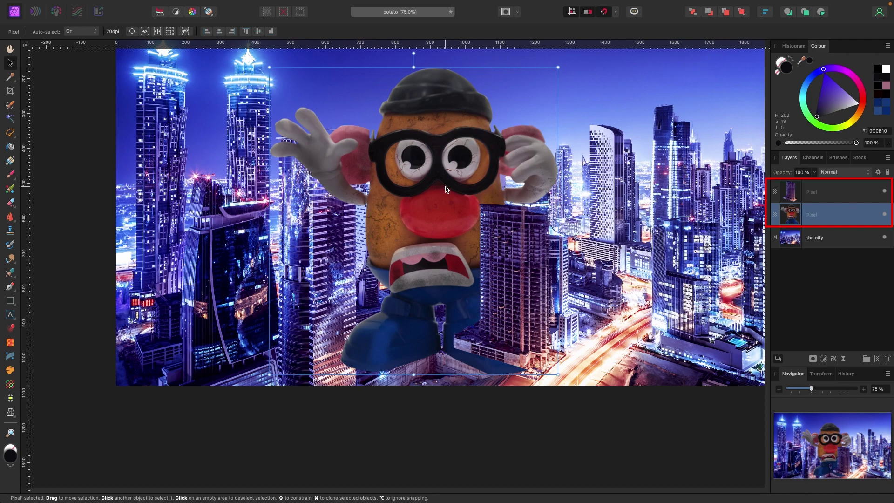
{"action": "left_click_drag", "start_coordinate": [443, 187], "coordinate": [458, 177]}
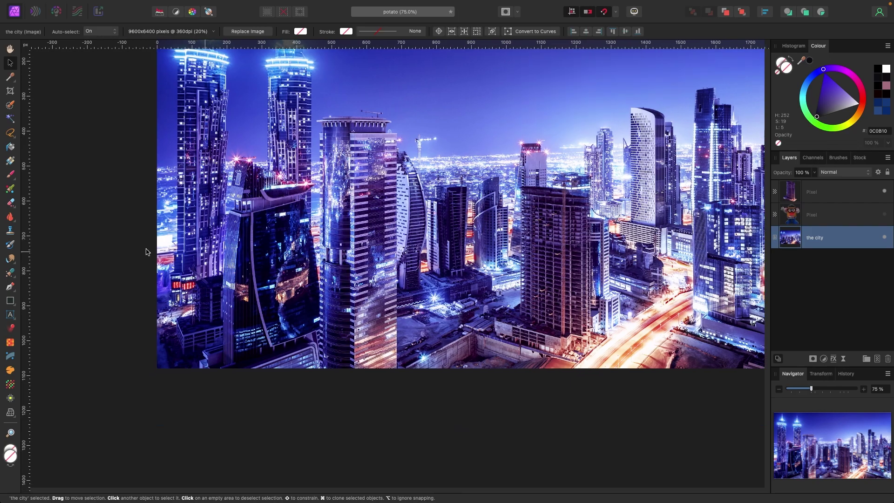
Step: Start a Pen tool outline of the tall rounded tower in the foreground, up its side and around the overhanging roof rim
{"action": "scroll", "coordinate": [335, 333], "scroll_direction": "up", "scroll_amount": 3}
{"action": "scroll", "coordinate": [335, 333], "scroll_direction": "left", "scroll_amount": 2}
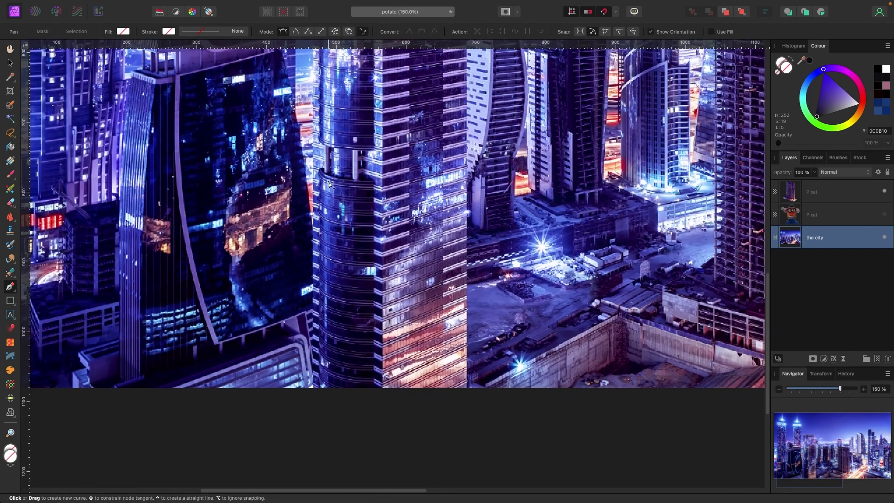
{"action": "scroll", "coordinate": [335, 332], "scroll_direction": "up", "scroll_amount": 5}
{"action": "left_click", "coordinate": [313, 142]}
{"action": "scroll", "coordinate": [319, 126], "scroll_direction": "up", "scroll_amount": 6}
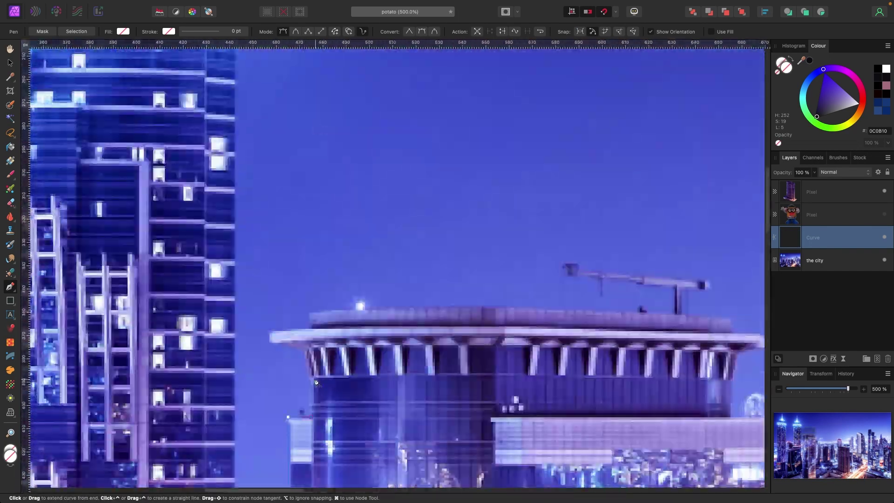
{"action": "left_click", "coordinate": [272, 342]}
{"action": "left_click", "coordinate": [271, 330]}
{"action": "left_click", "coordinate": [308, 328]}
{"action": "left_click", "coordinate": [311, 311]}
{"action": "scroll", "coordinate": [311, 312], "scroll_direction": "right", "scroll_amount": 3}
{"action": "left_click", "coordinate": [247, 310]}
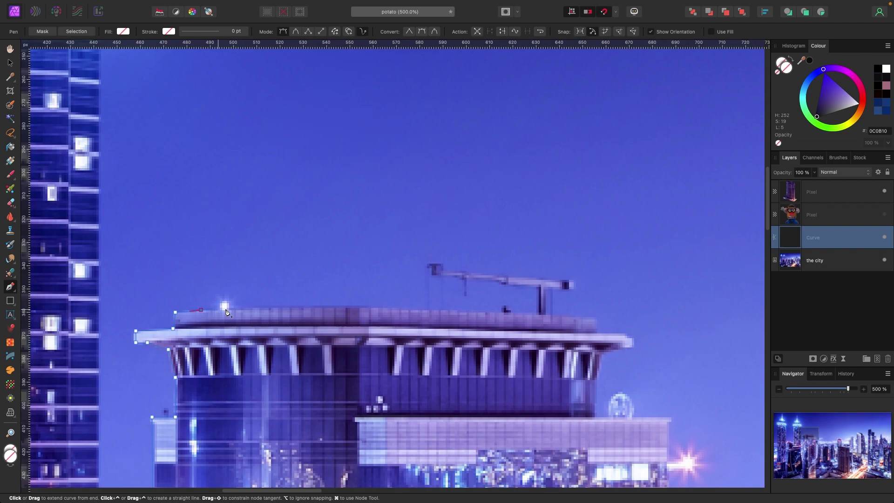
Step: Continue the Pen outline across the rounded tower's roof, around the rooftop crane, and under the far end of the overhanging rim
{"action": "left_click", "coordinate": [378, 307]}
{"action": "left_click", "coordinate": [457, 309]}
{"action": "left_click", "coordinate": [504, 312]}
{"action": "left_click", "coordinate": [539, 312]}
{"action": "left_click", "coordinate": [538, 286]}
{"action": "left_click", "coordinate": [492, 280]}
{"action": "left_click", "coordinate": [633, 343]}
{"action": "scroll", "coordinate": [600, 328], "scroll_direction": "down", "scroll_amount": 3}
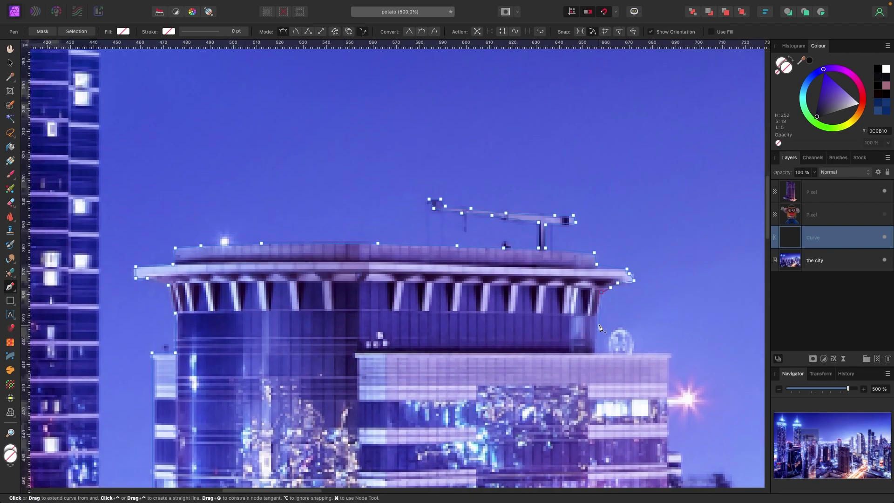
{"action": "scroll", "coordinate": [663, 356], "scroll_direction": "down", "scroll_amount": 3}
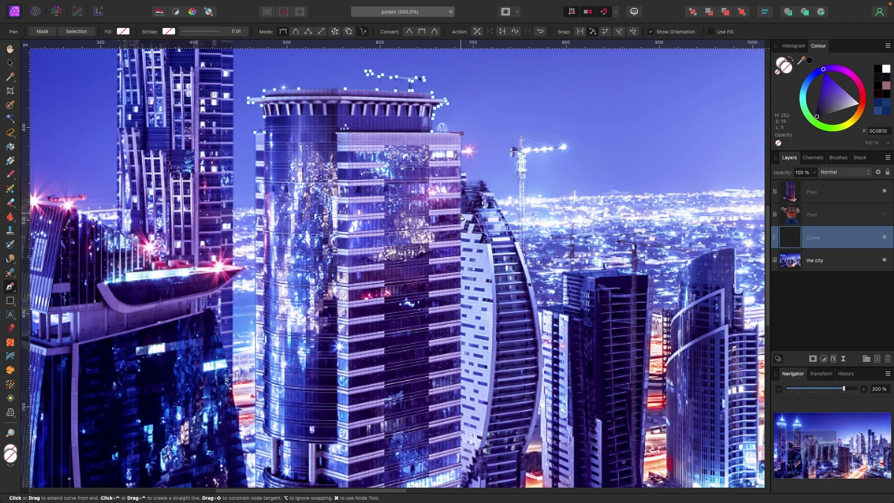
Step: Take the tower outline down its far side, past the image's lower edge, and back up to close at the starting node
{"action": "scroll", "coordinate": [460, 221], "scroll_direction": "down", "scroll_amount": 12}
{"action": "left_click", "coordinate": [461, 444]}
{"action": "left_click", "coordinate": [253, 457]}
{"action": "left_click", "coordinate": [255, 428]}
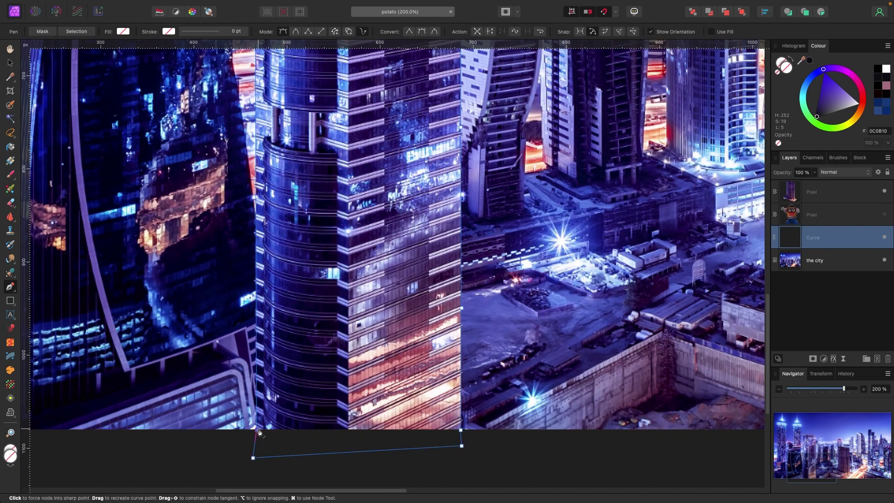
Step: Convert the tower outline to a selection, copy that area of the city image, and paste it as its own layer
{"action": "key", "text": "super+minus"}
{"action": "key", "text": "super+minus"}
{"action": "scroll", "coordinate": [256, 428], "scroll_direction": "up", "scroll_amount": 2}
{"action": "left_click", "coordinate": [76, 32]}
{"action": "left_click", "coordinate": [107, 5]}
{"action": "left_click", "coordinate": [110, 55]}
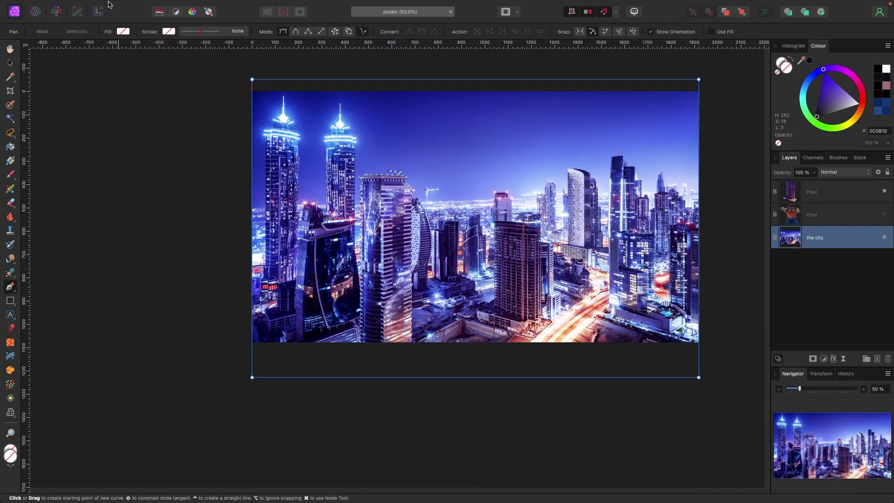
{"action": "left_click", "coordinate": [107, 5]}
{"action": "left_click", "coordinate": [111, 76]}
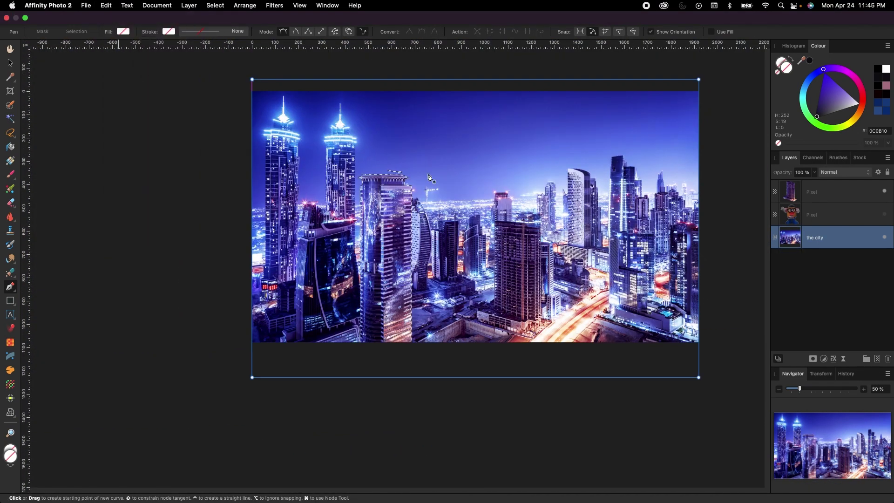
Step: Move the pasted tower layer to the top of the layer stack and deselect it
{"action": "left_click", "coordinate": [11, 63]}
{"action": "scroll", "coordinate": [411, 278], "scroll_direction": "up", "scroll_amount": 2}
{"action": "scroll", "coordinate": [410, 278], "scroll_direction": "right", "scroll_amount": 1}
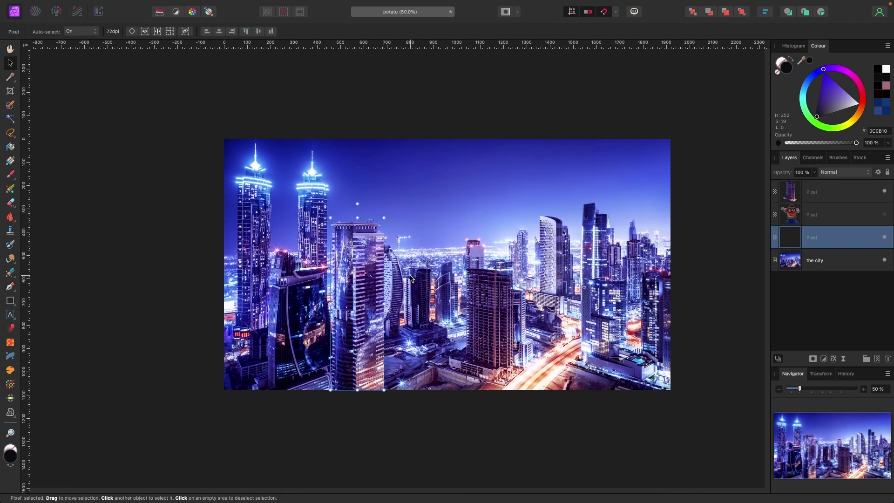
{"action": "left_click_drag", "start_coordinate": [819, 243], "coordinate": [819, 186]}
{"action": "mouse_move", "coordinate": [352, 309]}
{"action": "left_mouse_down"}
{"action": "mouse_move", "coordinate": [294, 316]}
{"action": "mouse_move", "coordinate": [406, 263]}
{"action": "mouse_move", "coordinate": [352, 308]}
{"action": "left_mouse_up"}
{"action": "left_click", "coordinate": [156, 233]}
Step: Show the potato character and arrange its layer between the two building cut-outs and the city image
{"action": "scroll", "coordinate": [669, 231], "scroll_direction": "right", "scroll_amount": 1}
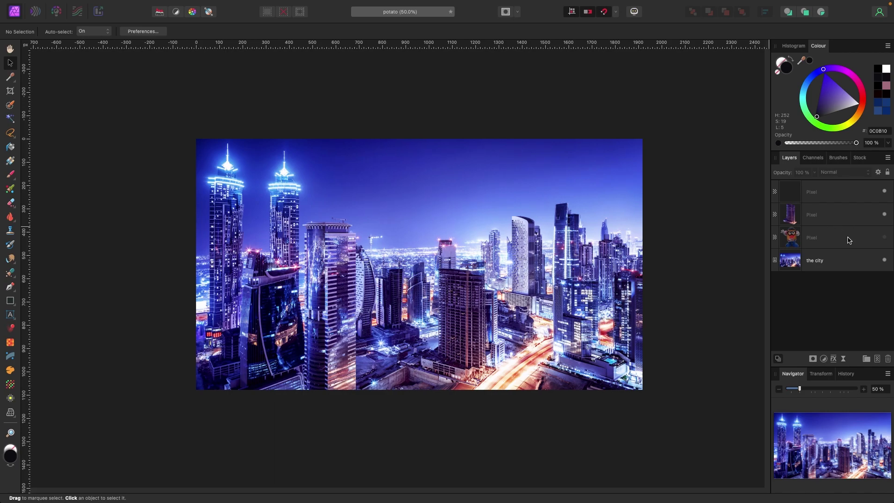
{"action": "left_click_drag", "start_coordinate": [848, 240], "coordinate": [810, 190]}
{"action": "left_click", "coordinate": [793, 191]}
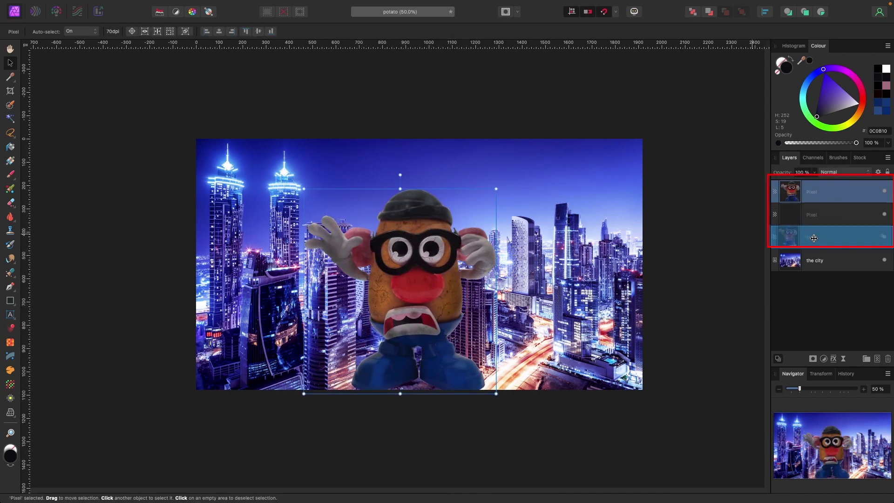
{"action": "left_click_drag", "start_coordinate": [813, 238], "coordinate": [812, 245]}
Step: Move the potato character slightly up, enlarge it behind the two buildings, and deselect it
{"action": "left_click_drag", "start_coordinate": [450, 252], "coordinate": [449, 240]}
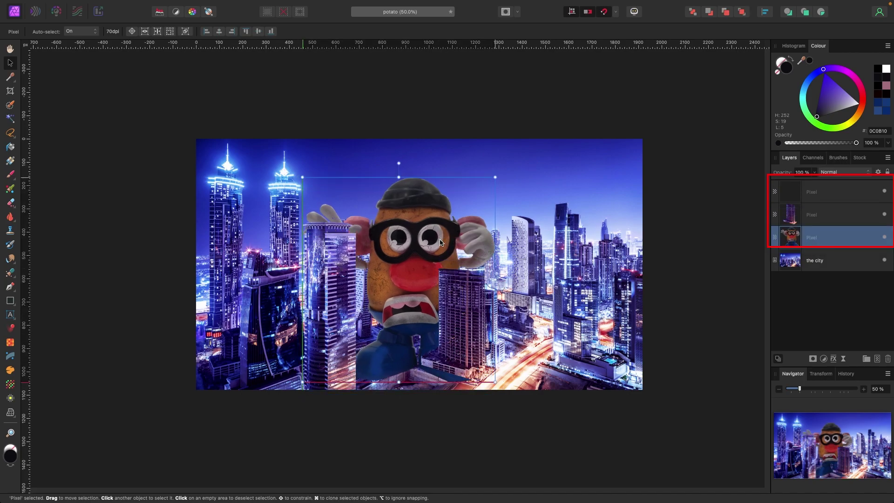
{"action": "mouse_move", "coordinate": [495, 177]}
{"action": "left_mouse_down"}
{"action": "mouse_move", "coordinate": [512, 159]}
{"action": "mouse_move", "coordinate": [482, 181]}
{"action": "left_mouse_up"}
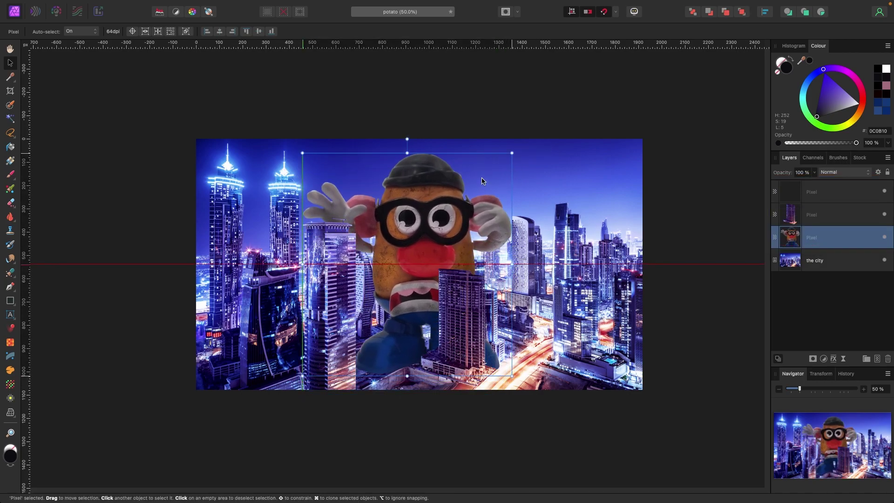
{"action": "left_click", "coordinate": [684, 186]}
{"action": "scroll", "coordinate": [421, 196], "scroll_direction": "up", "scroll_amount": 1}
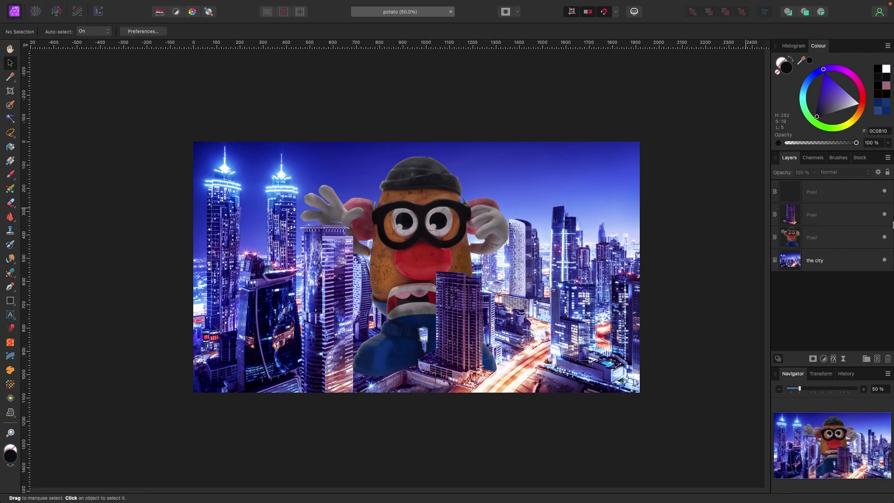
Step: Hide both cut-out layers, naming the high-rise layer "building one" and the rounded tower layer "building two"
{"action": "left_click", "coordinate": [884, 191]}
{"action": "left_click", "coordinate": [884, 214]}
{"action": "left_click", "coordinate": [834, 260]}
{"action": "double_click", "coordinate": [812, 214]}
{"action": "type", "text": "building one"}
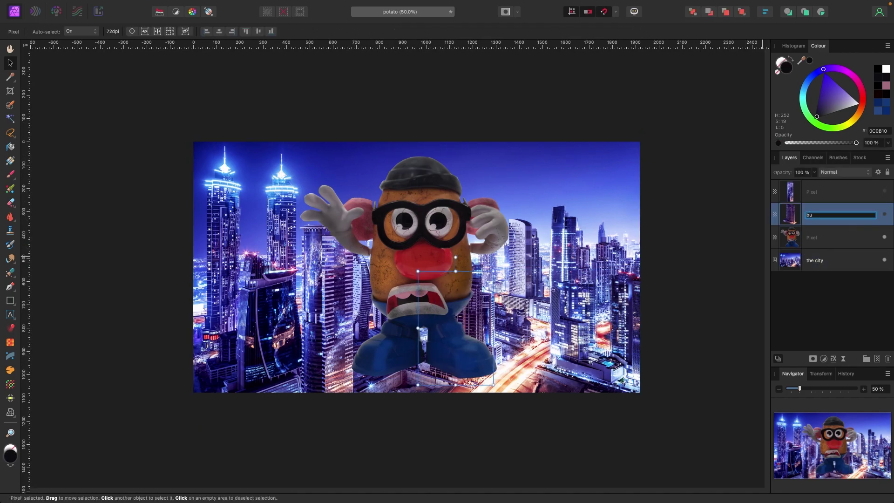
{"action": "left_click", "coordinate": [813, 195]}
Step: Add a Curves adjustment to the city layer and pull the master curve down to darken the image
{"action": "left_click", "coordinate": [833, 260]}
{"action": "left_click", "coordinate": [823, 359]}
{"action": "left_click", "coordinate": [826, 466]}
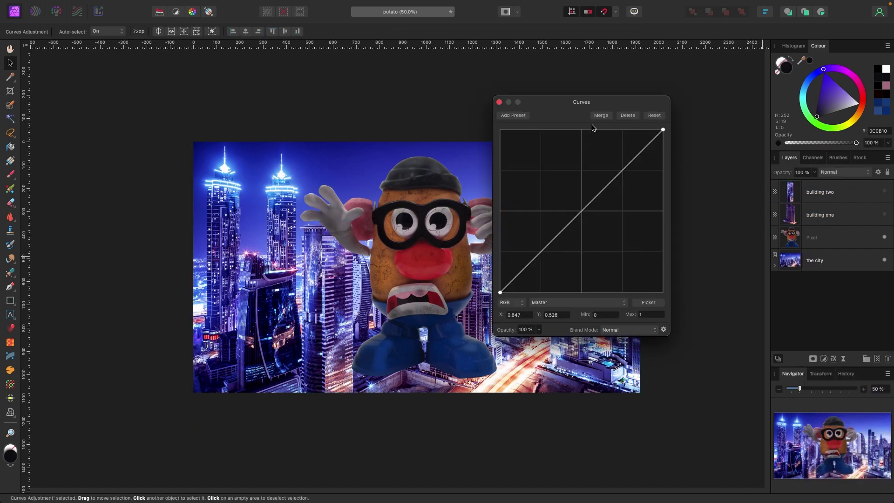
{"action": "left_click_drag", "start_coordinate": [592, 102], "coordinate": [642, 97]}
{"action": "left_click_drag", "start_coordinate": [653, 185], "coordinate": [656, 211]}
{"action": "left_click", "coordinate": [551, 97]}
Step: Duplicate the city's Curves adjustment onto building two and building one, and show both building layers again
{"action": "left_click", "coordinate": [774, 266]}
{"action": "key", "text": "super+j"}
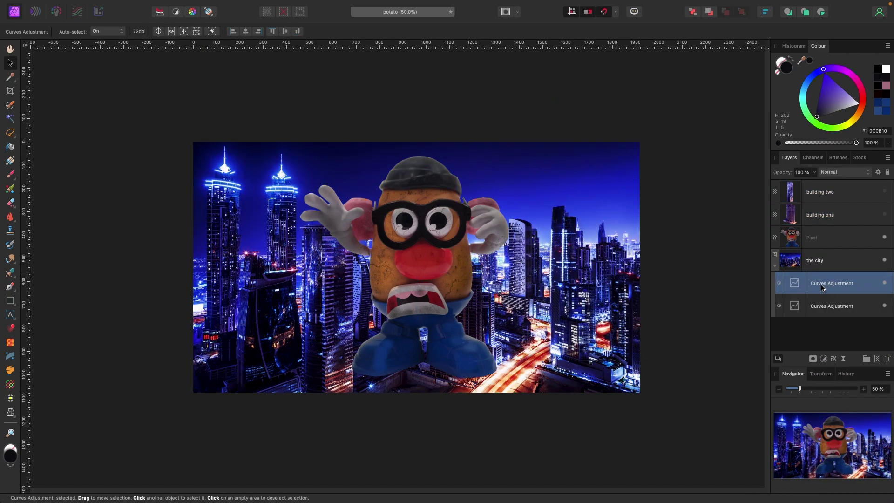
{"action": "left_click_drag", "start_coordinate": [821, 285], "coordinate": [825, 192]}
{"action": "left_click", "coordinate": [823, 280]}
{"action": "key", "text": "super+j"}
{"action": "left_click", "coordinate": [884, 191]}
{"action": "left_click", "coordinate": [884, 214]}
{"action": "left_click", "coordinate": [96, 158]}
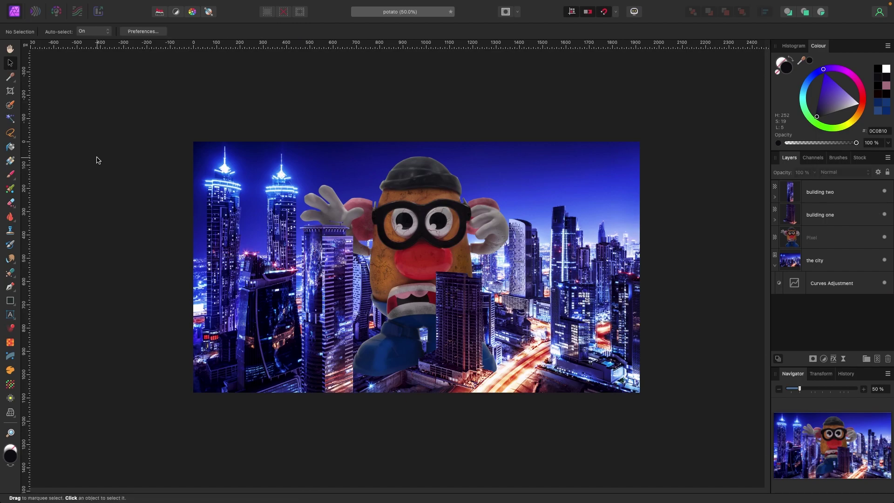
Step: Rename the character's layer "potato head"
{"action": "scroll", "coordinate": [198, 225], "scroll_direction": "right", "scroll_amount": 1}
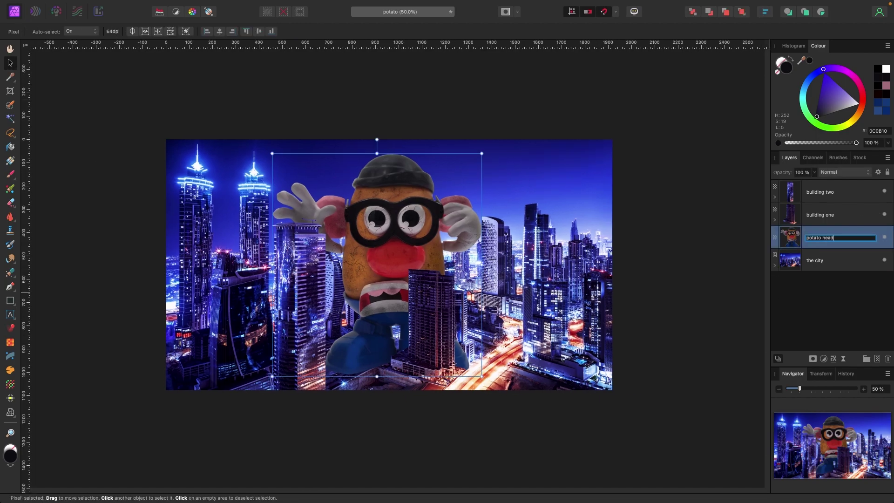
{"action": "key", "text": "super+equal"}
{"action": "key", "text": "super+minus"}
Step: Add a Curves adjustment for the potato head layer and pull the master curve down to darken the character
{"action": "left_click", "coordinate": [820, 238]}
{"action": "left_click", "coordinate": [823, 359]}
{"action": "scroll", "coordinate": [828, 389], "scroll_direction": "down", "scroll_amount": 5}
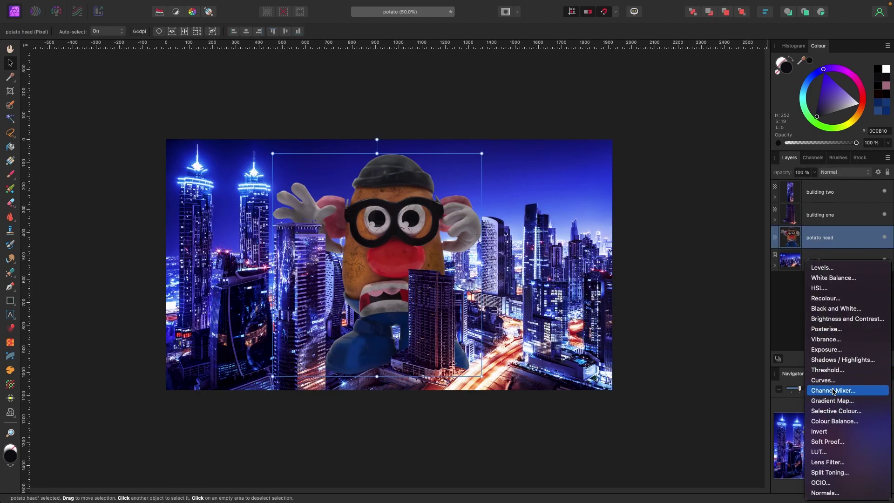
{"action": "left_click", "coordinate": [822, 379]}
{"action": "mouse_move", "coordinate": [648, 192]}
{"action": "left_mouse_down"}
{"action": "mouse_move", "coordinate": [654, 205]}
{"action": "mouse_move", "coordinate": [650, 185]}
{"action": "left_mouse_up"}
Step: Raise the blue channel in the character's Curves adjustment, close it, and collapse the potato head layer
{"action": "left_click", "coordinate": [609, 297]}
{"action": "left_click", "coordinate": [610, 325]}
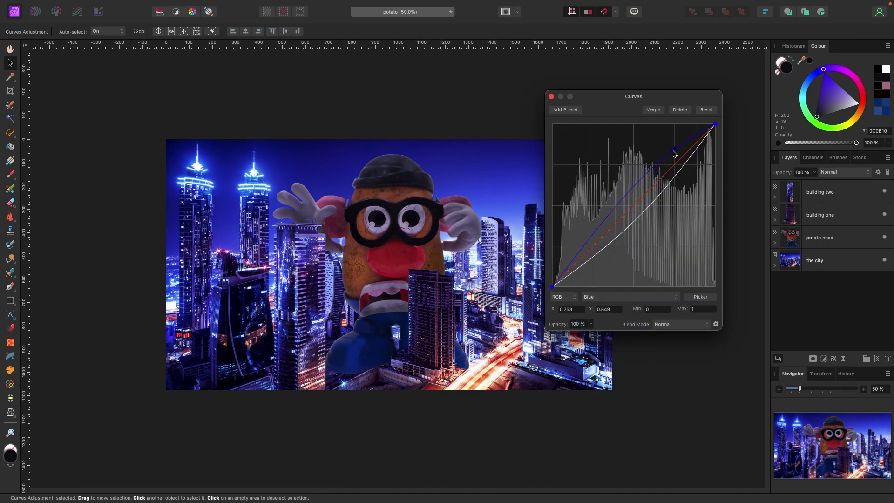
{"action": "left_click", "coordinate": [551, 96]}
{"action": "scroll", "coordinate": [395, 317], "scroll_direction": "up", "scroll_amount": 1}
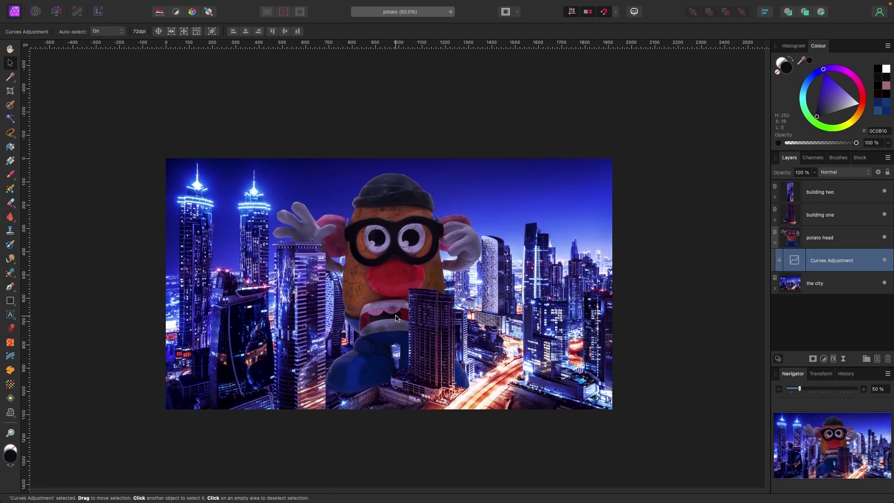
{"action": "scroll", "coordinate": [395, 318], "scroll_direction": "left", "scroll_amount": 2}
{"action": "left_click", "coordinate": [775, 242]}
{"action": "left_click", "coordinate": [811, 243]}
{"action": "left_click", "coordinate": [815, 312]}
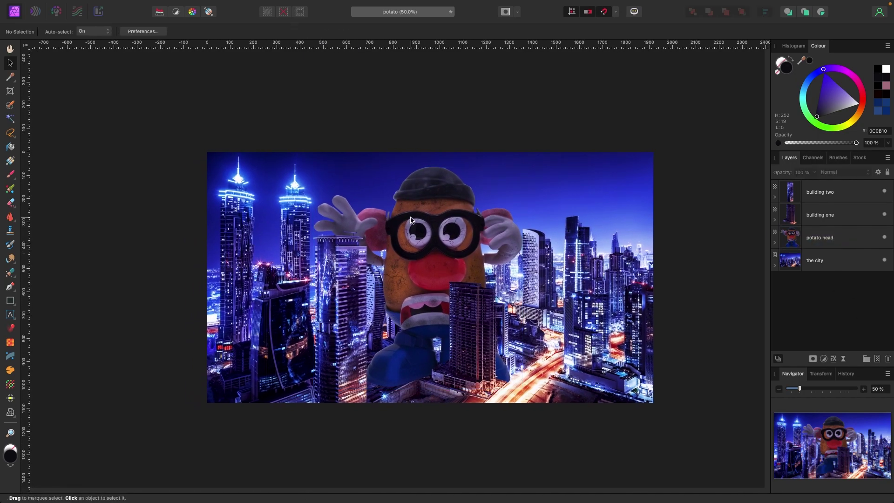
Step: Sample the light blue glow 7FB9FA from the lit tower and create a new fill layer in that colour
{"action": "scroll", "coordinate": [413, 166], "scroll_direction": "right", "scroll_amount": 1}
{"action": "left_click_drag", "start_coordinate": [802, 61], "coordinate": [292, 195]}
{"action": "mouse_move", "coordinate": [119, 4]}
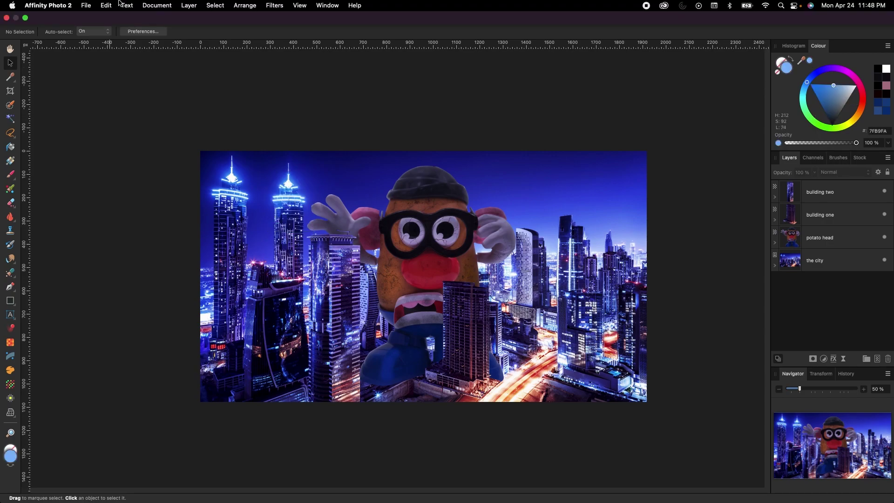
{"action": "left_click", "coordinate": [188, 5]}
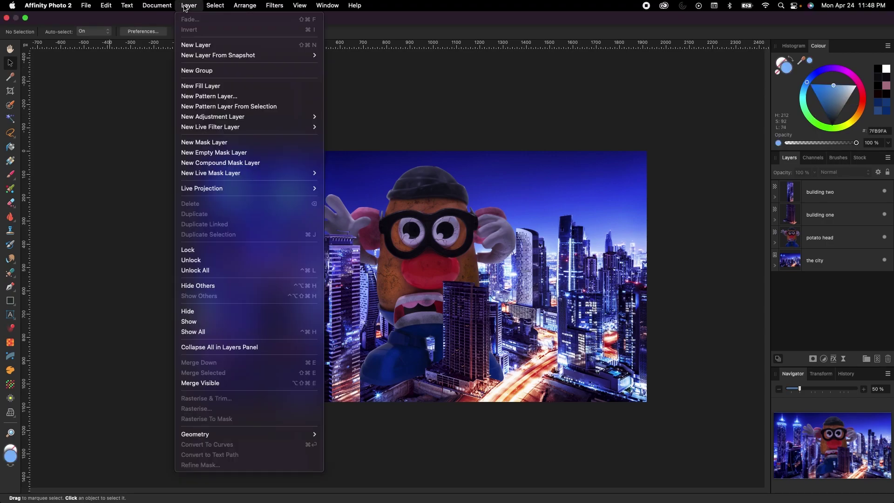
{"action": "left_click", "coordinate": [191, 86]}
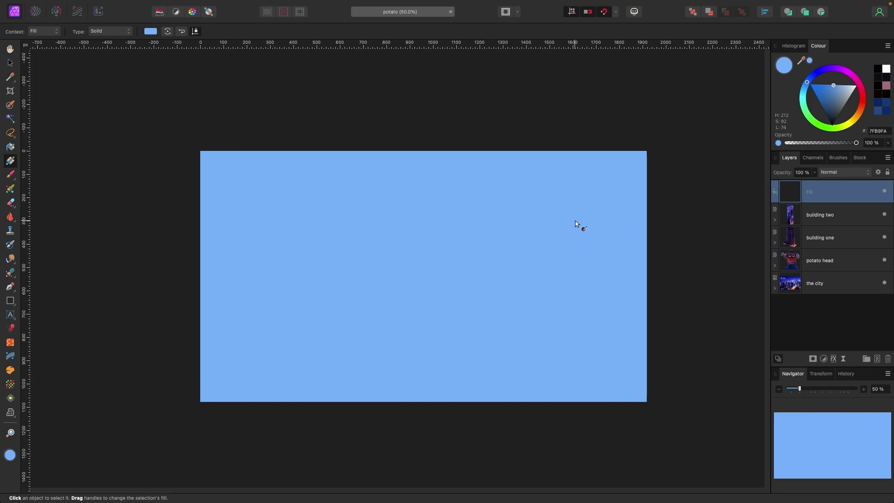
Step: Set the blue fill layer's blend mode to Screen and clip it inside the potato head layer
{"action": "left_click", "coordinate": [862, 175]}
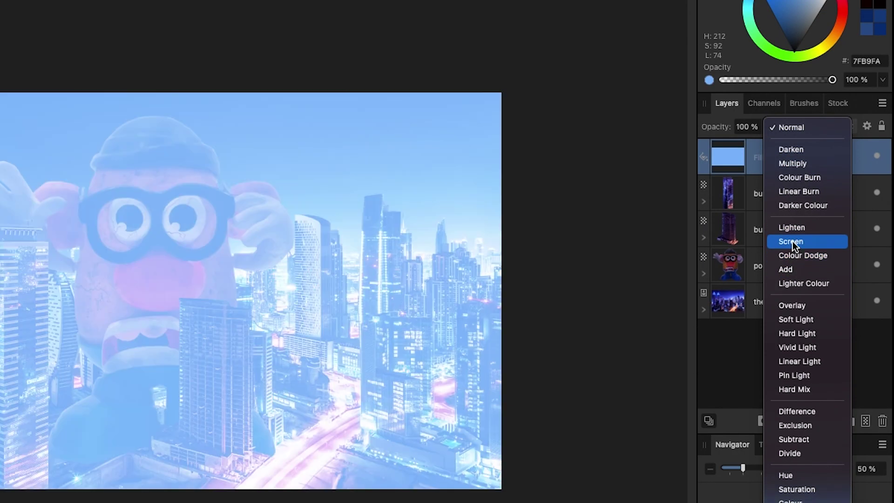
{"action": "left_click", "coordinate": [791, 242]}
{"action": "left_click_drag", "start_coordinate": [824, 196], "coordinate": [826, 262]}
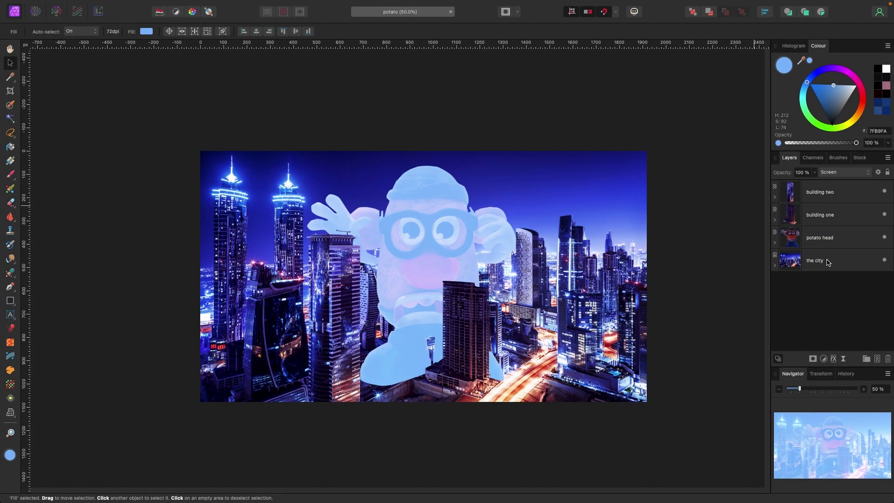
Step: Invert the fill layer's mask and set up a soft round Paint Brush at 128 px with 37% opacity
{"action": "key", "text": "super+plus"}
{"action": "mouse_move", "coordinate": [439, 101]}
{"action": "left_mouse_down"}
{"action": "mouse_move", "coordinate": [454, 225]}
{"action": "mouse_move", "coordinate": [467, 220]}
{"action": "left_mouse_up"}
{"action": "key", "text": "b"}
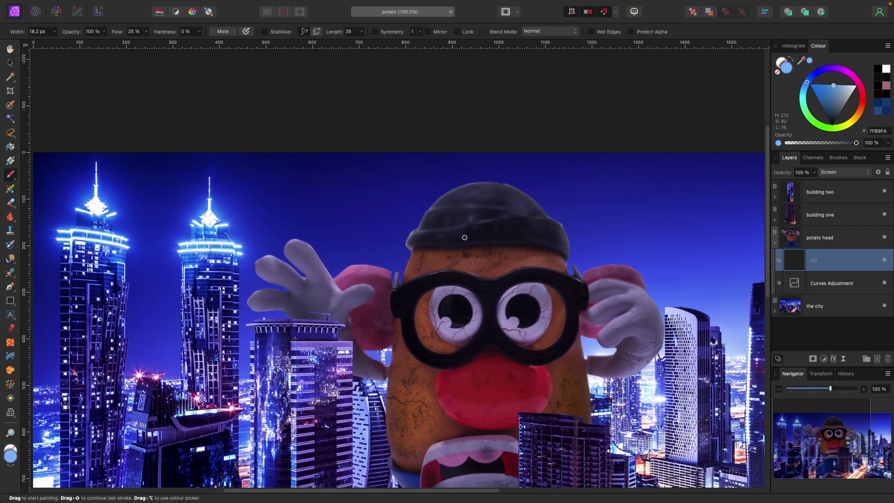
{"action": "left_click", "coordinate": [837, 157]}
{"action": "left_click", "coordinate": [837, 320]}
{"action": "left_click", "coordinate": [789, 158]}
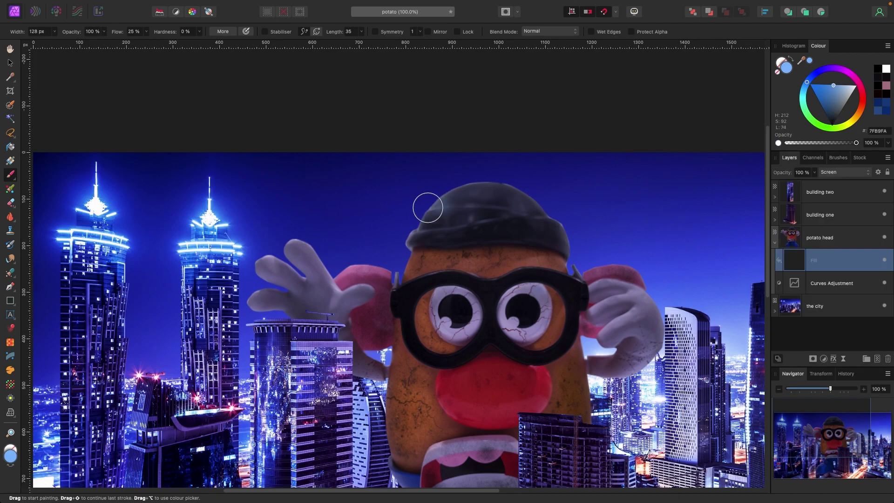
{"action": "scroll", "coordinate": [427, 207], "scroll_direction": "left", "scroll_amount": 2}
{"action": "left_click_drag", "start_coordinate": [104, 31], "coordinate": [59, 47]}
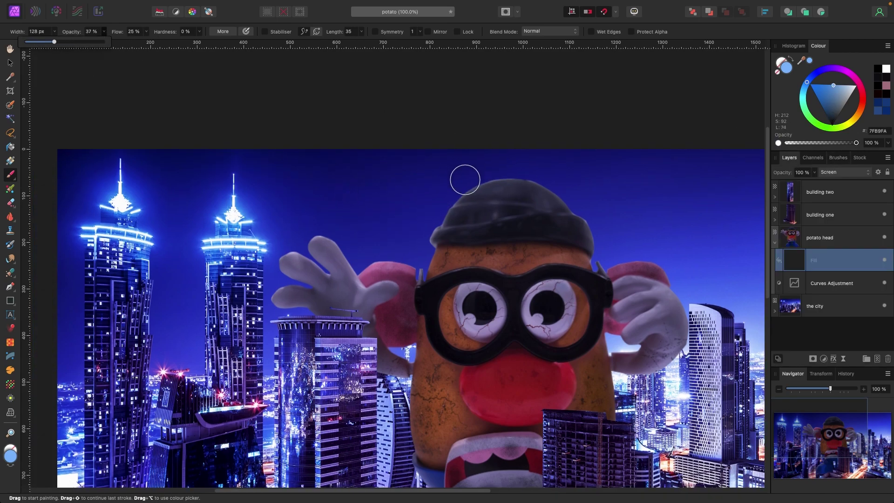
Step: Try painting a blue glow along the hat's edge with the wide brush and undo the stroke
{"action": "left_click_drag", "start_coordinate": [467, 181], "coordinate": [441, 199]}
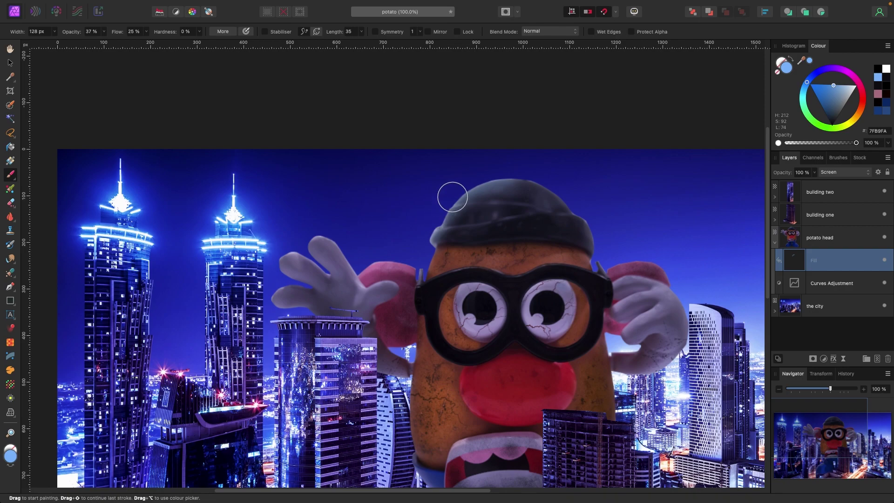
{"action": "key", "text": "super+minus"}
{"action": "key", "text": "super+minus"}
{"action": "key", "text": "super+equal"}
{"action": "key", "text": "super+equal"}
{"action": "key", "text": "super+z"}
Step: Paint a blue rim glow along the hat's edge with a 34.9 px brush, then add glow on its folds at 24% opacity
{"action": "left_click_drag", "start_coordinate": [453, 187], "coordinate": [453, 188]}
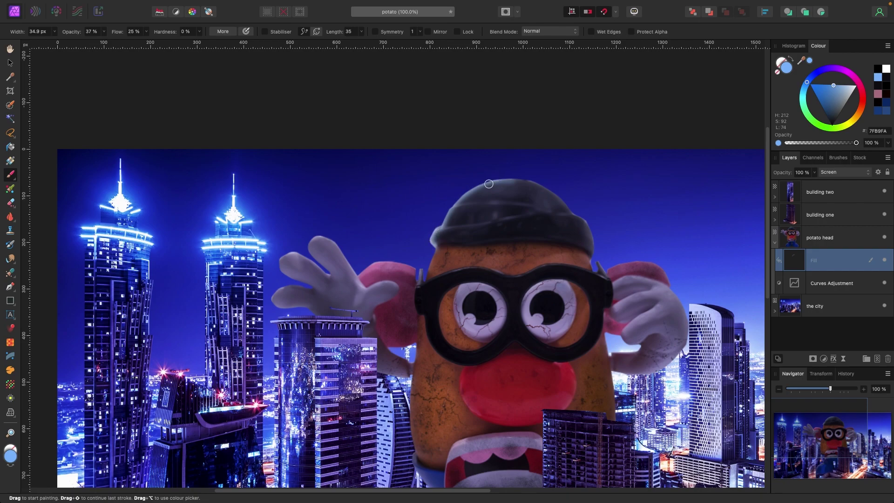
{"action": "left_click", "coordinate": [103, 32]}
{"action": "left_click_drag", "start_coordinate": [457, 210], "coordinate": [494, 203]}
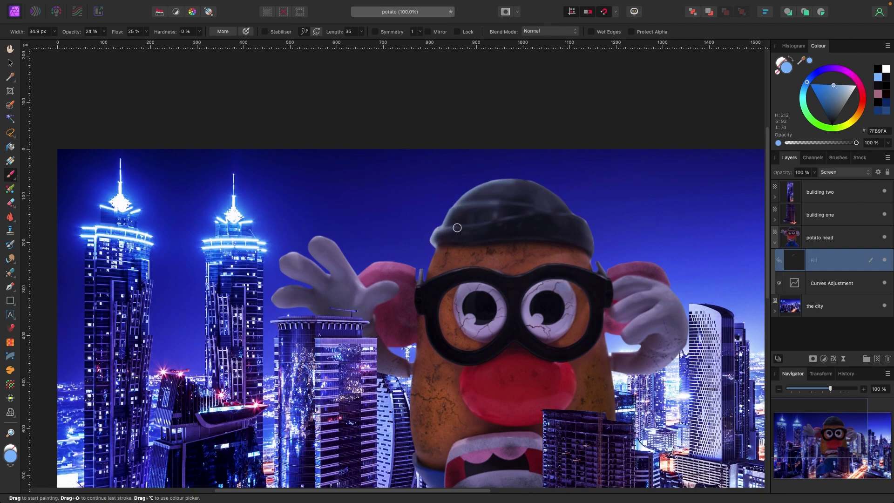
Step: Lower the brush opacity to 19% and paint blue glow on the edge of the head just below the hat
{"action": "scroll", "coordinate": [548, 189], "scroll_direction": "down", "scroll_amount": 4}
{"action": "left_click", "coordinate": [103, 32]}
{"action": "left_click_drag", "start_coordinate": [105, 42], "coordinate": [101, 42]}
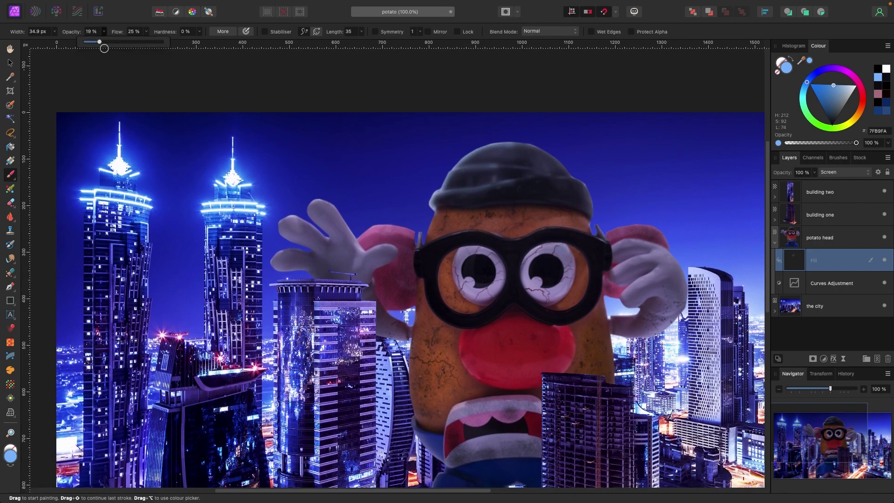
{"action": "scroll", "coordinate": [419, 223], "scroll_direction": "down", "scroll_amount": 2}
{"action": "left_click_drag", "start_coordinate": [434, 197], "coordinate": [435, 203]}
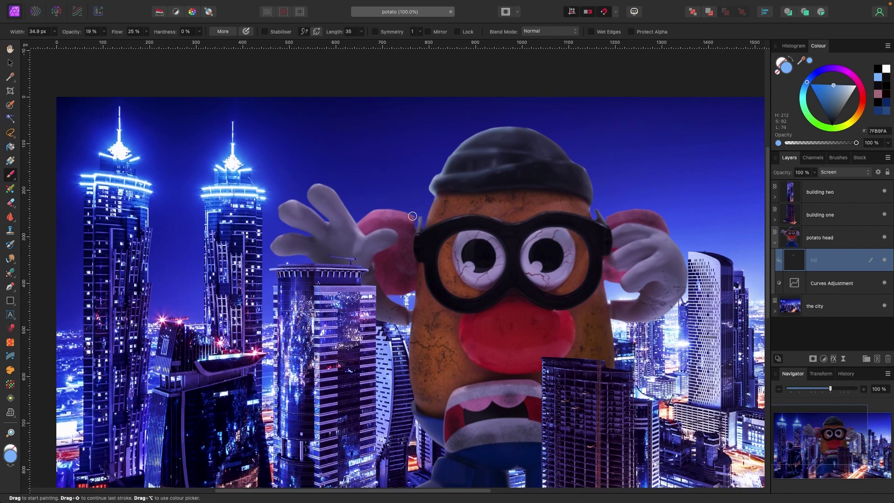
Step: Set the brush opacity to 34% and paint blue glow along the edges of the raised glove and the ear beside it
{"action": "key", "text": "3"}
{"action": "key", "text": "4"}
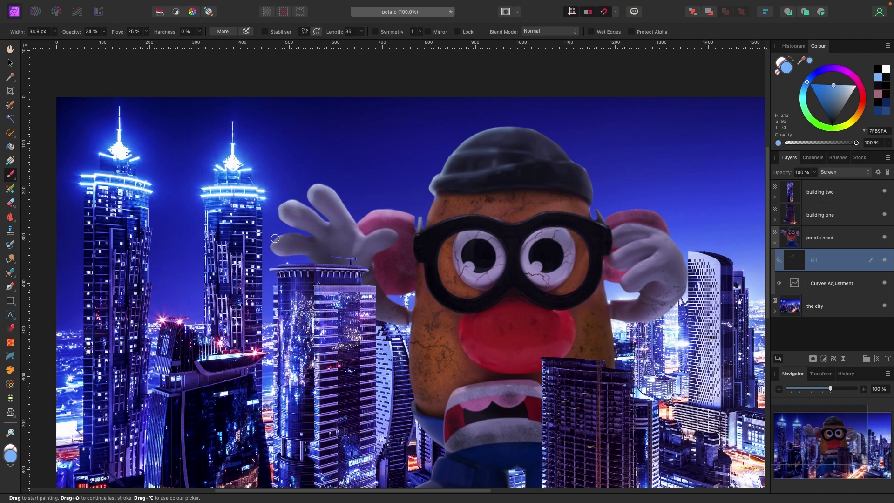
{"action": "scroll", "coordinate": [366, 217], "scroll_direction": "right", "scroll_amount": 3}
{"action": "scroll", "coordinate": [366, 217], "scroll_direction": "down", "scroll_amount": 2}
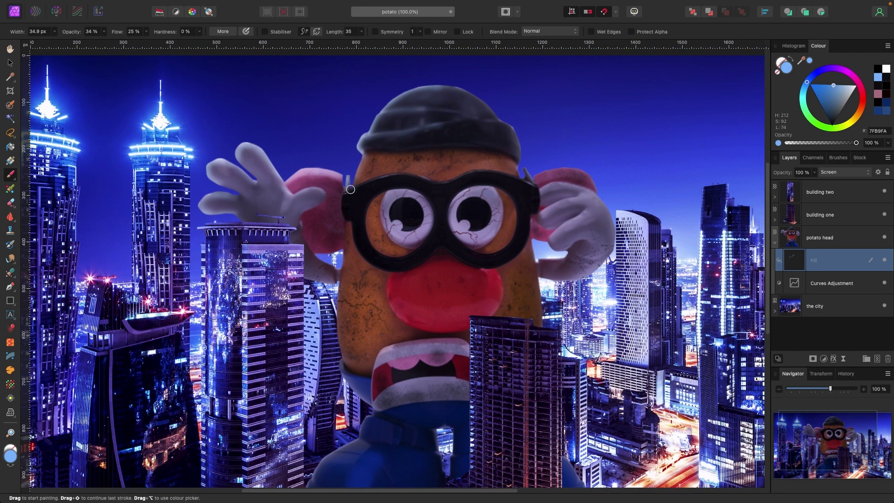
Step: Paint thin blue glow on the hat's fold and the glasses' upper rim with a 9.5 px brush at 22% opacity
{"action": "key", "text": "2"}
{"action": "key", "text": "2"}
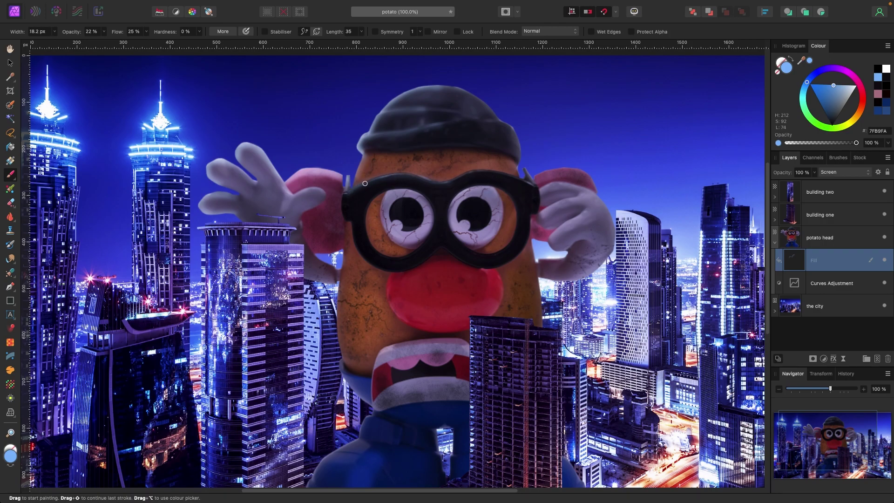
{"action": "key", "text": "super+minus"}
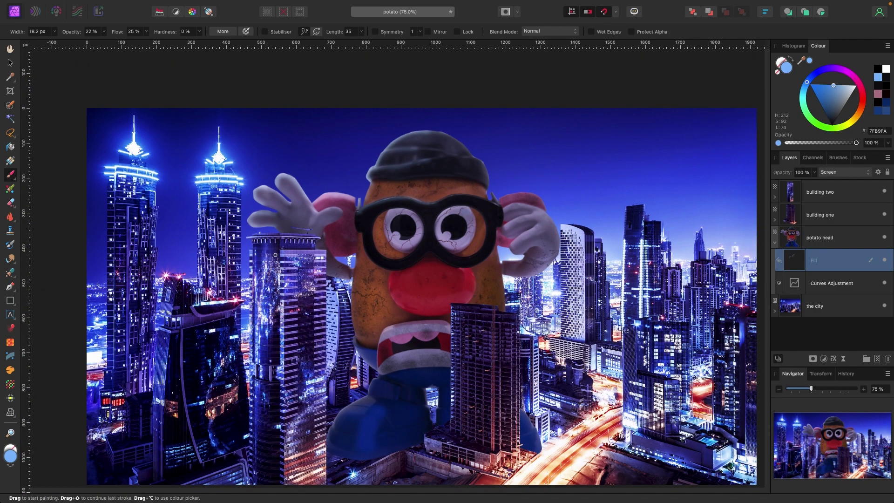
{"action": "key", "text": "super+4"}
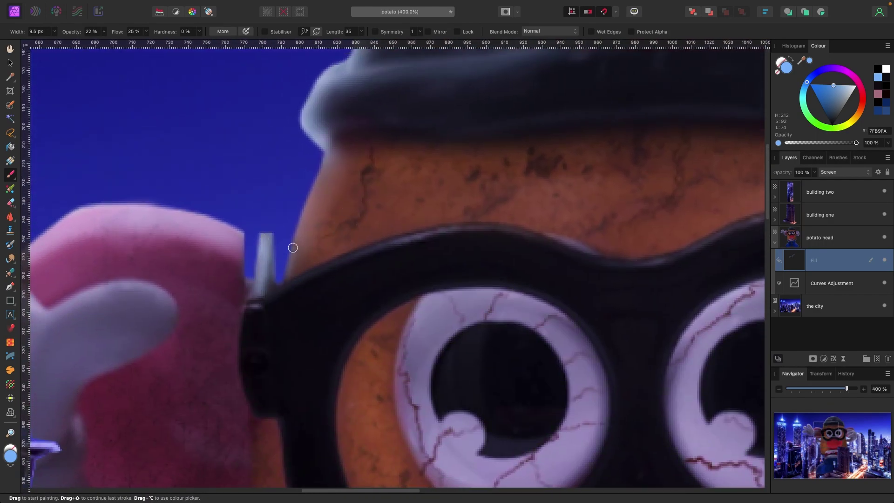
{"action": "scroll", "coordinate": [354, 182], "scroll_direction": "up", "scroll_amount": 5}
{"action": "left_click_drag", "start_coordinate": [391, 120], "coordinate": [558, 100]}
{"action": "scroll", "coordinate": [349, 255], "scroll_direction": "down", "scroll_amount": 6}
{"action": "mouse_move", "coordinate": [310, 268]}
{"action": "left_mouse_down"}
{"action": "mouse_move", "coordinate": [347, 262]}
{"action": "mouse_move", "coordinate": [380, 236]}
{"action": "left_mouse_up"}
{"action": "key", "text": "bracketleft"}
{"action": "scroll", "coordinate": [380, 237], "scroll_direction": "right", "scroll_amount": 5}
{"action": "scroll", "coordinate": [384, 264], "scroll_direction": "up", "scroll_amount": 3}
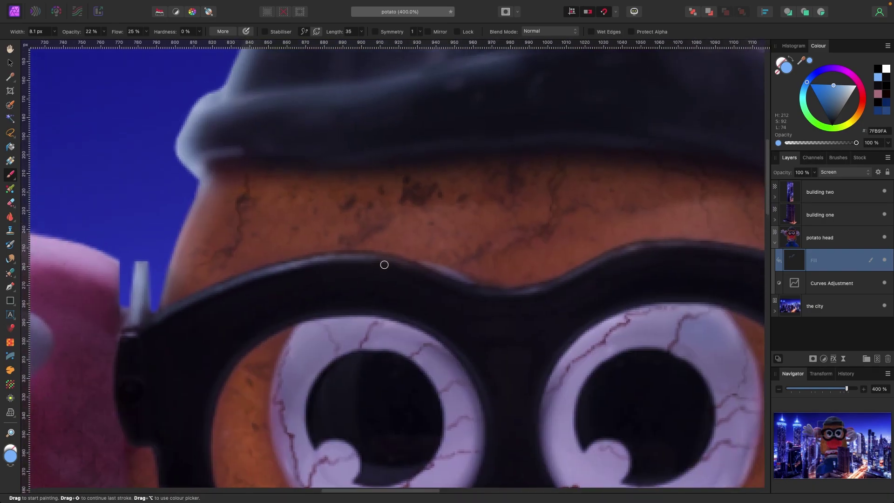
Step: Paint blue glow along the glasses' lower-left rim, then on their left hinge with a 21.5 px brush at 14% opacity
{"action": "scroll", "coordinate": [634, 248], "scroll_direction": "down", "scroll_amount": 5}
{"action": "scroll", "coordinate": [635, 249], "scroll_direction": "left", "scroll_amount": 4}
{"action": "key", "text": "super+minus"}
{"action": "scroll", "coordinate": [205, 261], "scroll_direction": "down", "scroll_amount": 2}
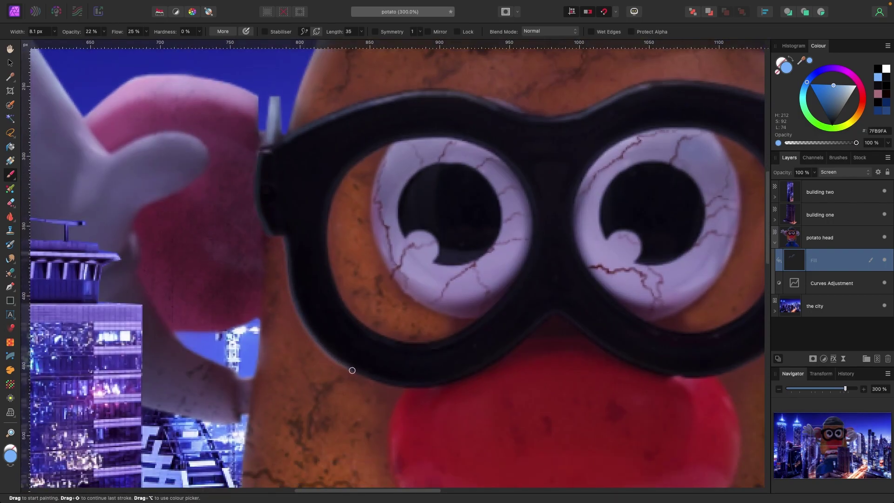
{"action": "left_click_drag", "start_coordinate": [104, 34], "coordinate": [99, 35]}
{"action": "left_click_drag", "start_coordinate": [274, 220], "coordinate": [267, 159]}
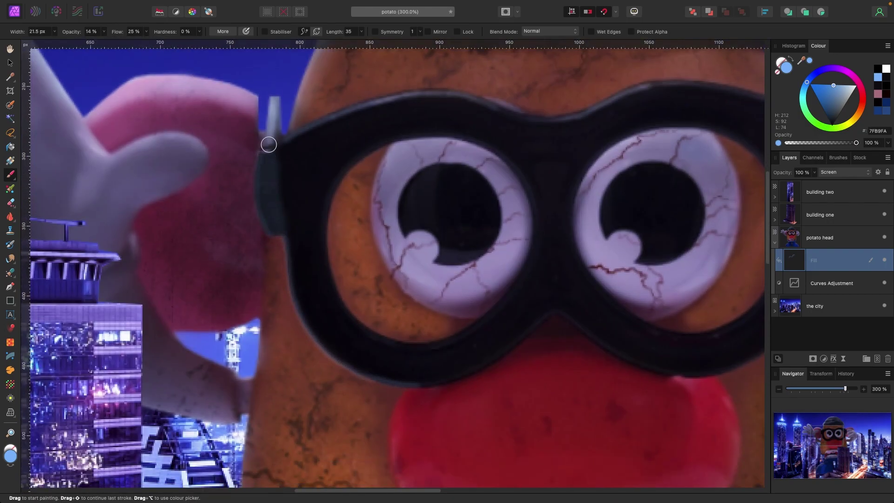
Step: Paint blue glow down the left edge of the potato's body with a 37.6 px brush at 33% opacity
{"action": "key", "text": "super+1"}
{"action": "key", "text": "super+plus"}
{"action": "key", "text": "super+plus"}
{"action": "scroll", "coordinate": [306, 243], "scroll_direction": "down", "scroll_amount": 5}
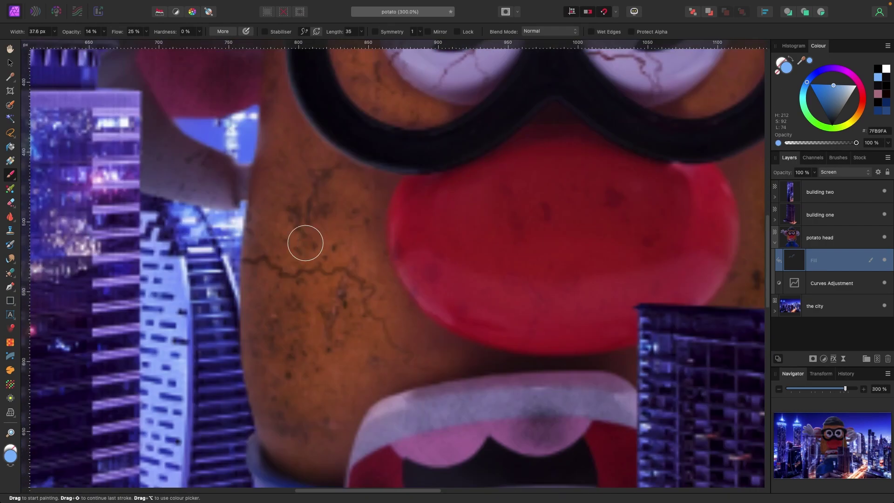
{"action": "key", "text": "super+plus"}
{"action": "scroll", "coordinate": [306, 244], "scroll_direction": "left", "scroll_amount": 3}
{"action": "scroll", "coordinate": [305, 243], "scroll_direction": "up", "scroll_amount": 2}
{"action": "left_click", "coordinate": [103, 34]}
{"action": "scroll", "coordinate": [355, 155], "scroll_direction": "down", "scroll_amount": 4}
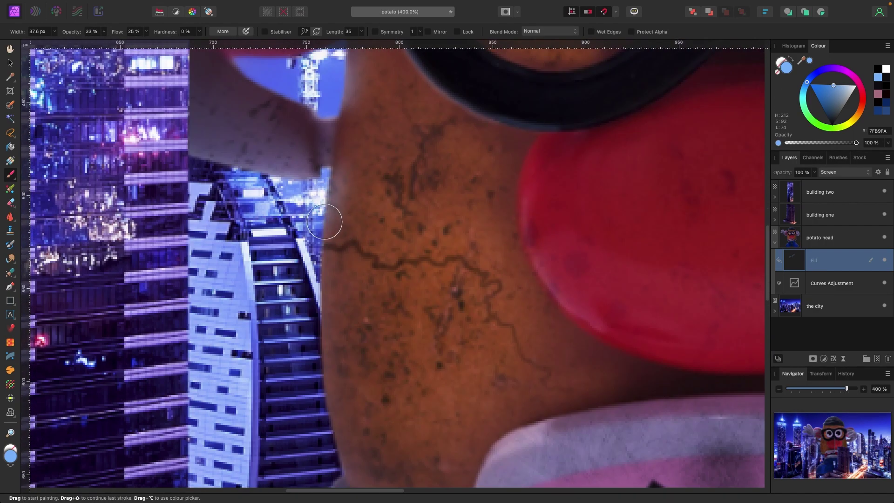
{"action": "scroll", "coordinate": [383, 316], "scroll_direction": "up", "scroll_amount": 2}
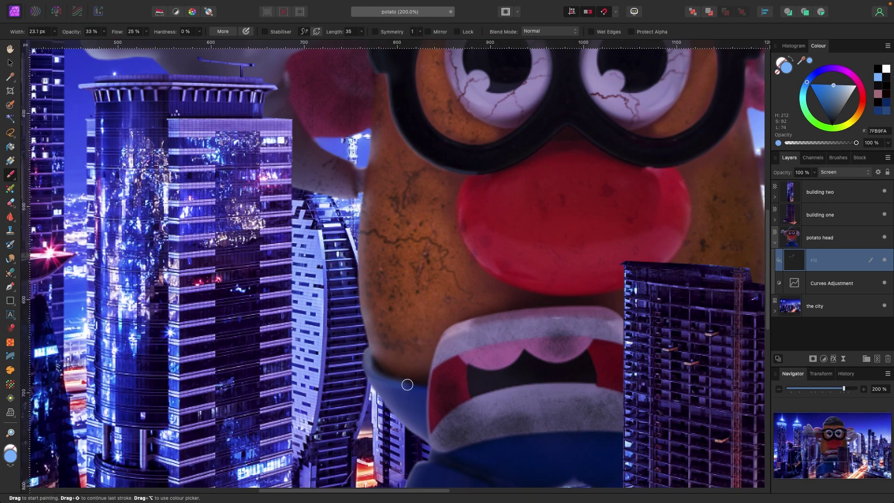
Step: Paint a soft blue highlight on the top of the red nose with a 93.4 px brush at 17% opacity
{"action": "scroll", "coordinate": [382, 226], "scroll_direction": "right", "scroll_amount": 4}
{"action": "scroll", "coordinate": [382, 225], "scroll_direction": "up", "scroll_amount": 2}
{"action": "key", "text": "]"}
{"action": "key", "text": "]"}
{"action": "key", "text": "]"}
{"action": "key", "text": "]"}
{"action": "key", "text": "]"}
{"action": "key", "text": "]"}
{"action": "key", "text": "]"}
{"action": "key", "text": "]"}
{"action": "key", "text": "]"}
{"action": "key", "text": "]"}
{"action": "left_click_drag", "start_coordinate": [103, 31], "coordinate": [91, 38]}
{"action": "key", "text": "super+minus"}
{"action": "key", "text": "super+minus"}
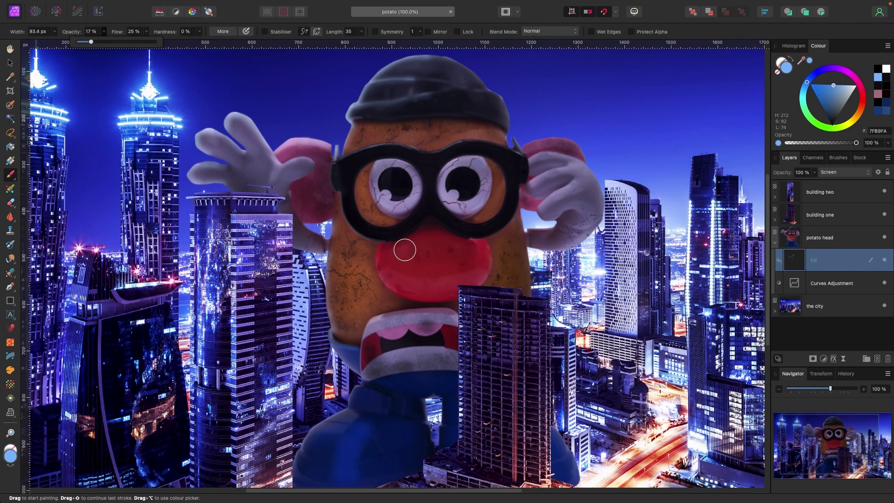
{"action": "mouse_move", "coordinate": [420, 242]}
{"action": "left_mouse_down"}
{"action": "mouse_move", "coordinate": [413, 282]}
{"action": "mouse_move", "coordinate": [388, 277]}
{"action": "mouse_move", "coordinate": [430, 245]}
{"action": "left_mouse_up"}
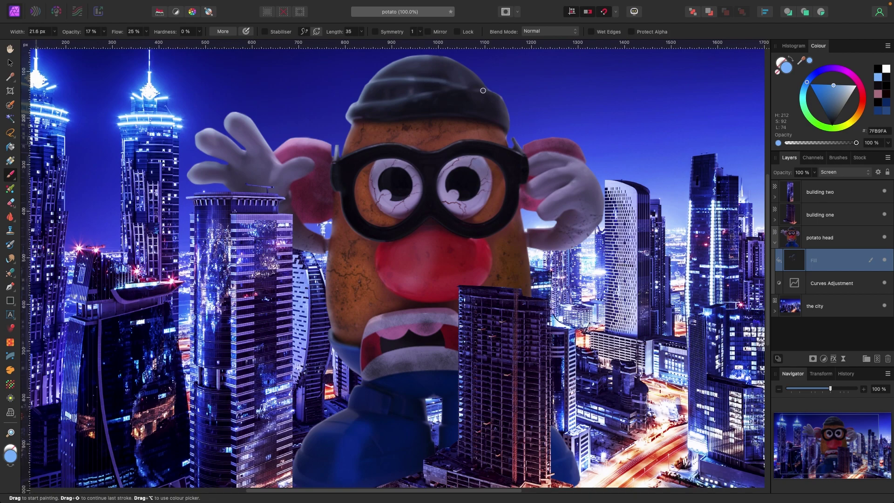
Step: Add a second Curves Adjustment inside the potato head layer and pull its curve down slightly to darken the character
{"action": "scroll", "coordinate": [264, 150], "scroll_direction": "down", "scroll_amount": 1}
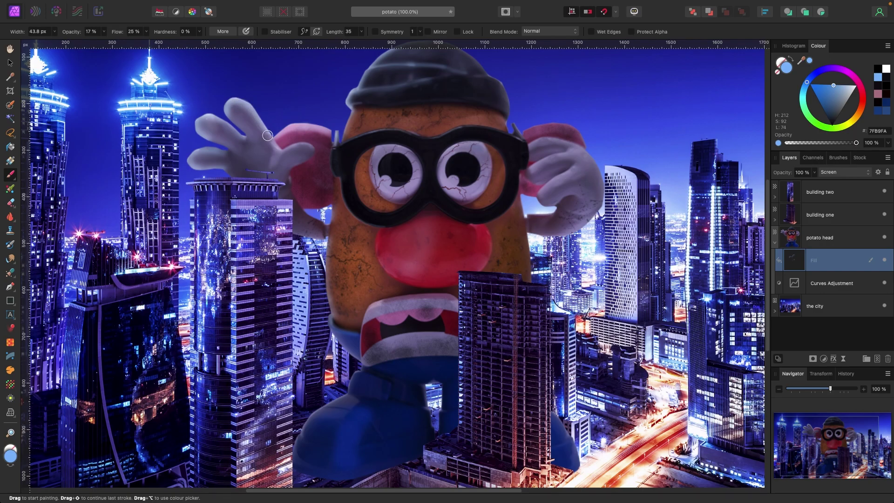
{"action": "key", "text": "super+minus"}
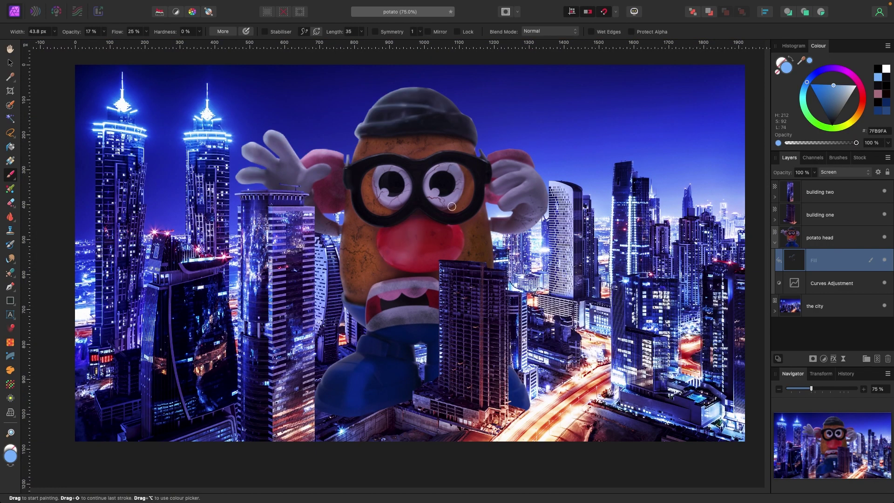
{"action": "scroll", "coordinate": [451, 206], "scroll_direction": "down", "scroll_amount": 1}
{"action": "scroll", "coordinate": [453, 205], "scroll_direction": "right", "scroll_amount": 3}
{"action": "scroll", "coordinate": [347, 161], "scroll_direction": "up", "scroll_amount": 3}
{"action": "scroll", "coordinate": [347, 161], "scroll_direction": "down", "scroll_amount": 2}
{"action": "scroll", "coordinate": [347, 162], "scroll_direction": "left", "scroll_amount": 2}
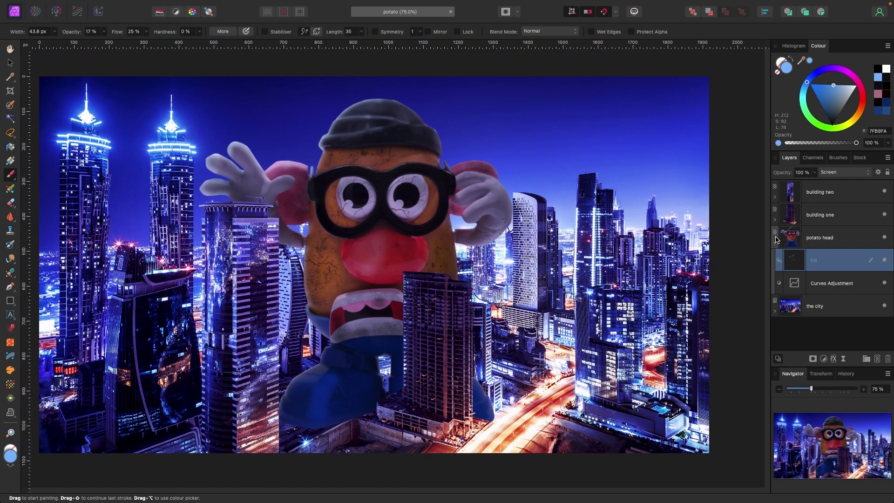
{"action": "left_click", "coordinate": [823, 358]}
{"action": "left_click", "coordinate": [833, 417]}
{"action": "left_click_drag", "start_coordinate": [650, 192], "coordinate": [657, 201]}
{"action": "left_click", "coordinate": [554, 96]}
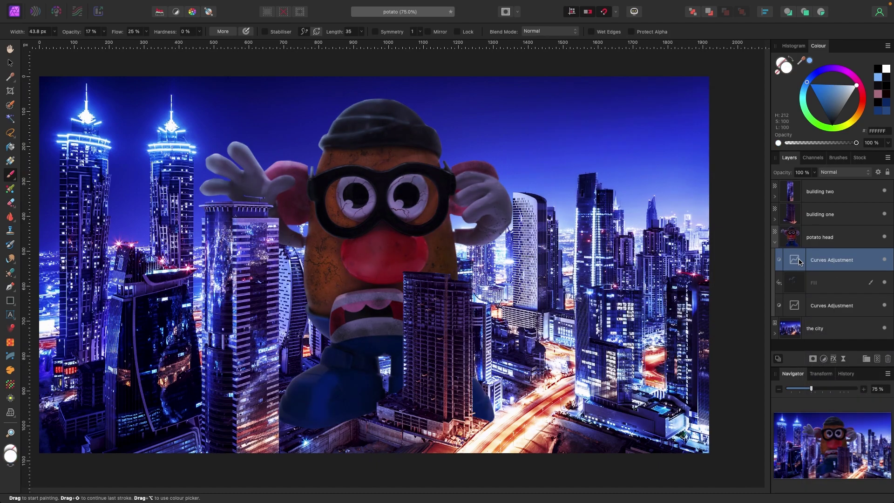
Step: Select the lower Curves Adjustment and paint black on its mask over the face with a 356.3 px brush at 17% opacity
{"action": "left_click_drag", "start_coordinate": [797, 291], "coordinate": [822, 311]}
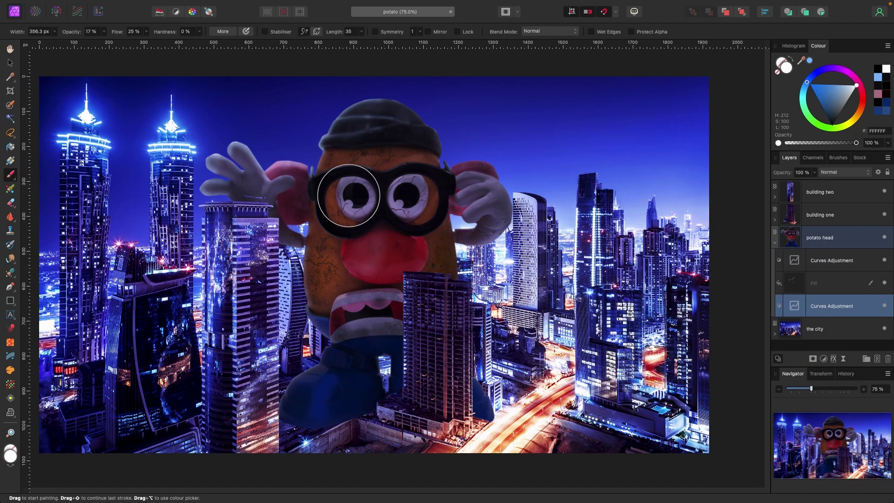
{"action": "left_click_drag", "start_coordinate": [348, 196], "coordinate": [442, 204]}
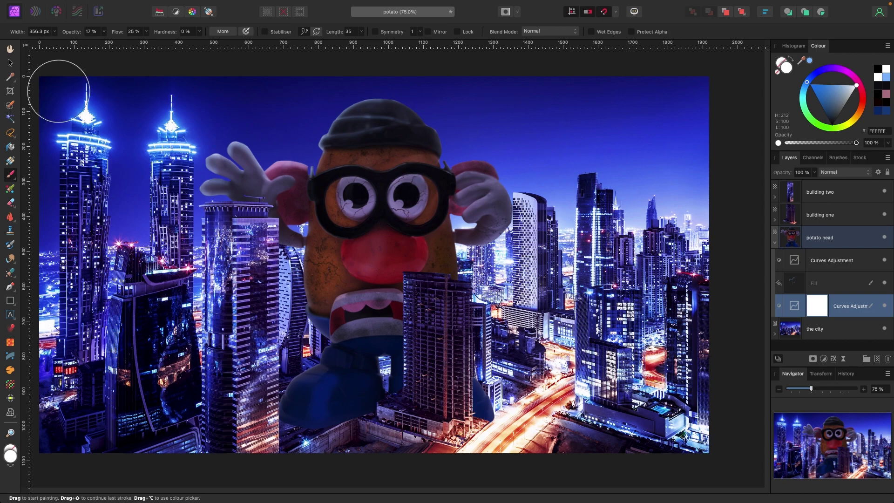
{"action": "key", "text": "x"}
{"action": "left_click", "coordinate": [358, 221]}
Step: Mask the lower Curves Adjustment over the face and raised glove at 44% opacity, then compare with it hidden and shown
{"action": "key", "text": "4"}
{"action": "key", "text": "4"}
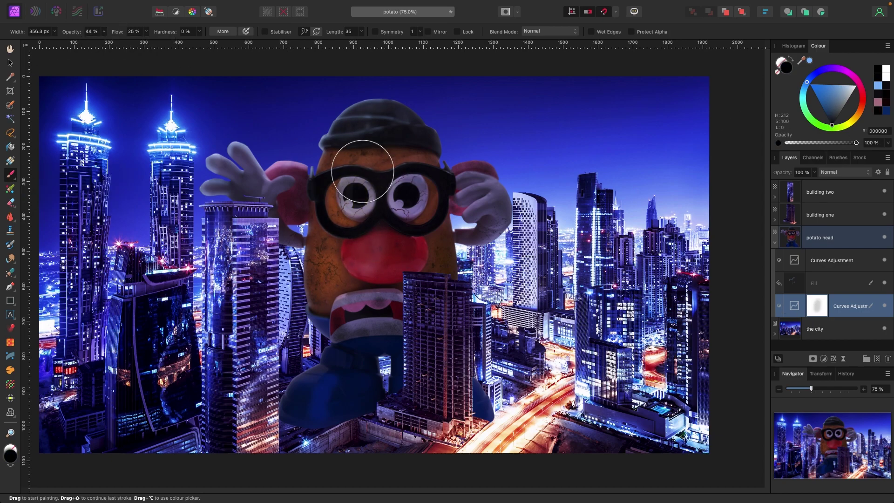
{"action": "left_click_drag", "start_coordinate": [355, 206], "coordinate": [359, 253]}
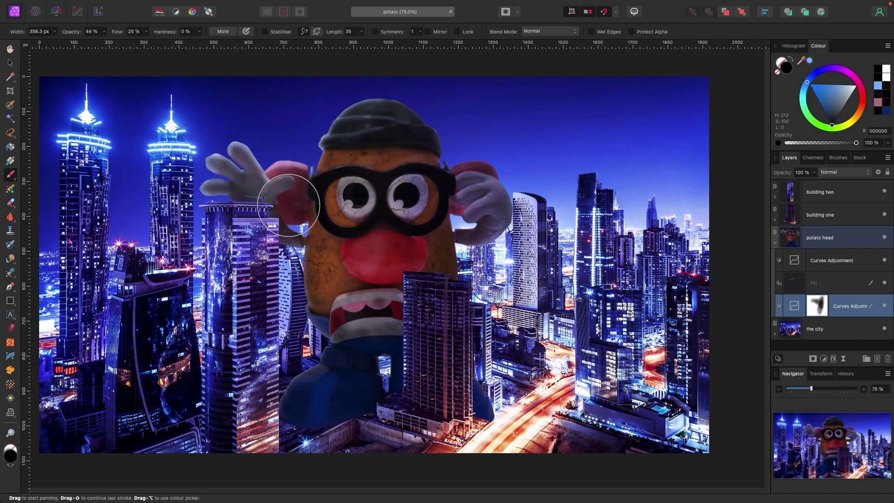
{"action": "mouse_move", "coordinate": [289, 205]}
{"action": "left_mouse_down"}
{"action": "mouse_move", "coordinate": [355, 117]}
{"action": "mouse_move", "coordinate": [326, 349]}
{"action": "mouse_move", "coordinate": [369, 286]}
{"action": "mouse_move", "coordinate": [320, 179]}
{"action": "left_mouse_up"}
{"action": "left_click", "coordinate": [884, 305]}
{"action": "left_click", "coordinate": [884, 306]}
{"action": "left_click", "coordinate": [883, 305]}
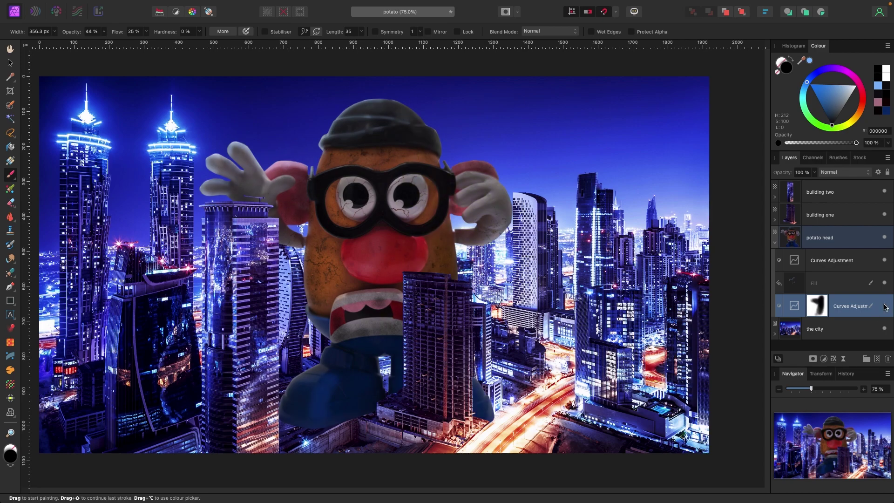
Step: Raise the brush opacity to 63% and mask the lower Curves Adjustment from the forehead down to the boot
{"action": "key", "text": "6"}
{"action": "key", "text": "3"}
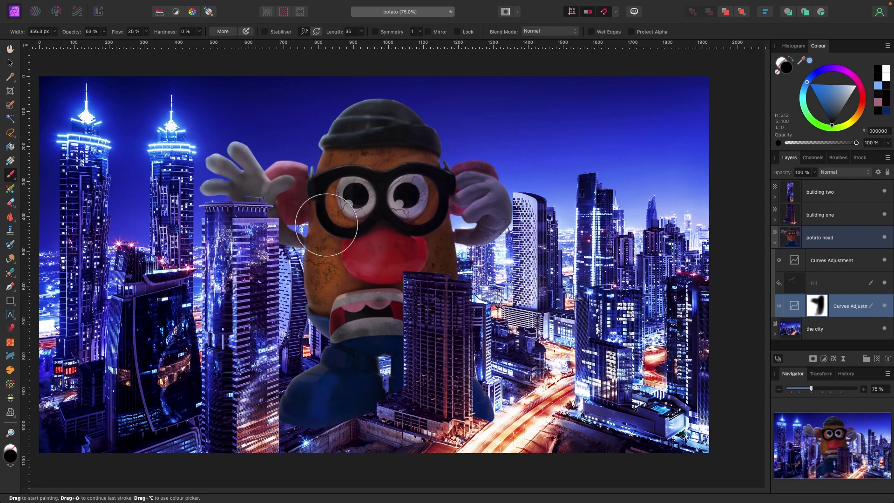
{"action": "mouse_move", "coordinate": [354, 163]}
{"action": "left_mouse_down"}
{"action": "mouse_move", "coordinate": [320, 386]}
{"action": "mouse_move", "coordinate": [336, 264]}
{"action": "mouse_move", "coordinate": [352, 394]}
{"action": "left_mouse_up"}
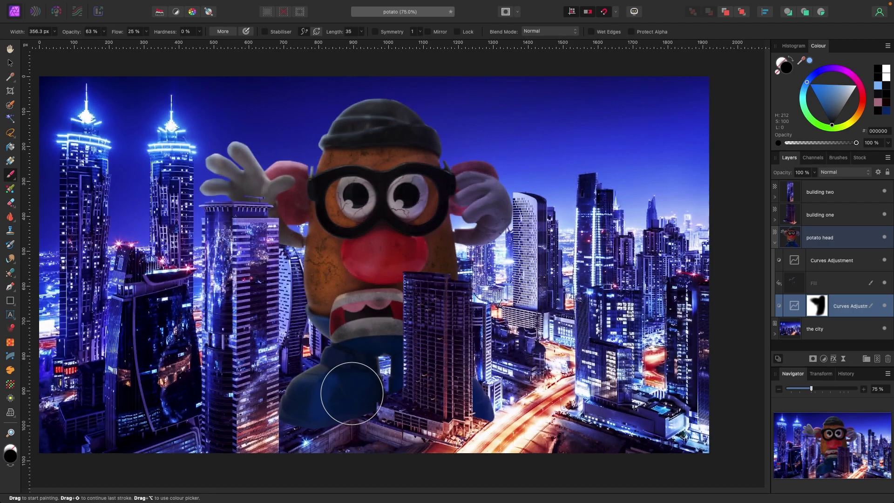
Step: Deselect all layers and examine how the character's tones blend with the whole city scene
{"action": "scroll", "coordinate": [352, 394], "scroll_direction": "left", "scroll_amount": 1}
{"action": "key", "text": "super+minus"}
{"action": "key", "text": "super+plus"}
{"action": "key", "text": "super+minus"}
{"action": "key", "text": "v"}
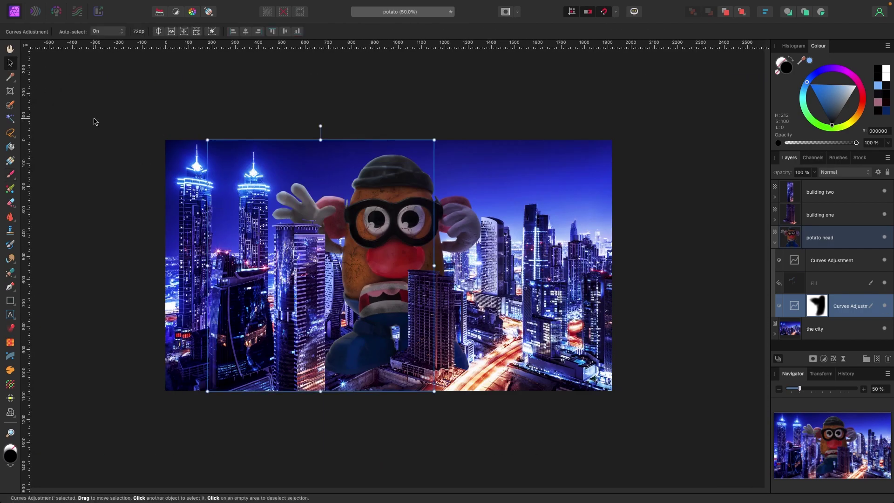
{"action": "left_click", "coordinate": [94, 120]}
{"action": "scroll", "coordinate": [97, 122], "scroll_direction": "right", "scroll_amount": 1}
{"action": "key", "text": "super+plus"}
{"action": "key", "text": "super+plus"}
{"action": "scroll", "coordinate": [99, 126], "scroll_direction": "left", "scroll_amount": 2}
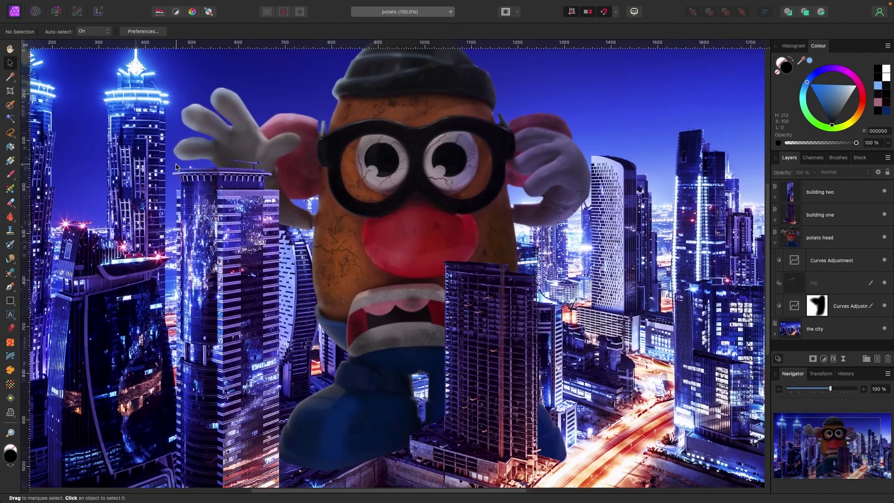
{"action": "key", "text": "super+minus"}
Step: Add a new pixel layer, nest it at the top of the potato head layer, and get the Paint Brush ready
{"action": "left_click", "coordinate": [775, 243]}
{"action": "left_click", "coordinate": [819, 238]}
{"action": "left_click", "coordinate": [877, 358]}
{"action": "left_click_drag", "start_coordinate": [817, 237], "coordinate": [821, 259]}
{"action": "left_click", "coordinate": [775, 242]}
{"action": "key", "text": "b"}
{"action": "scroll", "coordinate": [549, 363], "scroll_direction": "down", "scroll_amount": 2}
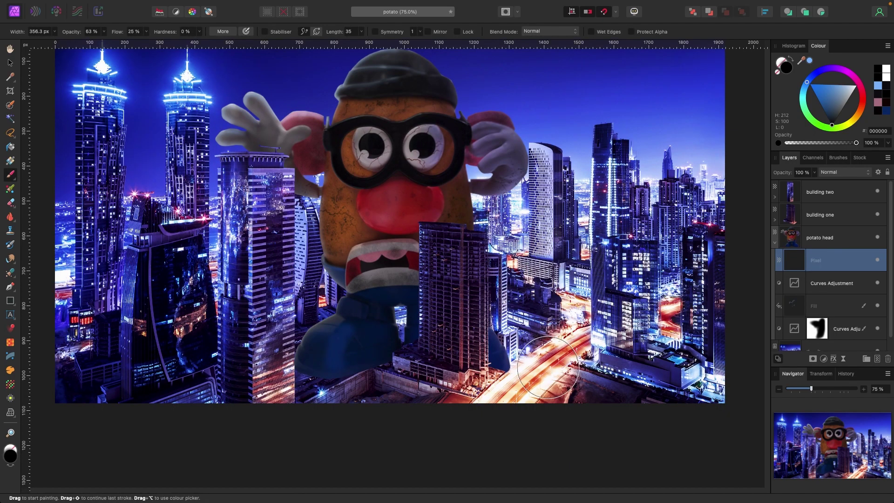
Step: Sample the cream colour FAE4C4 from the glowing road and set the brush width to 92.8 px
{"action": "left_click", "coordinate": [535, 370], "text": "alt"}
{"action": "left_click", "coordinate": [524, 373], "text": "alt"}
{"action": "left_click", "coordinate": [519, 375], "text": "alt"}
{"action": "left_click", "coordinate": [518, 375], "text": "alt"}
{"action": "key", "text": "]"}
{"action": "key", "text": "]"}
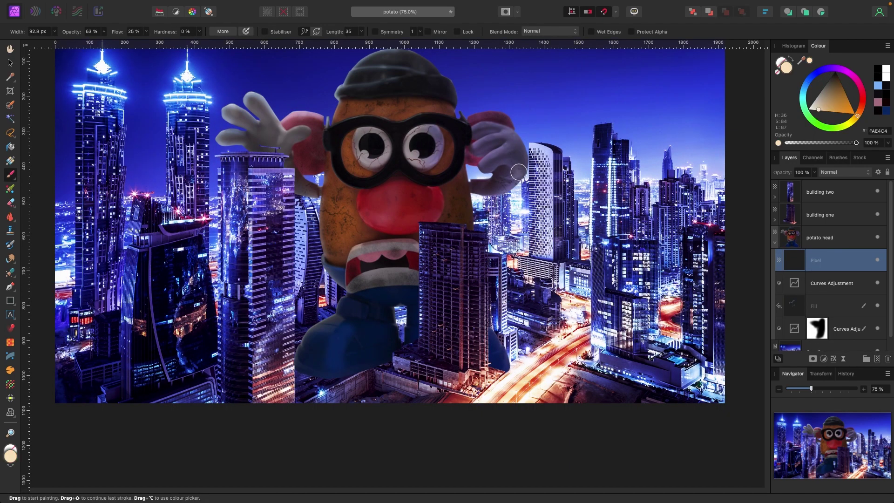
Step: Paint warm light on the lower right side of the potato character at 43% opacity
{"action": "left_click", "coordinate": [104, 32]}
{"action": "left_click_drag", "start_coordinate": [104, 42], "coordinate": [87, 42]}
{"action": "left_click_drag", "start_coordinate": [505, 330], "coordinate": [494, 306]}
{"action": "key", "text": "["}
{"action": "key", "text": "["}
{"action": "key", "text": "["}
{"action": "key", "text": "["}
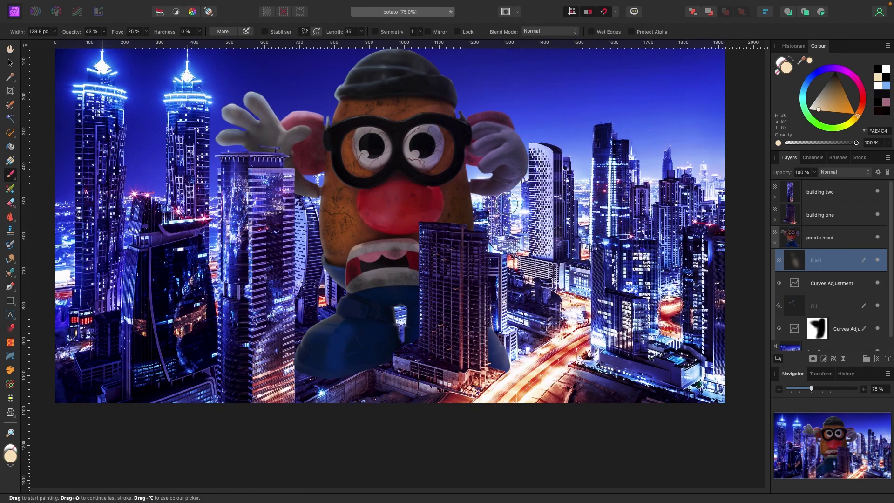
Step: Lower the brush opacity to 28% and paint warm light on the character's right-hand arm and glove with a 93.1 px brush
{"action": "left_click_drag", "start_coordinate": [102, 36], "coordinate": [91, 41]}
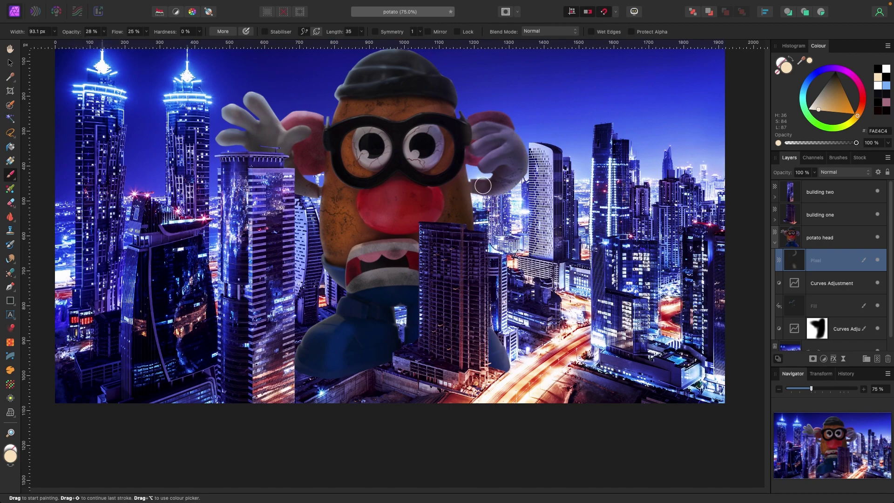
{"action": "key", "text": "2"}
{"action": "key", "text": "bracketleft"}
{"action": "scroll", "coordinate": [400, 219], "scroll_direction": "down", "scroll_amount": 1}
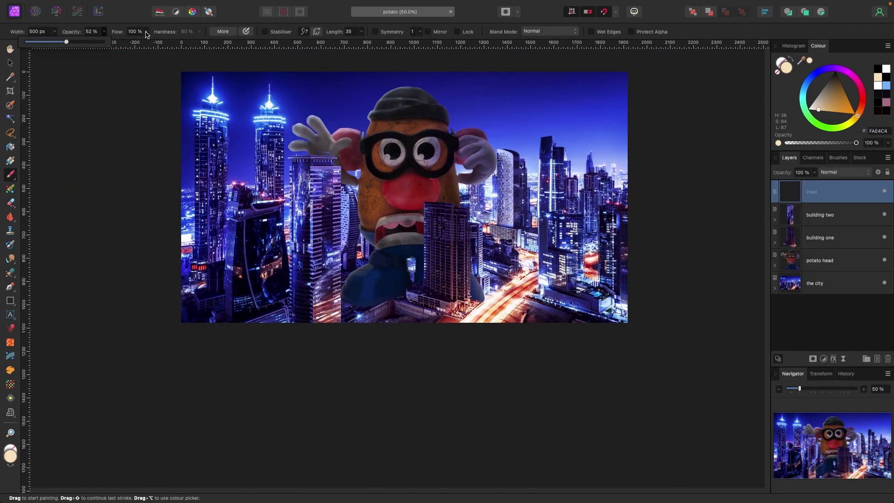
Step: Paint cream fog over the lower-right city with a 500 px brush at 43% opacity and 29% flow, naming the layer "fog light right"
{"action": "left_click_drag", "start_coordinate": [103, 31], "coordinate": [89, 44]}
{"action": "left_click_drag", "start_coordinate": [146, 31], "coordinate": [135, 45]}
{"action": "mouse_move", "coordinate": [471, 311]}
{"action": "left_mouse_down"}
{"action": "mouse_move", "coordinate": [618, 309]}
{"action": "mouse_move", "coordinate": [543, 315]}
{"action": "mouse_move", "coordinate": [591, 265]}
{"action": "mouse_move", "coordinate": [600, 279]}
{"action": "left_mouse_up"}
{"action": "double_click", "coordinate": [826, 192]}
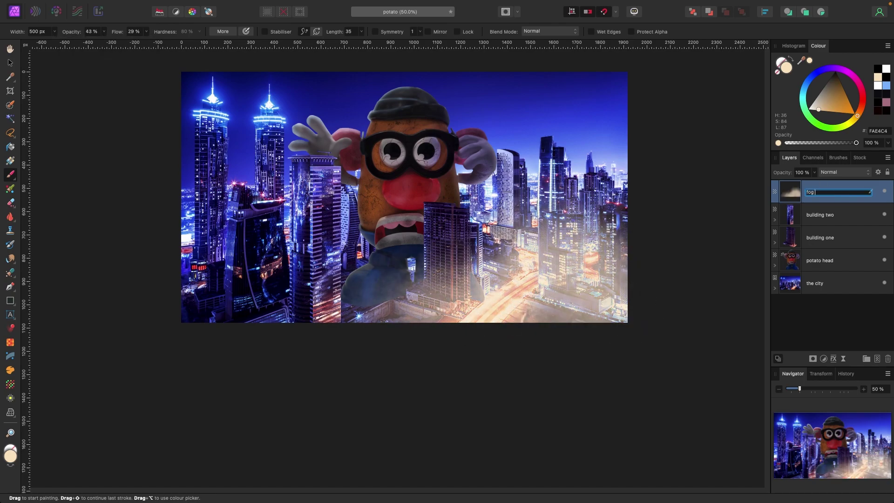
{"action": "key", "text": "Return"}
Step: On a new pixel layer named "fog light left", paint fog over the lower-left city in purple A194E2 sampled from the building
{"action": "key", "text": "super+shift+n"}
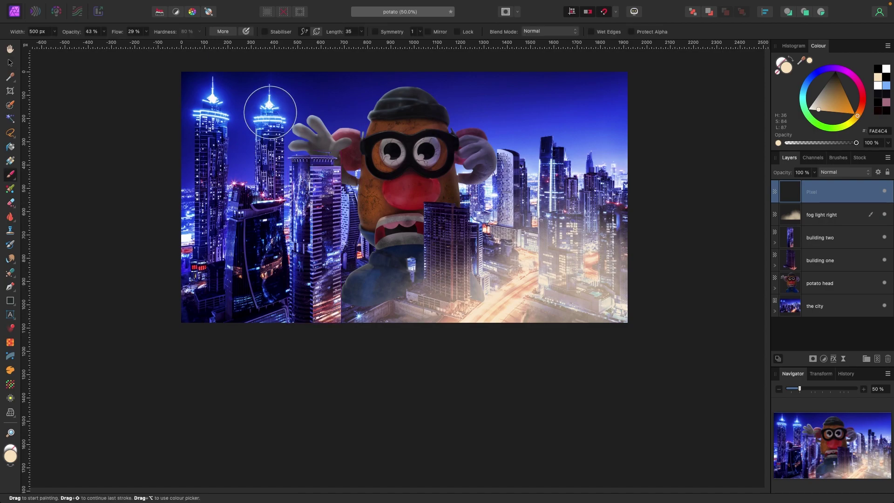
{"action": "left_click", "coordinate": [320, 263], "text": "alt"}
{"action": "mouse_move", "coordinate": [358, 307]}
{"action": "left_mouse_down"}
{"action": "mouse_move", "coordinate": [188, 288]}
{"action": "mouse_move", "coordinate": [306, 332]}
{"action": "mouse_move", "coordinate": [384, 277]}
{"action": "mouse_move", "coordinate": [351, 326]}
{"action": "mouse_move", "coordinate": [423, 345]}
{"action": "left_mouse_up"}
{"action": "double_click", "coordinate": [814, 192]}
{"action": "type", "text": "fog light left"}
{"action": "key", "text": "Return"}
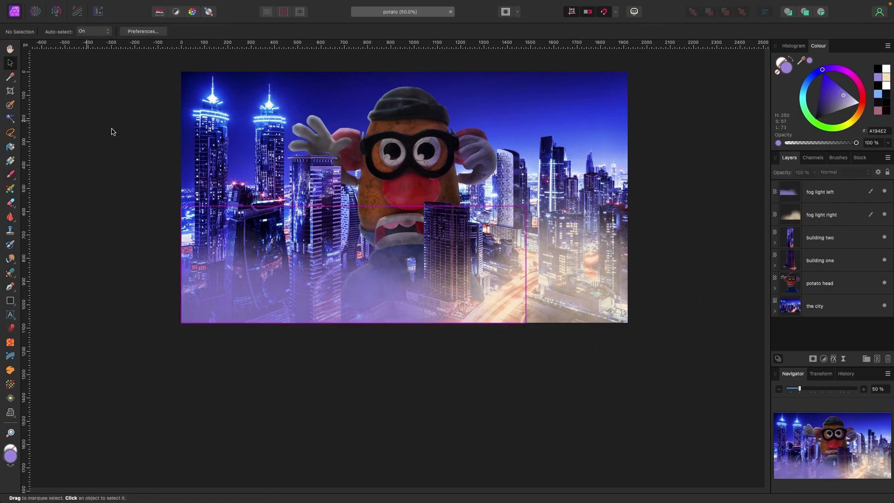
Step: On a new pixel layer named "dark fog middle", paint dark blue 0D0E2D fog across the lower middle of the city with a 437.6 px brush
{"action": "key", "text": "super+shift+n"}
{"action": "left_click", "coordinate": [251, 205], "text": "alt"}
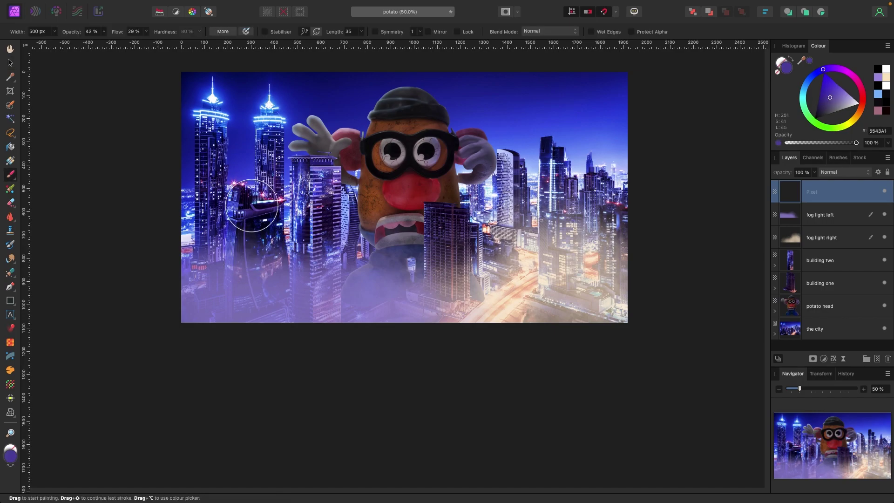
{"action": "left_click", "coordinate": [252, 232], "text": "alt"}
{"action": "key", "text": "bracketright"}
{"action": "key", "text": "bracketright"}
{"action": "key", "text": "bracketright"}
{"action": "key", "text": "bracketright"}
{"action": "key", "text": "bracketright"}
{"action": "key", "text": "bracketright"}
{"action": "mouse_move", "coordinate": [601, 275]}
{"action": "left_mouse_down"}
{"action": "mouse_move", "coordinate": [555, 325]}
{"action": "mouse_move", "coordinate": [384, 334]}
{"action": "mouse_move", "coordinate": [469, 310]}
{"action": "mouse_move", "coordinate": [467, 298]}
{"action": "mouse_move", "coordinate": [306, 308]}
{"action": "mouse_move", "coordinate": [459, 312]}
{"action": "mouse_move", "coordinate": [414, 337]}
{"action": "mouse_move", "coordinate": [354, 260]}
{"action": "mouse_move", "coordinate": [256, 403]}
{"action": "mouse_move", "coordinate": [234, 398]}
{"action": "left_mouse_up"}
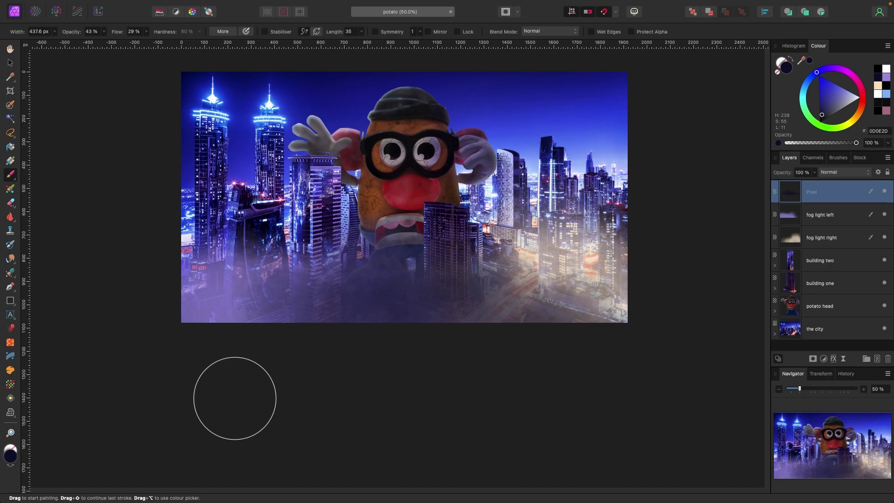
{"action": "left_click", "coordinate": [10, 63]}
{"action": "left_click", "coordinate": [640, 241]}
Step: Add a pixel layer and set up a brush from the 10 Cloud Stroke Brushes set in grey 848484 at 31% opacity and 37% flow
{"action": "key", "text": "super+shift+n"}
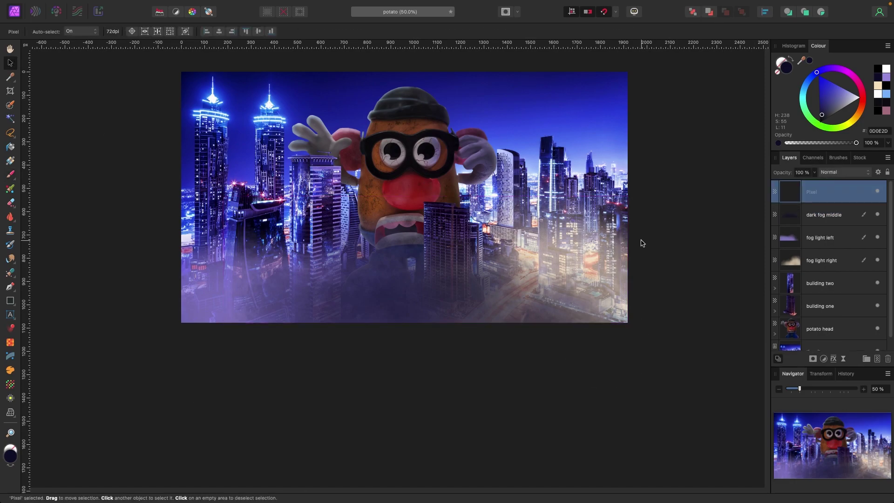
{"action": "key", "text": "b"}
{"action": "left_click", "coordinate": [840, 109]}
{"action": "left_click", "coordinate": [838, 158]}
{"action": "left_click", "coordinate": [837, 335]}
{"action": "left_click_drag", "start_coordinate": [104, 32], "coordinate": [52, 43]}
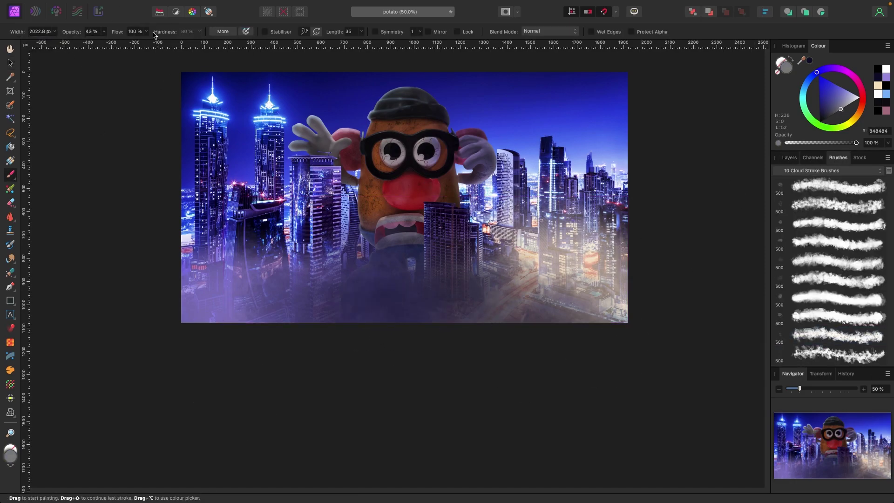
{"action": "left_click_drag", "start_coordinate": [146, 32], "coordinate": [99, 43]}
Step: Paint grey cloud fog along the lower city and the character's base with a cloud brush of about 450 px
{"action": "key", "text": "bracketright"}
{"action": "key", "text": "bracketleft"}
{"action": "mouse_move", "coordinate": [479, 321]}
{"action": "left_mouse_down"}
{"action": "mouse_move", "coordinate": [557, 313]}
{"action": "mouse_move", "coordinate": [364, 320]}
{"action": "left_mouse_up"}
{"action": "key", "text": "bracketright"}
{"action": "key", "text": "bracketleft"}
{"action": "key", "text": "bracketleft"}
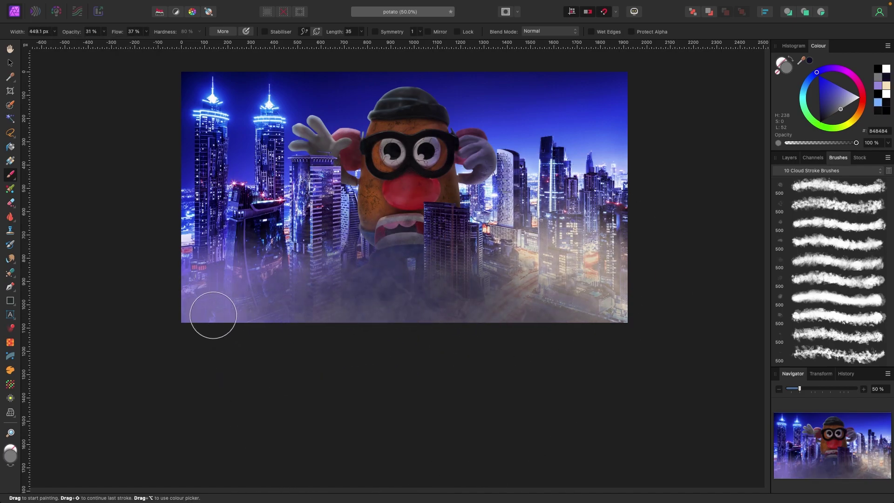
{"action": "key", "text": "bracketright"}
{"action": "key", "text": "bracketleft"}
{"action": "scroll", "coordinate": [357, 256], "scroll_direction": "right", "scroll_amount": 1}
{"action": "left_click_drag", "start_coordinate": [357, 256], "coordinate": [424, 273]}
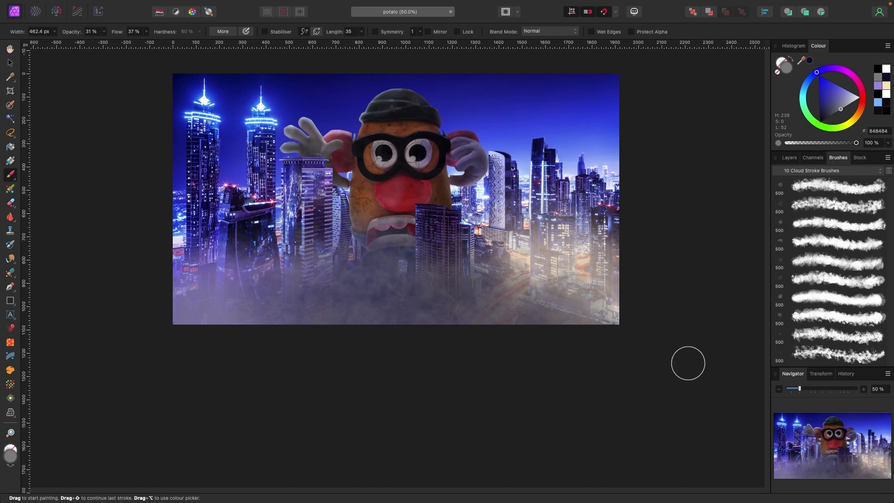
Step: Rename the grey cloud layer as "white fog middle"
{"action": "key", "text": "v"}
{"action": "left_click", "coordinate": [688, 363]}
{"action": "scroll", "coordinate": [302, 209], "scroll_direction": "up", "scroll_amount": 1}
{"action": "left_click", "coordinate": [789, 157]}
{"action": "left_click", "coordinate": [824, 191]}
Step: Duplicate the "fog light left" and "fog light right" layers, blend the right copy as Lighter Colour and lower its opacity
{"action": "left_click", "coordinate": [820, 238]}
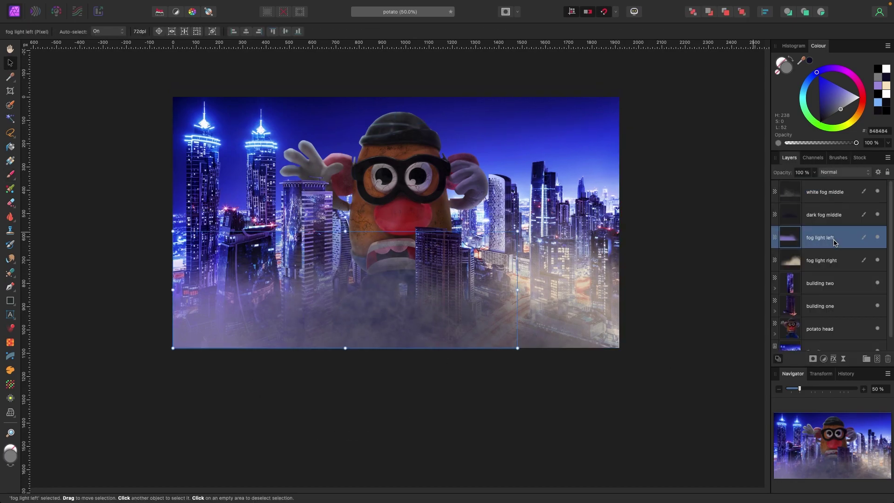
{"action": "left_click", "coordinate": [830, 281]}
{"action": "key", "text": "super+j"}
{"action": "left_click", "coordinate": [843, 172]}
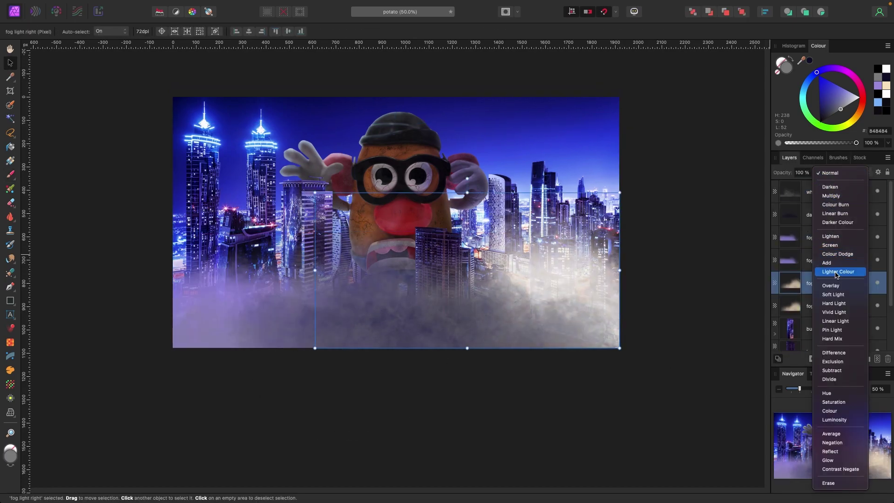
{"action": "left_click", "coordinate": [837, 274]}
{"action": "left_click", "coordinate": [814, 172]}
{"action": "left_click_drag", "start_coordinate": [815, 183], "coordinate": [736, 188]}
Step: Set the "fog light left" copy to the Lighter Colour blend mode and lower its opacity
{"action": "left_click", "coordinate": [826, 239]}
{"action": "left_click", "coordinate": [844, 172]}
{"action": "left_click", "coordinate": [837, 272]}
{"action": "left_click", "coordinate": [814, 173]}
{"action": "left_click", "coordinate": [219, 185]}
{"action": "scroll", "coordinate": [127, 183], "scroll_direction": "up", "scroll_amount": 1}
{"action": "left_click", "coordinate": [127, 183]}
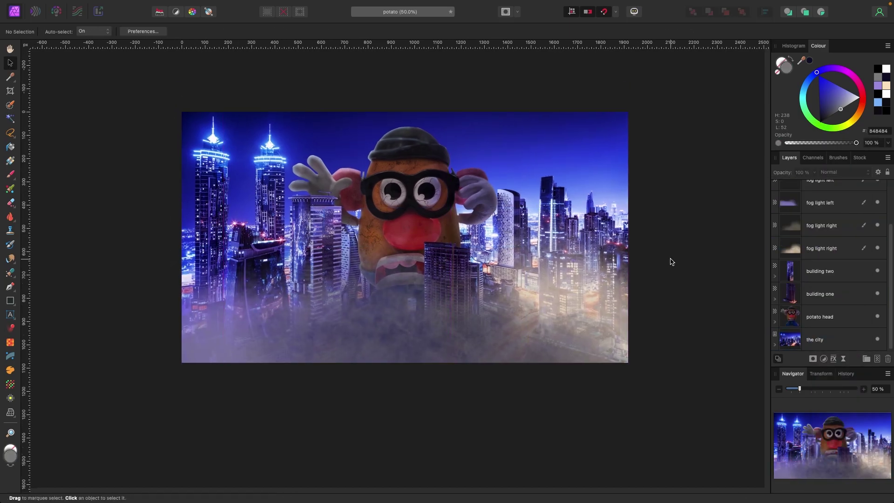
Step: Add a pixel layer at the top of the stack and load the "80 Smoke Brushes by xresch" brush set
{"action": "scroll", "coordinate": [661, 236], "scroll_direction": "right", "scroll_amount": 1}
{"action": "scroll", "coordinate": [661, 236], "scroll_direction": "up", "scroll_amount": 1}
{"action": "scroll", "coordinate": [861, 303], "scroll_direction": "up", "scroll_amount": 3}
{"action": "left_click", "coordinate": [877, 358]}
{"action": "key", "text": "b"}
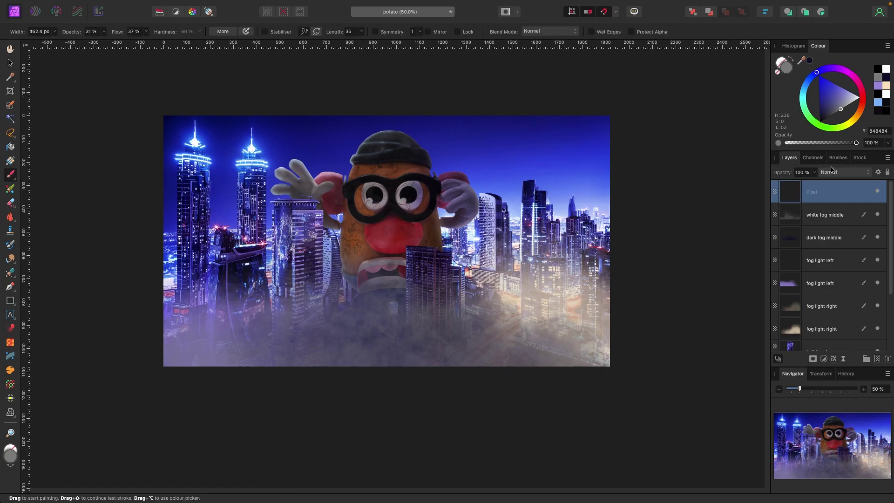
{"action": "left_click", "coordinate": [837, 158]}
{"action": "left_click", "coordinate": [832, 170]}
{"action": "left_click", "coordinate": [833, 189]}
{"action": "scroll", "coordinate": [859, 284], "scroll_direction": "down", "scroll_amount": 5}
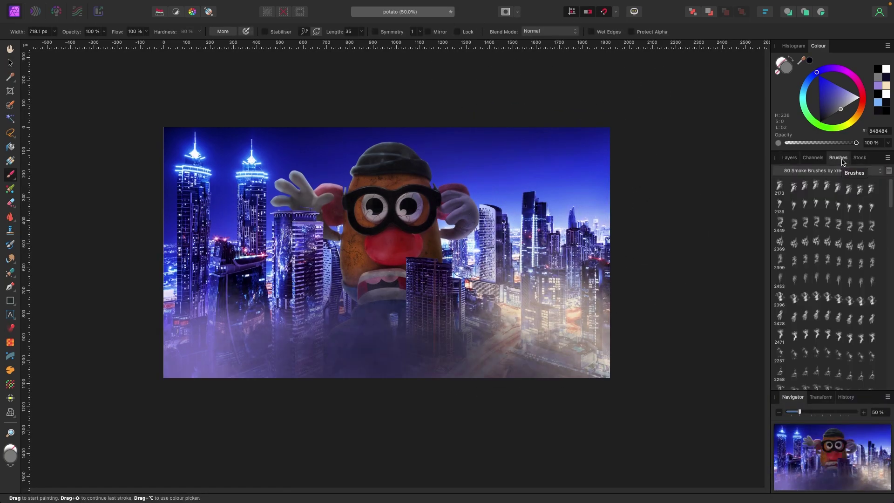
Step: On a new pixel layer named "smoke" at 25% opacity, stamp dark 0F0F19 smoke above the towers on the city's right side
{"action": "left_click", "coordinate": [790, 158]}
{"action": "left_click", "coordinate": [877, 382]}
{"action": "left_click", "coordinate": [553, 200]}
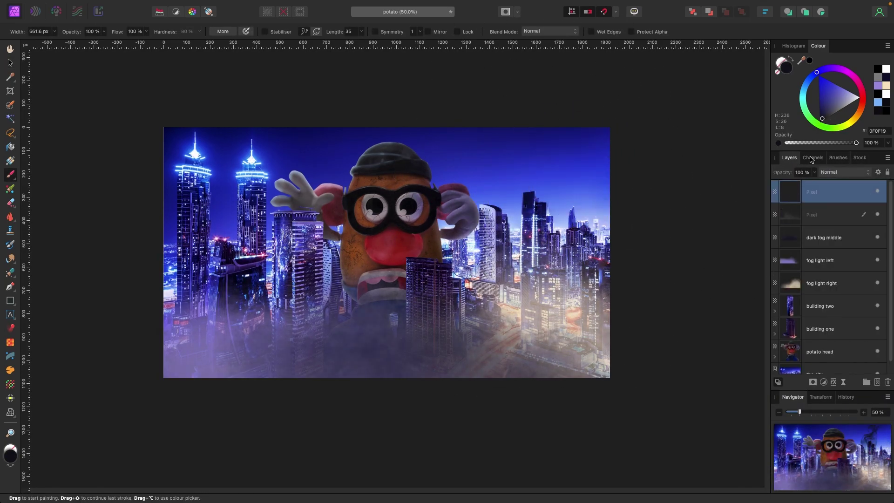
{"action": "left_click", "coordinate": [814, 172]}
{"action": "left_click_drag", "start_coordinate": [815, 182], "coordinate": [755, 182]}
{"action": "key", "text": "super+equal"}
{"action": "scroll", "coordinate": [554, 186], "scroll_direction": "up", "scroll_amount": 2}
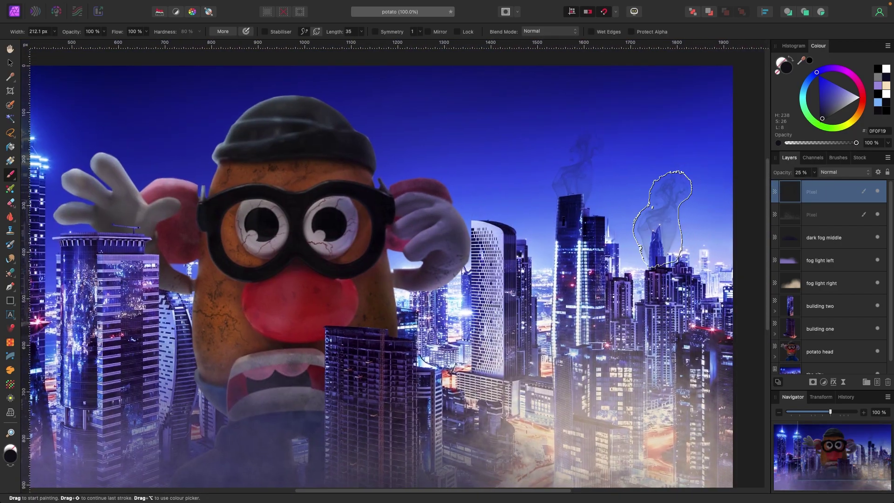
{"action": "double_click", "coordinate": [833, 192]}
{"action": "type", "text": "s"}
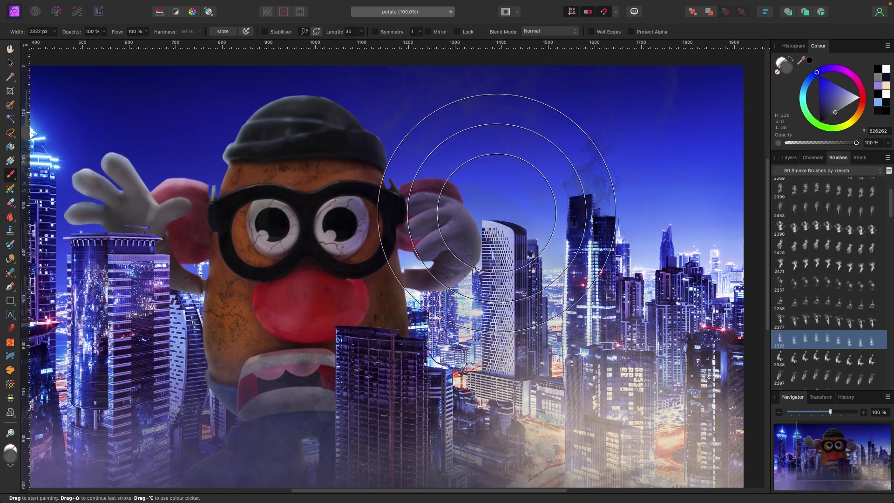
Step: Stamp more smoke in grey 626262 over the skyline to the right of the character with another smoke brush
{"action": "left_click", "coordinate": [496, 186]}
{"action": "scroll", "coordinate": [718, 140], "scroll_direction": "up", "scroll_amount": 2}
{"action": "key", "text": "super+minus"}
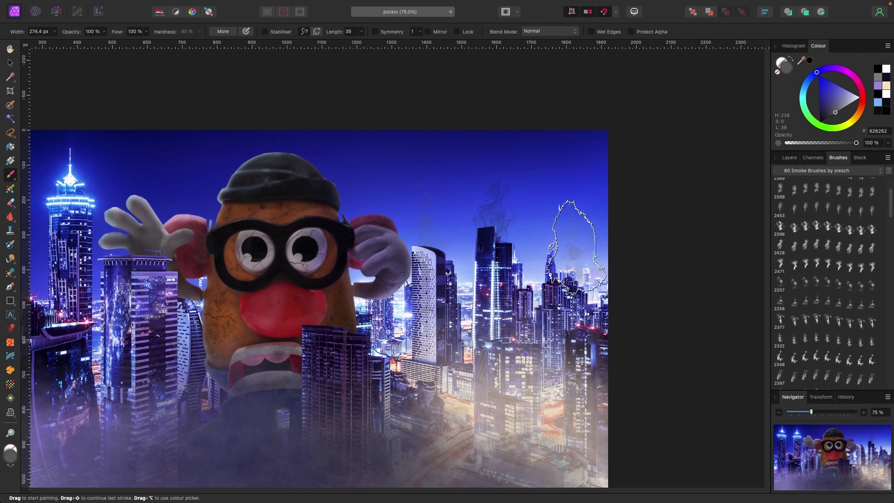
Step: On a new pixel layer named "smoke 2" at 32% opacity, stamp near-black 000010 smoke along the city's right edge with a 634.8 px brush
{"action": "left_click_drag", "start_coordinate": [834, 122], "coordinate": [820, 120]}
{"action": "left_click", "coordinate": [814, 172]}
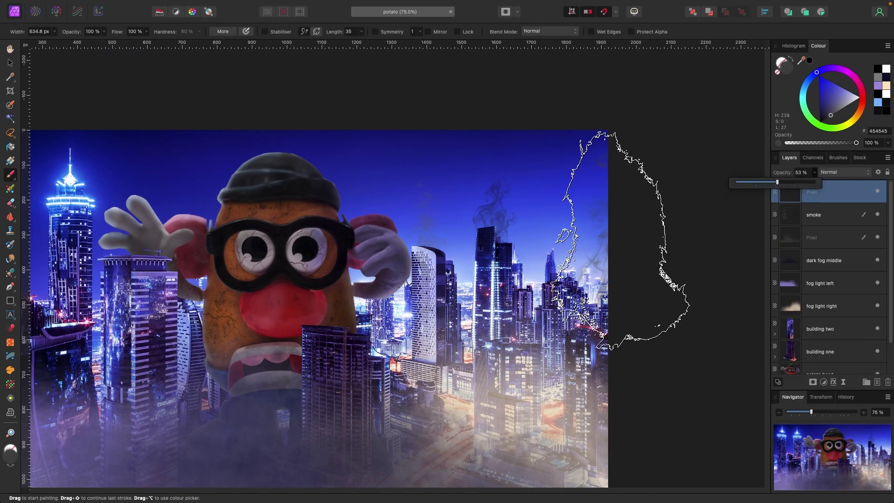
{"action": "left_click", "coordinate": [814, 172]}
{"action": "left_click_drag", "start_coordinate": [814, 181], "coordinate": [844, 181]}
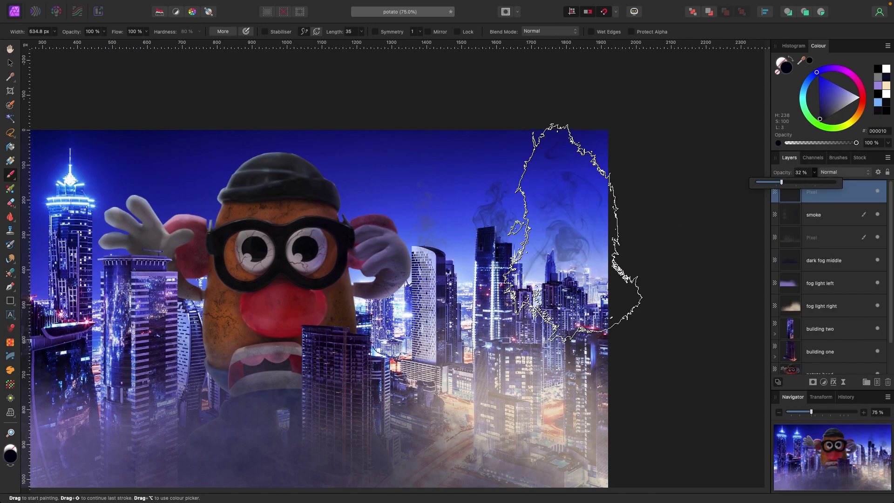
{"action": "scroll", "coordinate": [724, 225], "scroll_direction": "left", "scroll_amount": 2}
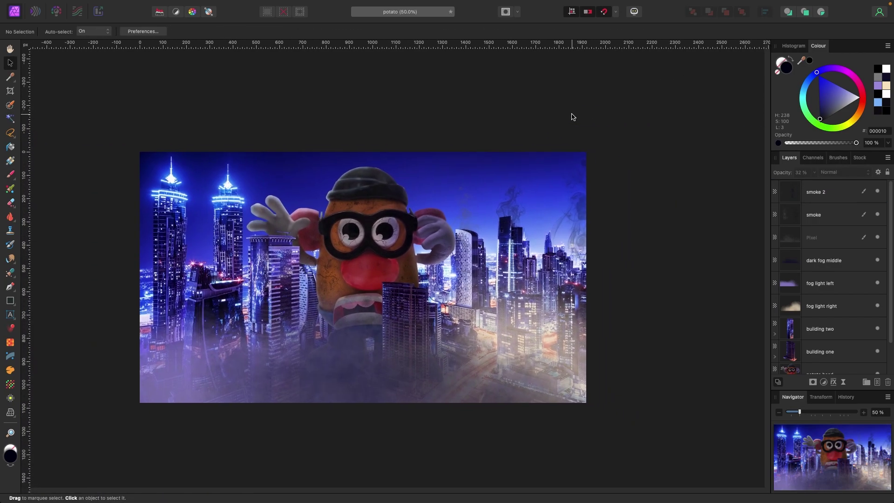
Step: Place a light blue, Gaussian-blurred ellipse behind the potato head and resize it to glow around the character
{"action": "key", "text": "super+shift+n"}
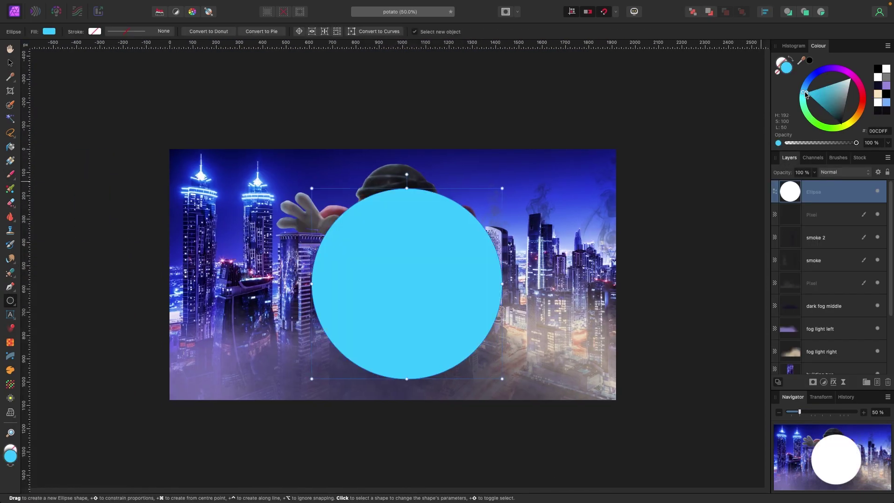
{"action": "left_click", "coordinate": [262, 182]}
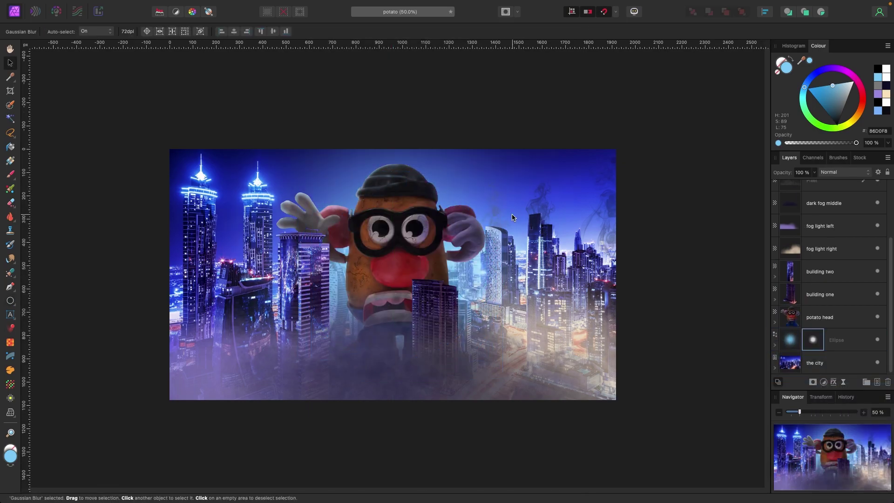
{"action": "left_click", "coordinate": [512, 215]}
{"action": "left_click_drag", "start_coordinate": [512, 140], "coordinate": [448, 195]}
{"action": "left_click_drag", "start_coordinate": [298, 260], "coordinate": [353, 258]}
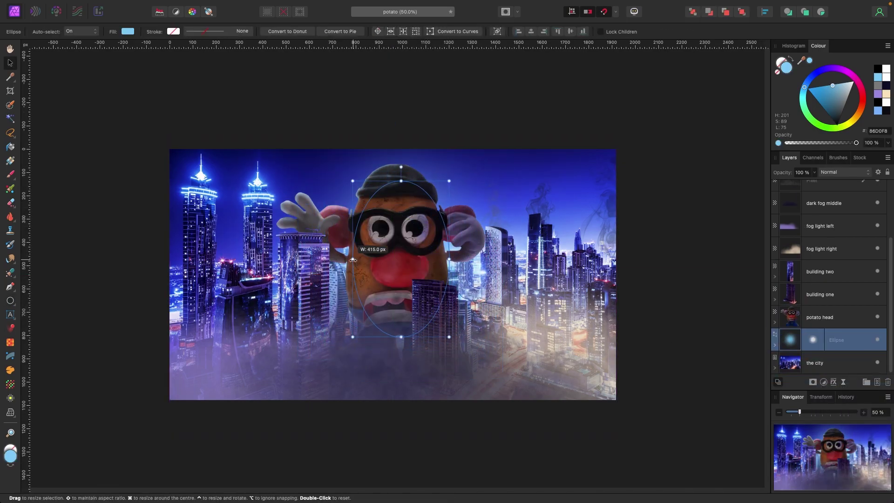
{"action": "left_click_drag", "start_coordinate": [431, 210], "coordinate": [431, 192]}
Step: Lower the blurred glow ellipse's layer opacity to 45%
{"action": "left_click_drag", "start_coordinate": [813, 183], "coordinate": [770, 183]}
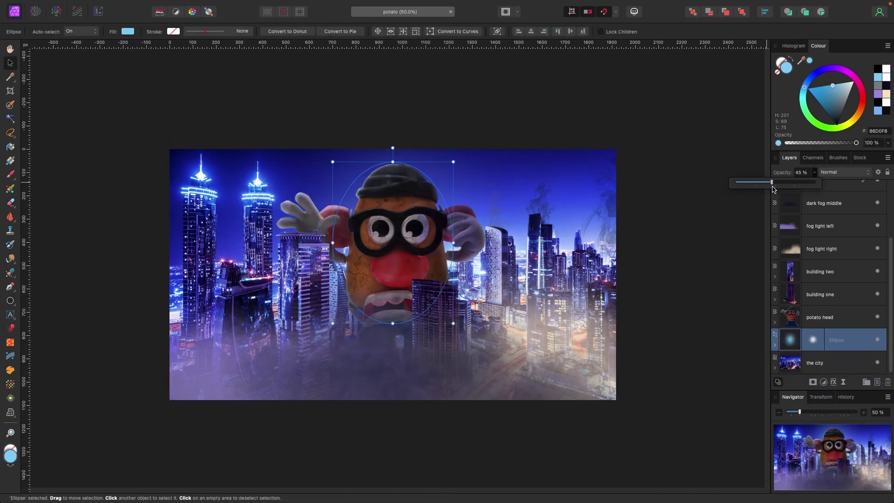
{"action": "left_click", "coordinate": [694, 196]}
{"action": "scroll", "coordinate": [425, 190], "scroll_direction": "down", "scroll_amount": 2}
{"action": "scroll", "coordinate": [425, 190], "scroll_direction": "up", "scroll_amount": 1}
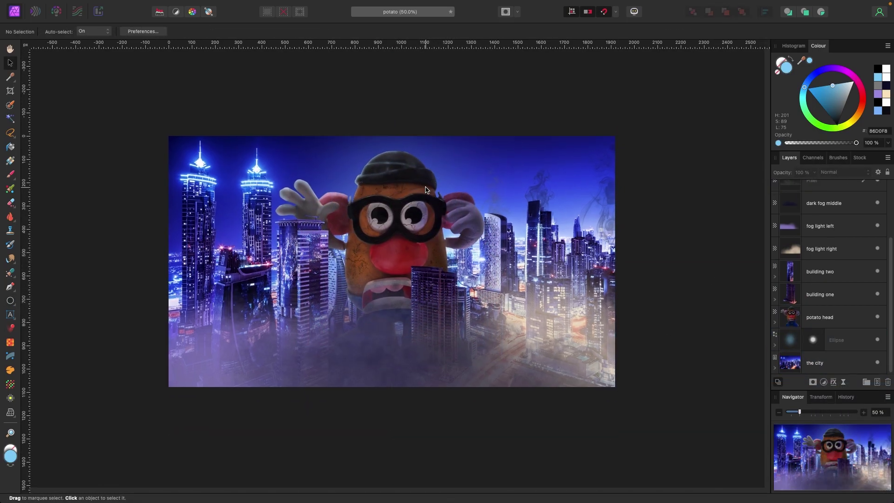
Step: Select the top pixel layer and choose a 1000 px brush from the "Grain Shader Brushes - by True Grit" set
{"action": "scroll", "coordinate": [425, 190], "scroll_direction": "down", "scroll_amount": 1}
{"action": "scroll", "coordinate": [832, 205], "scroll_direction": "up", "scroll_amount": 5}
{"action": "left_click", "coordinate": [832, 198]}
{"action": "key", "text": "b"}
{"action": "left_click", "coordinate": [837, 158]}
{"action": "left_click", "coordinate": [830, 171]}
{"action": "left_click", "coordinate": [831, 403]}
{"action": "scroll", "coordinate": [833, 326], "scroll_direction": "down", "scroll_amount": 10}
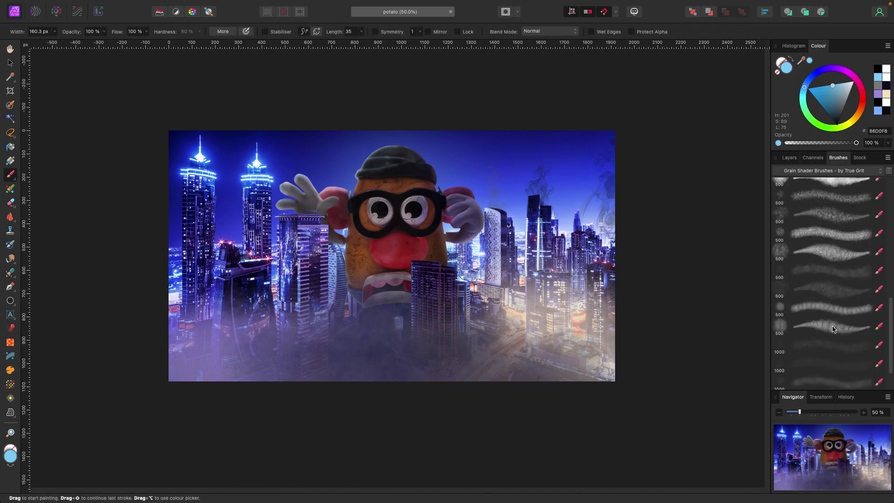
{"action": "left_click", "coordinate": [832, 344]}
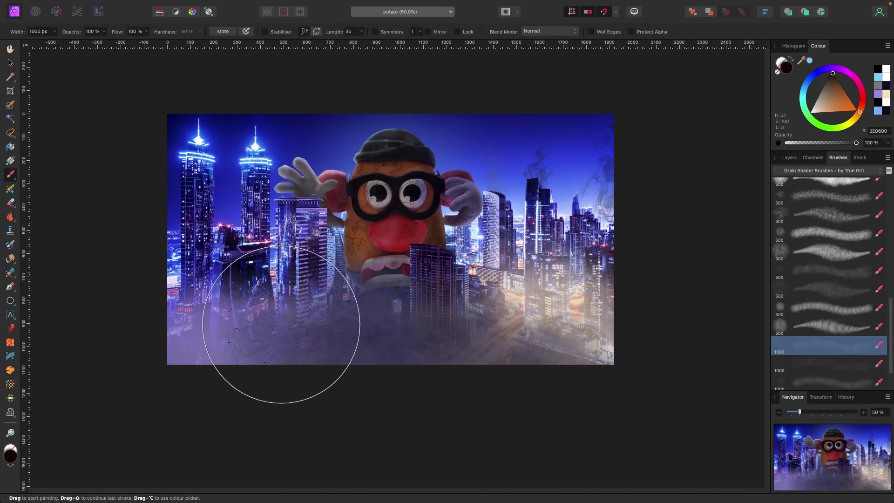
Step: Paint dark 0E0600 particles over the fog around the character's base with a 586.8 px brush, naming the layer "kicking up stuff 1"
{"action": "key", "text": "bracketleft"}
{"action": "key", "text": "bracketleft"}
{"action": "key", "text": "bracketleft"}
{"action": "key", "text": "bracketleft"}
{"action": "key", "text": "bracketleft"}
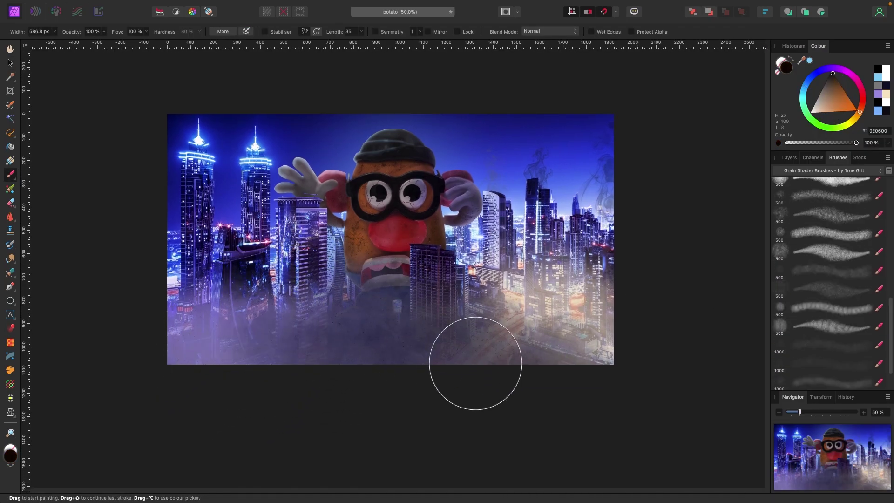
{"action": "left_click", "coordinate": [789, 158]}
{"action": "double_click", "coordinate": [812, 192]}
{"action": "type", "text": "dark particles"}
{"action": "left_click", "coordinate": [10, 62]}
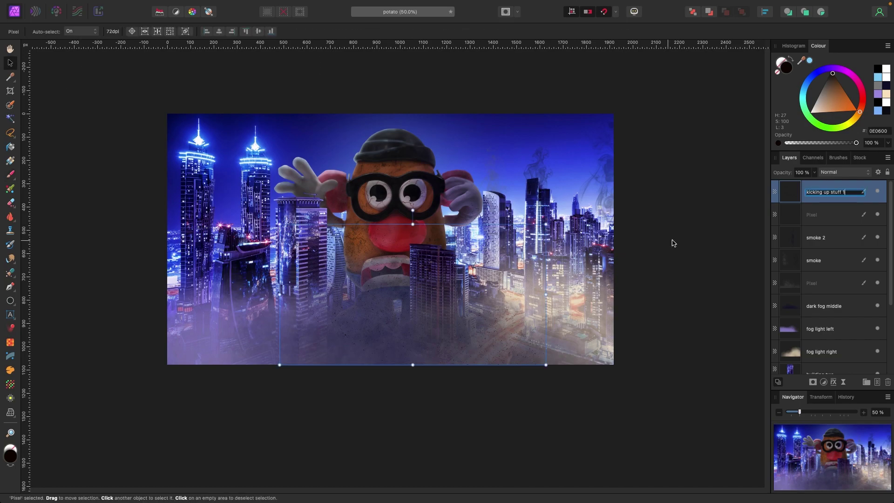
{"action": "left_click", "coordinate": [672, 242]}
Step: Place a pixel layer directly behind the potato head and paint black particles around the character with a 796.5 px brush
{"action": "left_click_drag", "start_coordinate": [810, 214], "coordinate": [808, 328]}
{"action": "scroll", "coordinate": [808, 321], "scroll_direction": "down", "scroll_amount": 1}
{"action": "key", "text": "b"}
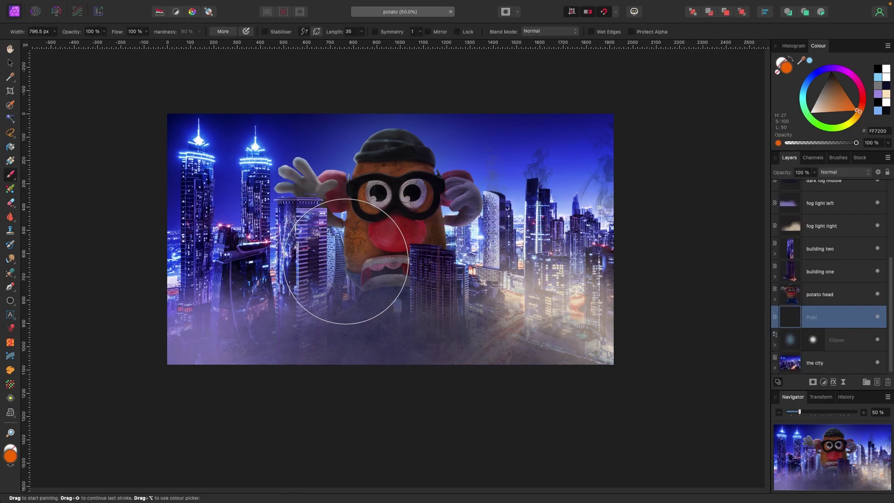
{"action": "left_click", "coordinate": [837, 157]}
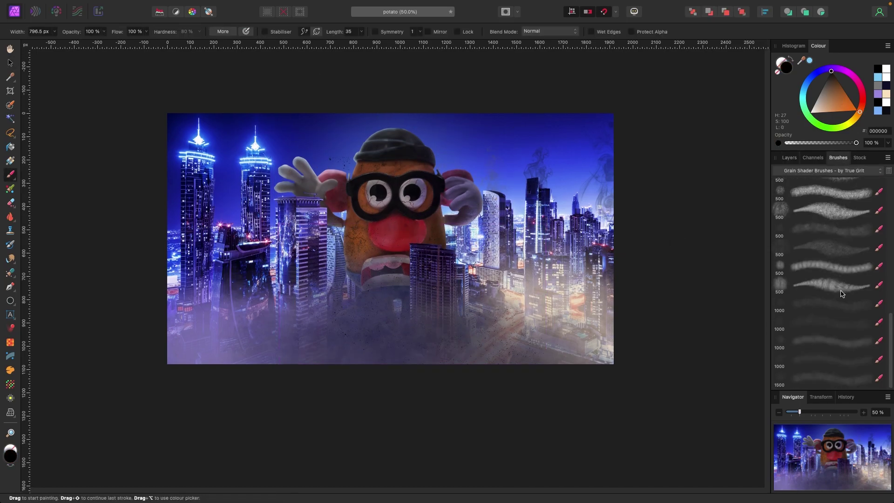
{"action": "left_click", "coordinate": [773, 217]}
{"action": "scroll", "coordinate": [775, 217], "scroll_direction": "down", "scroll_amount": 1}
Step: Choose a brush from the "Subtle Grain Brushes by RetroSupply" set and size it to 1402.9 px for the particles behind the character
{"action": "left_click", "coordinate": [830, 171]}
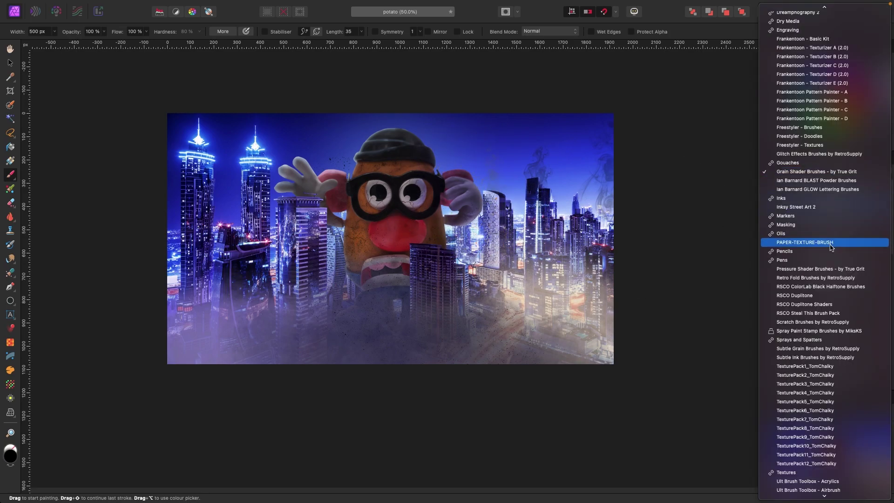
{"action": "left_click", "coordinate": [831, 347]}
{"action": "left_click", "coordinate": [831, 224]}
{"action": "key", "text": "bracketright"}
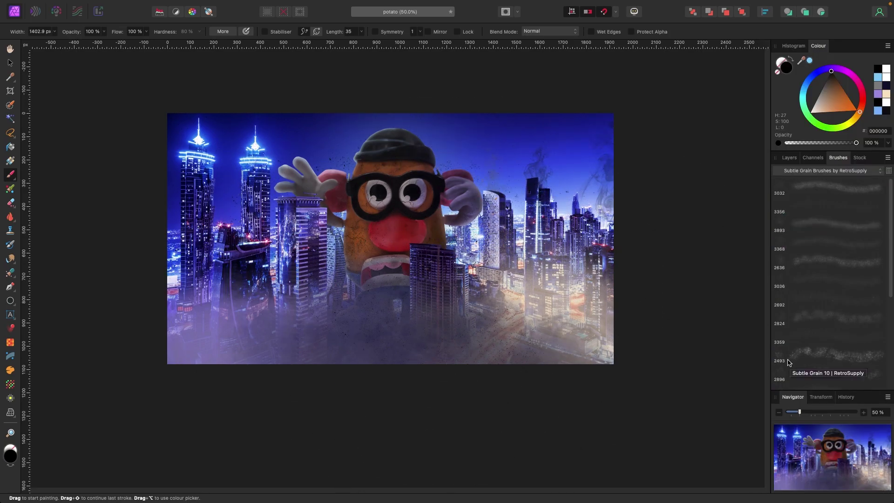
{"action": "left_click", "coordinate": [11, 63]}
{"action": "scroll", "coordinate": [116, 138], "scroll_direction": "left", "scroll_amount": 1}
{"action": "left_click", "coordinate": [120, 139]}
{"action": "scroll", "coordinate": [120, 140], "scroll_direction": "right", "scroll_amount": 1}
{"action": "left_click", "coordinate": [788, 157]}
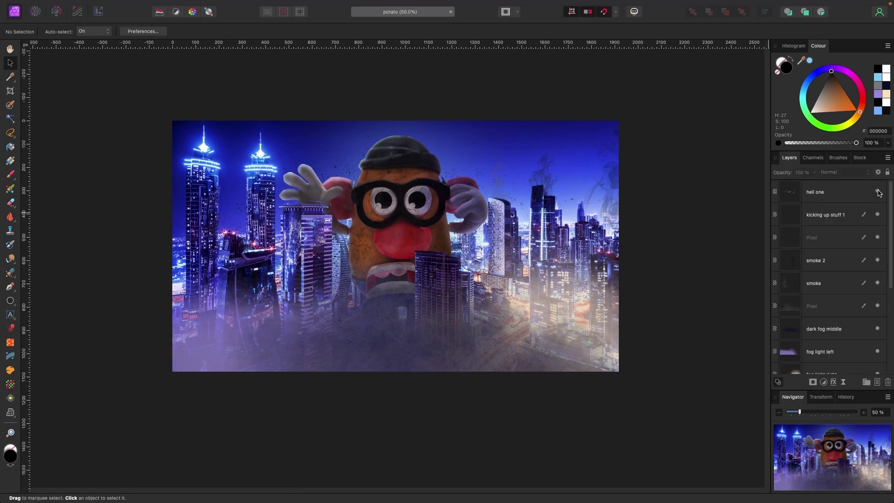
Step: Show the helicopter layer and position the helicopter in the sky to the right of the character
{"action": "left_click", "coordinate": [876, 191]}
{"action": "left_click_drag", "start_coordinate": [516, 158], "coordinate": [511, 156]}
{"action": "left_click_drag", "start_coordinate": [579, 198], "coordinate": [563, 168]}
Step: Darken the helicopter with a Curves adjustment, pulling the master curve down to X 0.72, Y 0.597
{"action": "left_click", "coordinate": [823, 381]}
{"action": "left_click", "coordinate": [775, 434]}
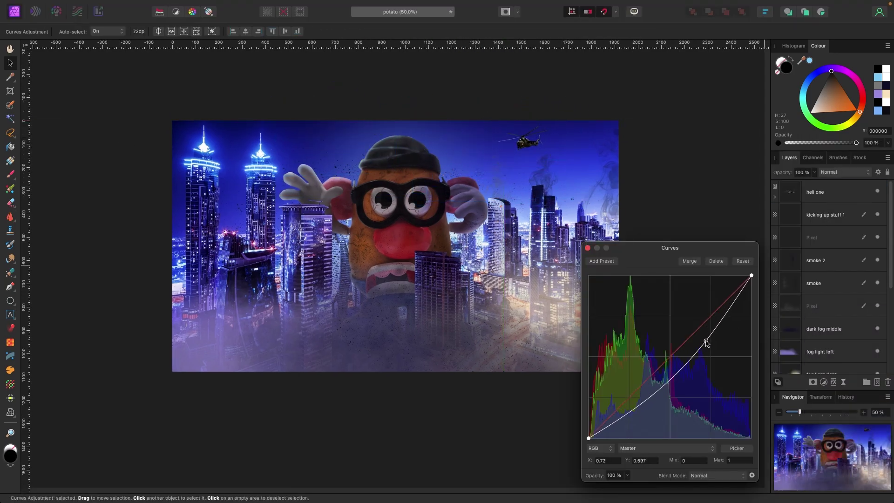
{"action": "left_click", "coordinate": [587, 247]}
Step: Try a Colour Balance adjustment on the helicopter with midtones Yellow/Blue at 37%, and delete it
{"action": "left_click", "coordinate": [828, 191]}
{"action": "left_click", "coordinate": [823, 381]}
{"action": "scroll", "coordinate": [839, 408], "scroll_direction": "down", "scroll_amount": 5}
{"action": "left_click", "coordinate": [838, 419]}
{"action": "left_click_drag", "start_coordinate": [826, 193], "coordinate": [826, 214]}
{"action": "left_click_drag", "start_coordinate": [651, 355], "coordinate": [661, 297]}
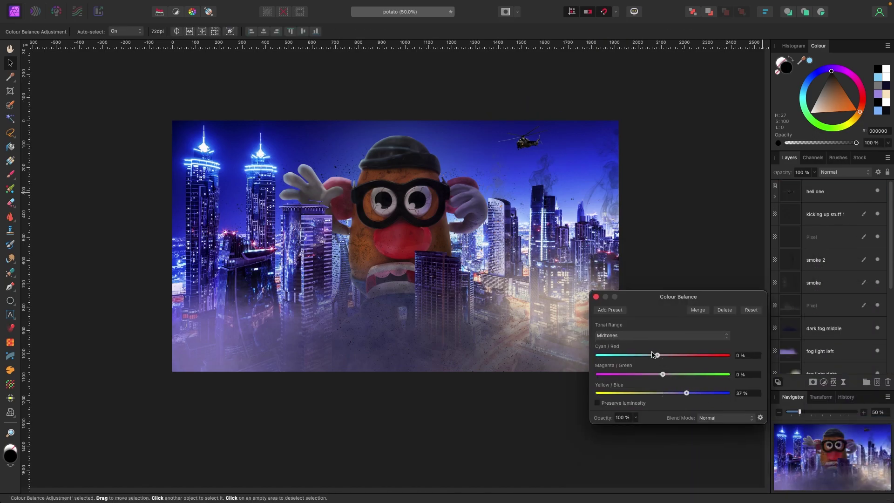
{"action": "left_click", "coordinate": [637, 335]}
{"action": "left_click", "coordinate": [639, 325]}
{"action": "left_click", "coordinate": [725, 310]}
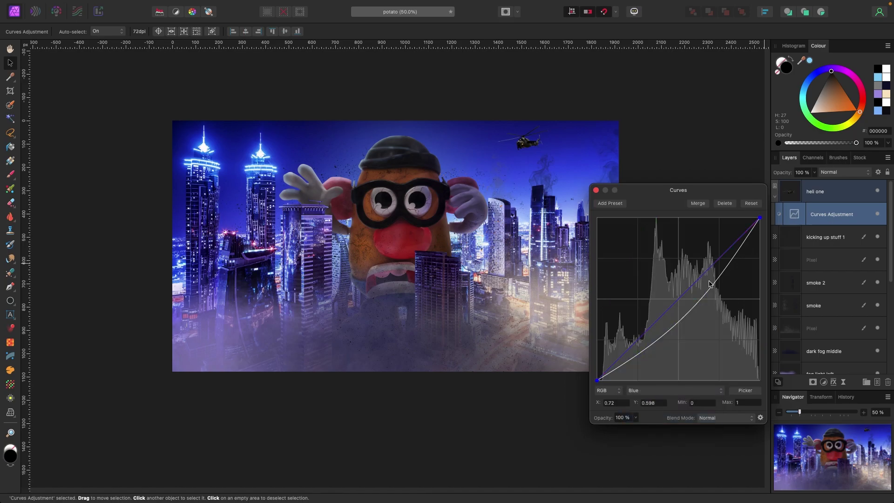
Step: Raise the Blue curve of the helicopter's Curves adjustment, set the Master point to X 0.801, Y 0.641, and move the helicopter further right
{"action": "left_click", "coordinate": [661, 390]}
{"action": "left_click", "coordinate": [660, 380]}
{"action": "left_click_drag", "start_coordinate": [700, 277], "coordinate": [724, 278]}
{"action": "left_click", "coordinate": [667, 390]}
{"action": "left_click", "coordinate": [666, 372]}
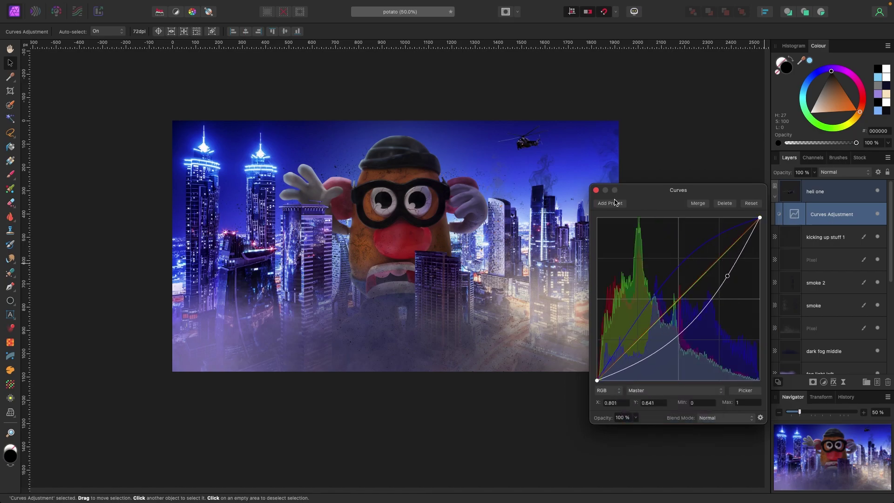
{"action": "left_click", "coordinate": [596, 190]}
{"action": "left_click", "coordinate": [552, 145]}
{"action": "key", "text": "super+d"}
Step: Draw a triangular searchlight beam from the helicopter to the character's hat with the Pen tool and fill it with yellow FFEC1B
{"action": "key", "text": "p"}
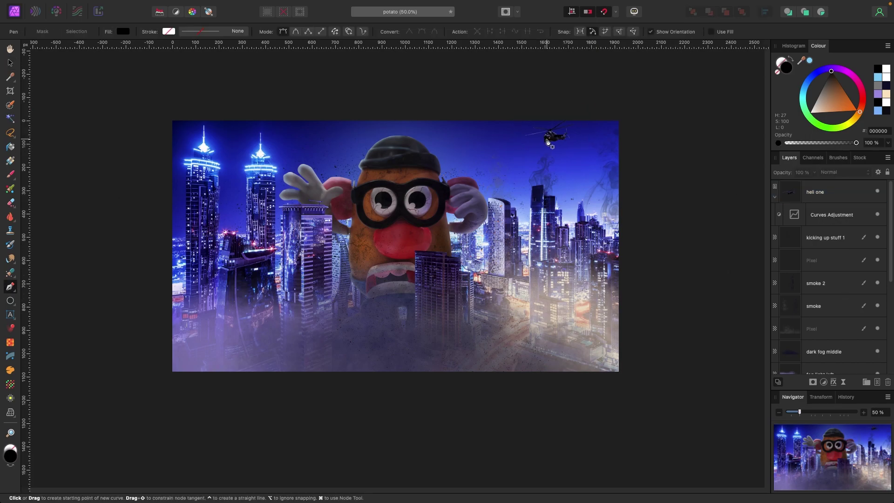
{"action": "left_click", "coordinate": [426, 156]}
{"action": "left_click", "coordinate": [440, 186]}
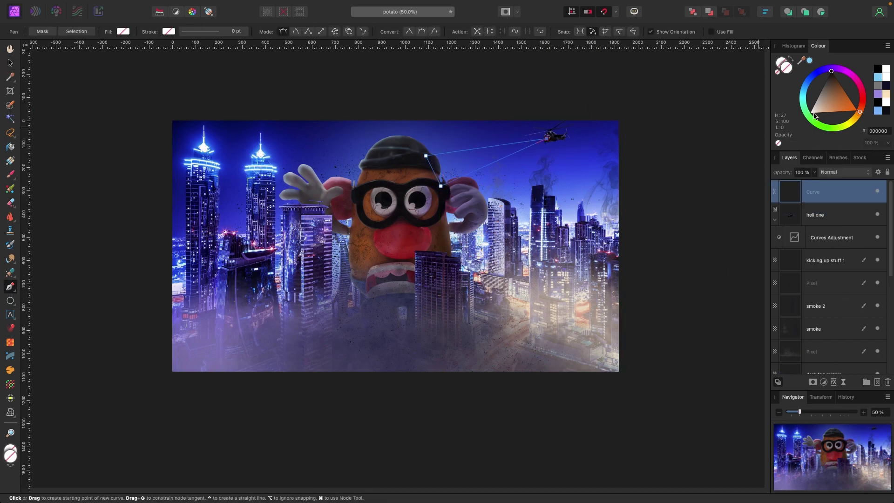
{"action": "left_click", "coordinate": [852, 111]}
{"action": "left_click_drag", "start_coordinate": [859, 112], "coordinate": [850, 122]}
{"action": "key", "text": "v"}
Step: Set the beam's blend mode to Soft Light and soften its edges with a blur layer effect
{"action": "left_click", "coordinate": [842, 173]}
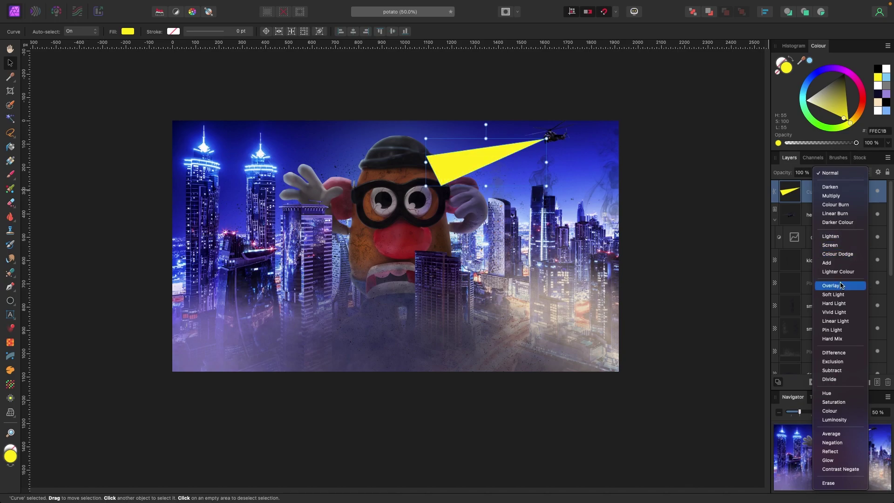
{"action": "left_click", "coordinate": [839, 295]}
{"action": "left_click", "coordinate": [833, 382]}
{"action": "left_click_drag", "start_coordinate": [414, 176], "coordinate": [500, 204]}
{"action": "left_click", "coordinate": [492, 344]}
{"action": "left_click_drag", "start_coordinate": [600, 224], "coordinate": [660, 224]}
{"action": "left_click", "coordinate": [469, 204]}
{"action": "left_click", "coordinate": [520, 172]}
{"action": "left_click", "coordinate": [445, 164]}
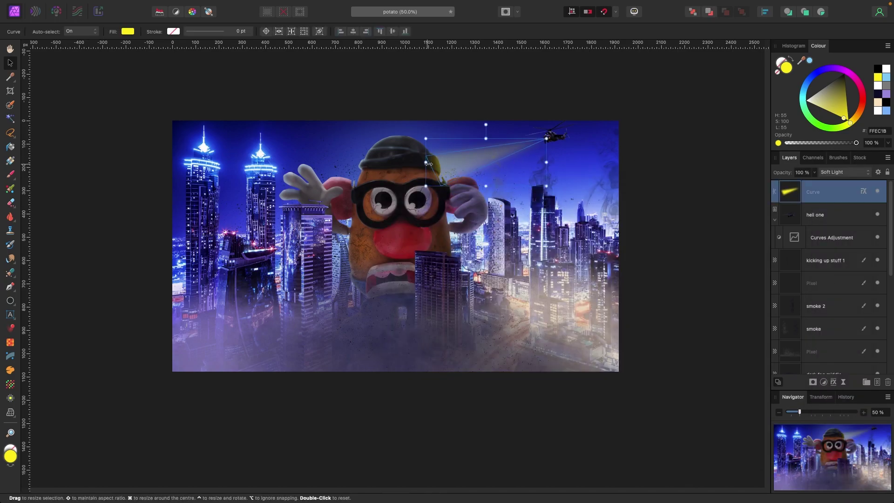
Step: Add a mask to the searchlight beam layer
{"action": "left_click_drag", "start_coordinate": [475, 165], "coordinate": [481, 166]}
{"action": "scroll", "coordinate": [477, 166], "scroll_direction": "up", "scroll_amount": 3}
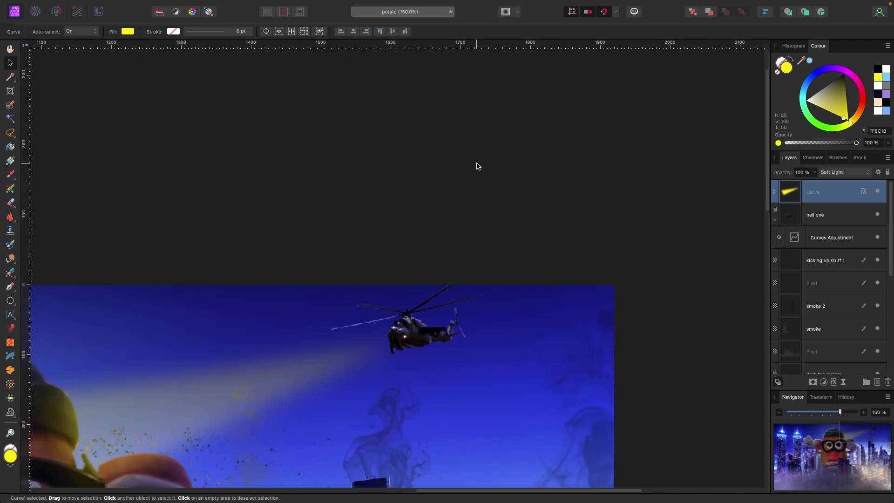
{"action": "scroll", "coordinate": [477, 165], "scroll_direction": "down", "scroll_amount": 2}
{"action": "left_click", "coordinate": [401, 299]}
{"action": "scroll", "coordinate": [379, 223], "scroll_direction": "left", "scroll_amount": 3}
{"action": "scroll", "coordinate": [471, 221], "scroll_direction": "down", "scroll_amount": 2}
{"action": "left_click", "coordinate": [812, 382]}
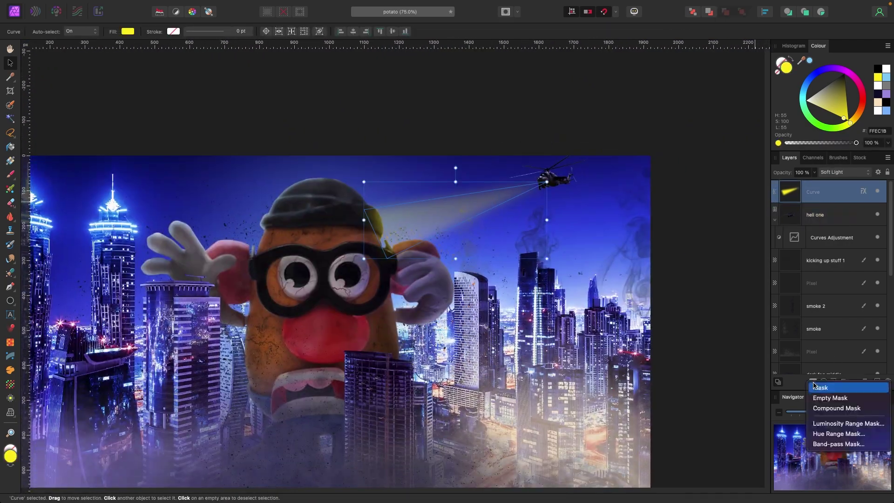
{"action": "left_click", "coordinate": [819, 387]}
Step: Fade the beam towards the character by painting its mask black with a soft Basic brush at 53% opacity and 25% flow
{"action": "key", "text": "b"}
{"action": "left_click", "coordinate": [839, 160]}
{"action": "left_click", "coordinate": [840, 170]}
{"action": "left_click", "coordinate": [839, 216]}
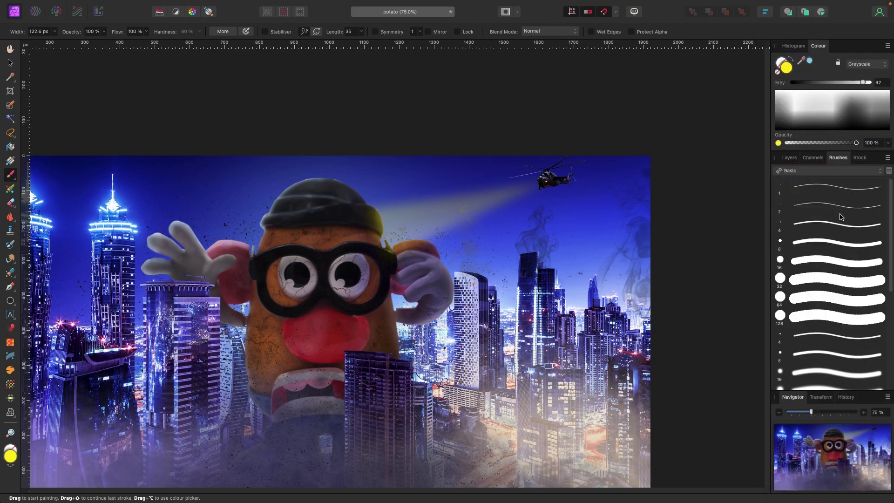
{"action": "scroll", "coordinate": [839, 216], "scroll_direction": "down", "scroll_amount": 5}
{"action": "left_click", "coordinate": [836, 324]}
{"action": "key", "text": "bracketright"}
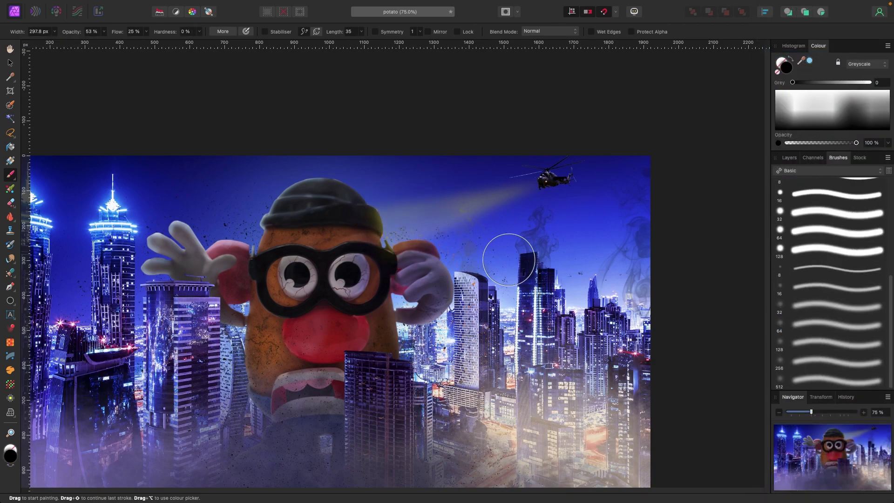
{"action": "key", "text": "super+minus"}
{"action": "key", "text": "super+plus"}
Step: Lower the beam layer's opacity to 76% and deselect it
{"action": "key", "text": "v"}
{"action": "left_click", "coordinate": [789, 157]}
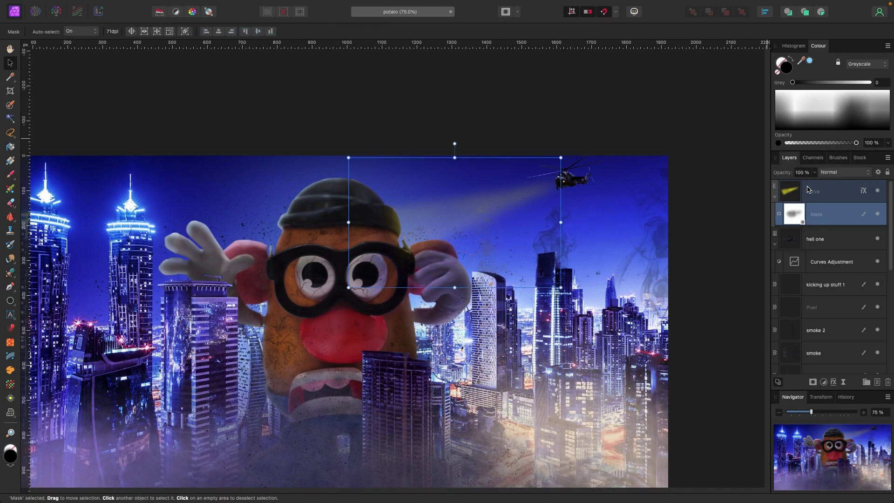
{"action": "left_click", "coordinate": [812, 191]}
{"action": "left_click_drag", "start_coordinate": [814, 172], "coordinate": [793, 183]}
{"action": "left_click", "coordinate": [586, 108]}
Step: Duplicate the helicopter into the sky left of the character, flip the copy horizontally and shrink it
{"action": "key", "text": "super+minus"}
{"action": "scroll", "coordinate": [586, 108], "scroll_direction": "left", "scroll_amount": 1}
{"action": "scroll", "coordinate": [586, 108], "scroll_direction": "left", "scroll_amount": 1}
{"action": "left_click", "coordinate": [566, 200]}
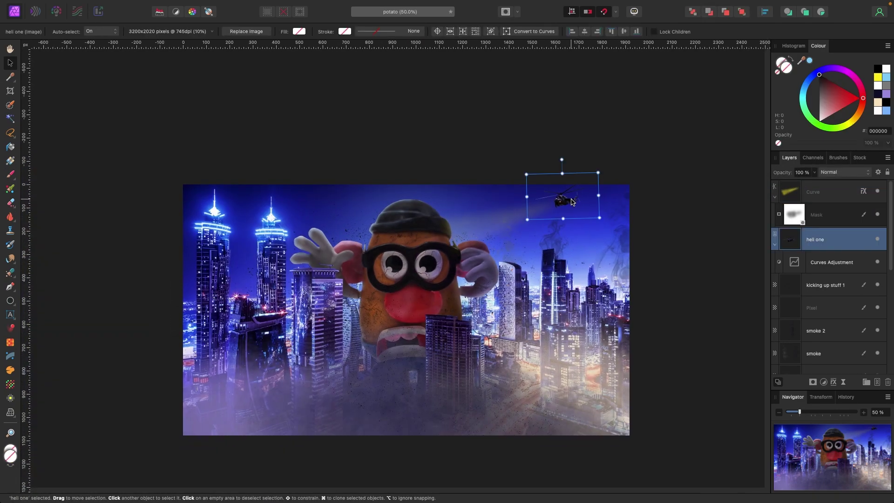
{"action": "right_click", "coordinate": [349, 203]}
{"action": "left_click_drag", "start_coordinate": [567, 200], "coordinate": [349, 205]}
{"action": "mouse_move", "coordinate": [399, 373]}
{"action": "left_click", "coordinate": [475, 374]}
{"action": "scroll", "coordinate": [371, 221], "scroll_direction": "down", "scroll_amount": 1}
{"action": "left_click_drag", "start_coordinate": [324, 192], "coordinate": [312, 200]}
Step: Try adjusting the Master curve in the left helicopter's Curves adjustment
{"action": "left_click", "coordinate": [774, 244]}
{"action": "double_click", "coordinate": [794, 262]}
{"action": "left_click_drag", "start_coordinate": [727, 252], "coordinate": [727, 280]}
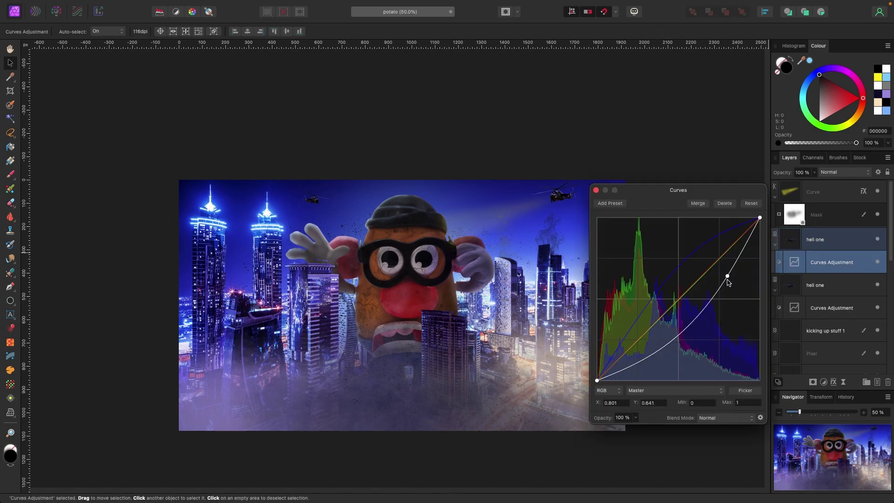
{"action": "left_click", "coordinate": [450, 128]}
{"action": "scroll", "coordinate": [451, 128], "scroll_direction": "down", "scroll_amount": 3}
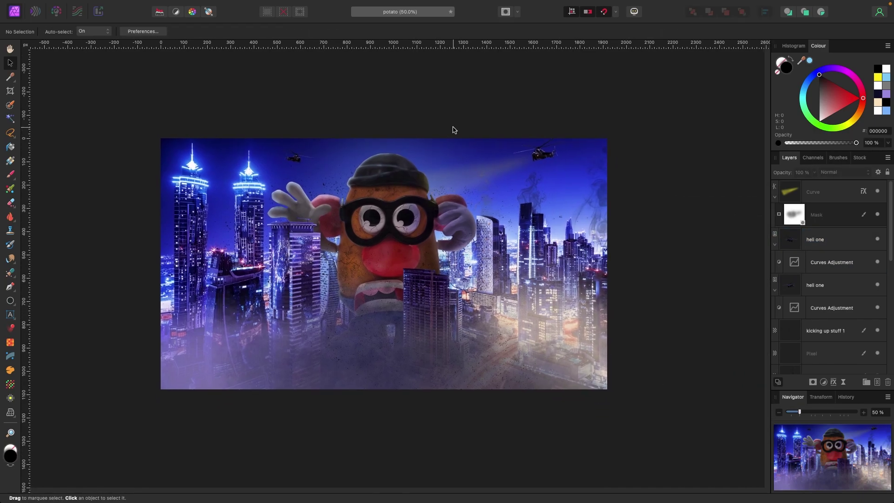
Step: Add a pixel layer on top and darken the image's lower edge with a soft black brush enlarged to 1204.6 px
{"action": "scroll", "coordinate": [453, 129], "scroll_direction": "down", "scroll_amount": 1}
{"action": "key", "text": "super+shift+n"}
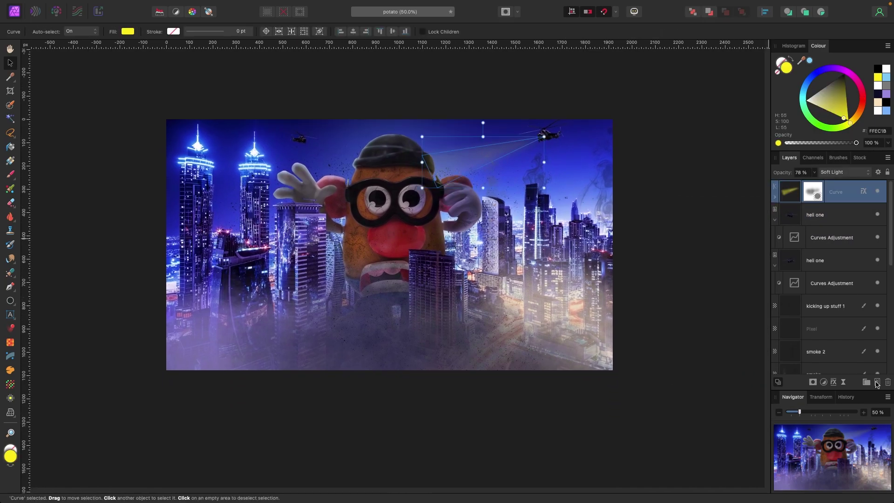
{"action": "key", "text": "b"}
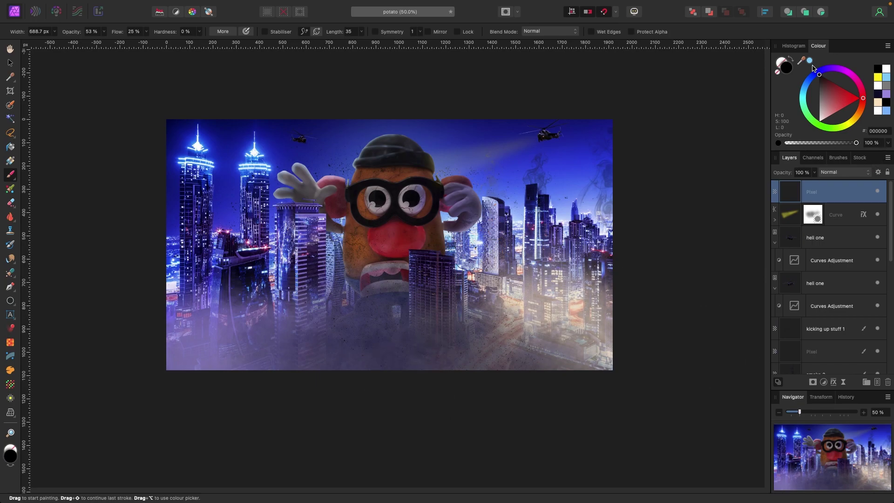
{"action": "mouse_move", "coordinate": [174, 387]}
{"action": "left_mouse_down"}
{"action": "mouse_move", "coordinate": [438, 398]}
{"action": "mouse_move", "coordinate": [370, 377]}
{"action": "mouse_move", "coordinate": [89, 371]}
{"action": "left_mouse_up"}
{"action": "key", "text": "super+z"}
{"action": "key", "text": "bracketright"}
{"action": "key", "text": "bracketright"}
{"action": "key", "text": "bracketright"}
{"action": "key", "text": "bracketright"}
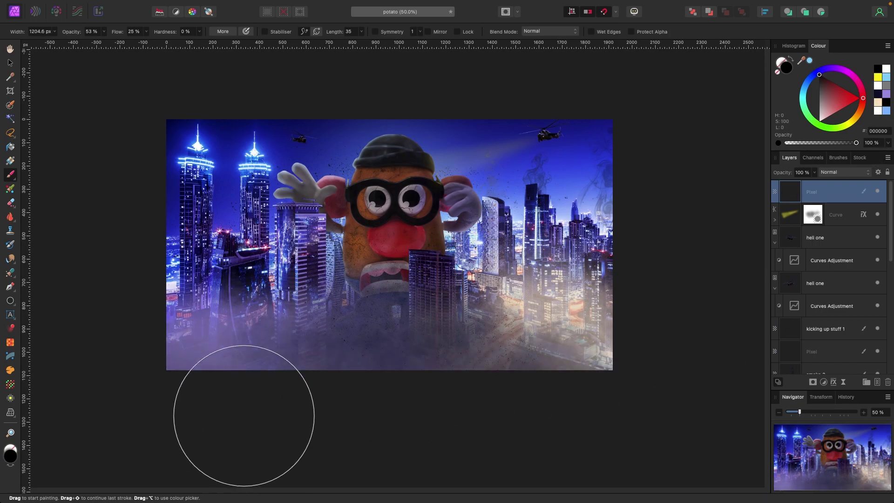
{"action": "mouse_move", "coordinate": [244, 415]}
{"action": "left_mouse_down"}
{"action": "mouse_move", "coordinate": [596, 404]}
{"action": "mouse_move", "coordinate": [415, 414]}
{"action": "mouse_move", "coordinate": [218, 404]}
{"action": "mouse_move", "coordinate": [237, 394]}
{"action": "mouse_move", "coordinate": [417, 414]}
{"action": "mouse_move", "coordinate": [574, 414]}
{"action": "mouse_move", "coordinate": [531, 402]}
{"action": "mouse_move", "coordinate": [247, 398]}
{"action": "left_mouse_up"}
{"action": "key", "text": "v"}
{"action": "left_click", "coordinate": [675, 280]}
Step: Duplicate the "fog light left" layer to thicken the purple fog
{"action": "scroll", "coordinate": [674, 277], "scroll_direction": "down", "scroll_amount": 1}
{"action": "scroll", "coordinate": [851, 275], "scroll_direction": "down", "scroll_amount": 10}
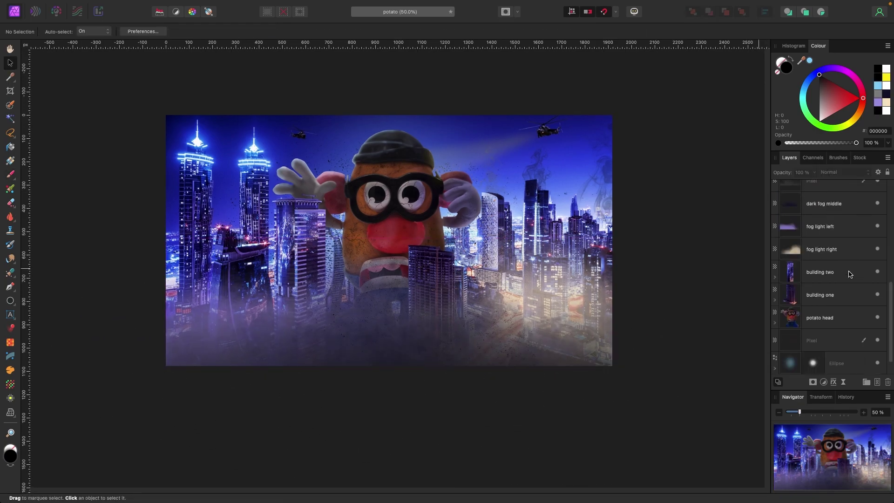
{"action": "left_click", "coordinate": [828, 226]}
{"action": "key", "text": "super+j"}
Step: Duplicate the "fog light right" layer and lower the copy's opacity to 40%
{"action": "left_click", "coordinate": [833, 273]}
{"action": "key", "text": "super+j"}
{"action": "left_click", "coordinate": [814, 172]}
{"action": "left_click_drag", "start_coordinate": [815, 183], "coordinate": [767, 187]}
{"action": "left_click", "coordinate": [628, 226]}
{"action": "scroll", "coordinate": [628, 227], "scroll_direction": "up", "scroll_amount": 1}
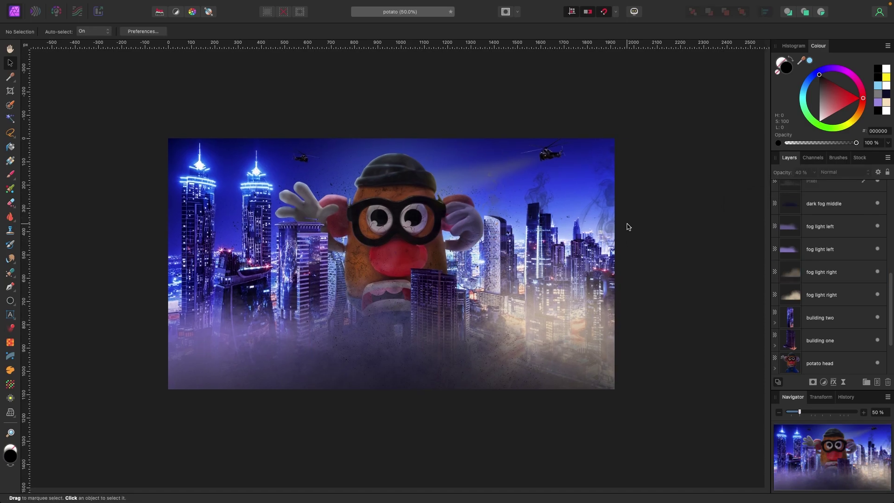
{"action": "scroll", "coordinate": [628, 227], "scroll_direction": "down", "scroll_amount": 1}
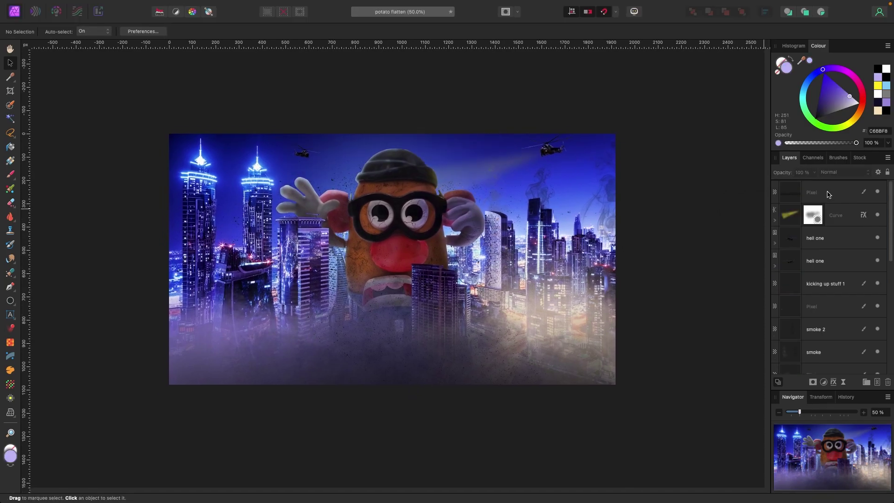
Step: Add a Black & White adjustment above all layers to check the image's tones, and hide it
{"action": "left_click", "coordinate": [822, 382]}
{"action": "left_click", "coordinate": [824, 430]}
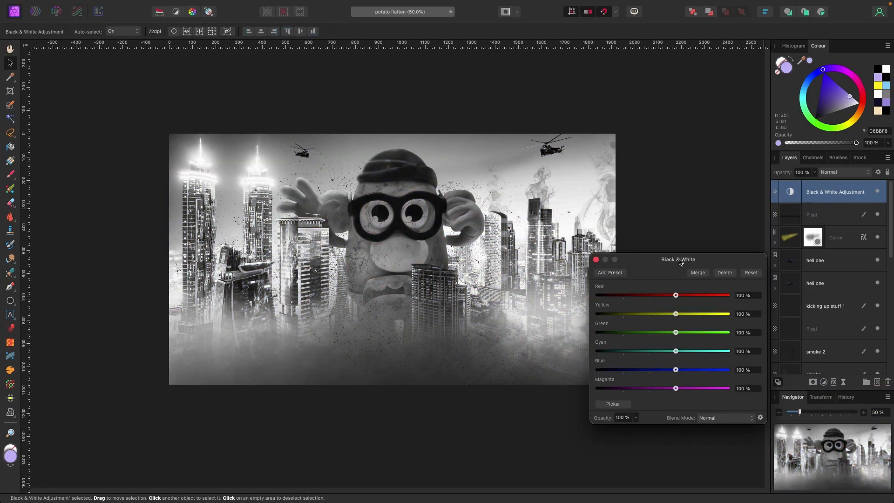
{"action": "left_click_drag", "start_coordinate": [685, 282], "coordinate": [663, 131]}
{"action": "left_click", "coordinate": [574, 110]}
{"action": "left_click", "coordinate": [877, 191]}
Step: Add an HSL adjustment to the "potato head" layer and slightly reduce its saturation
{"action": "scroll", "coordinate": [826, 273], "scroll_direction": "down", "scroll_amount": 8}
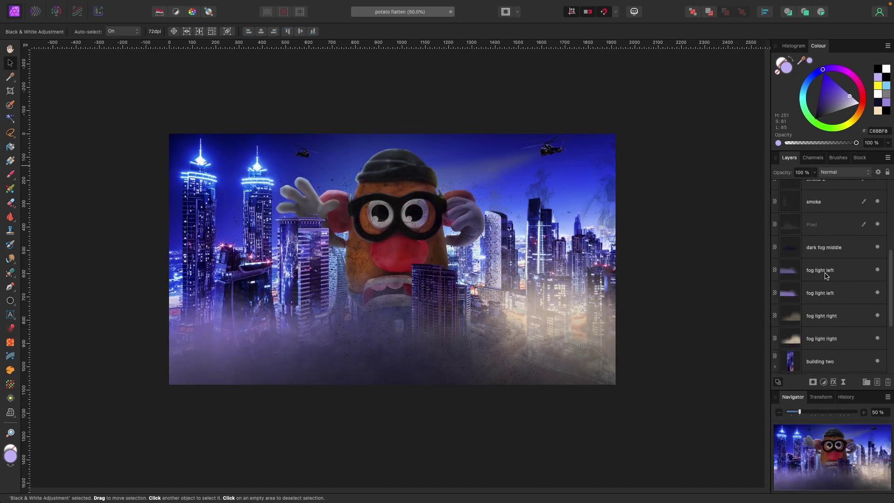
{"action": "scroll", "coordinate": [826, 273], "scroll_direction": "up", "scroll_amount": 8}
{"action": "scroll", "coordinate": [829, 265], "scroll_direction": "down", "scroll_amount": 12}
{"action": "left_click", "coordinate": [828, 309]}
{"action": "left_click", "coordinate": [823, 381]}
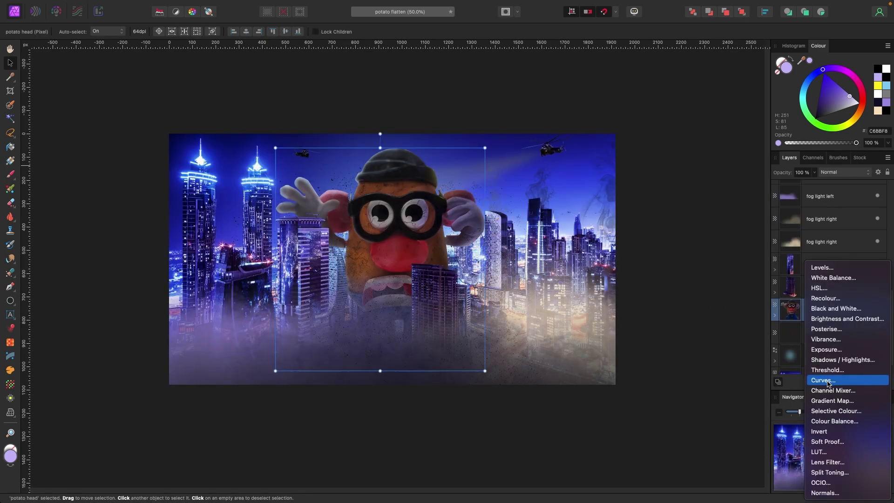
{"action": "left_click", "coordinate": [819, 288]}
{"action": "left_click_drag", "start_coordinate": [643, 232], "coordinate": [628, 233]}
{"action": "left_click", "coordinate": [575, 62]}
Step: Compare the character's tones with the city by switching the Black & White adjustment on and off
{"action": "right_click", "coordinate": [877, 192]}
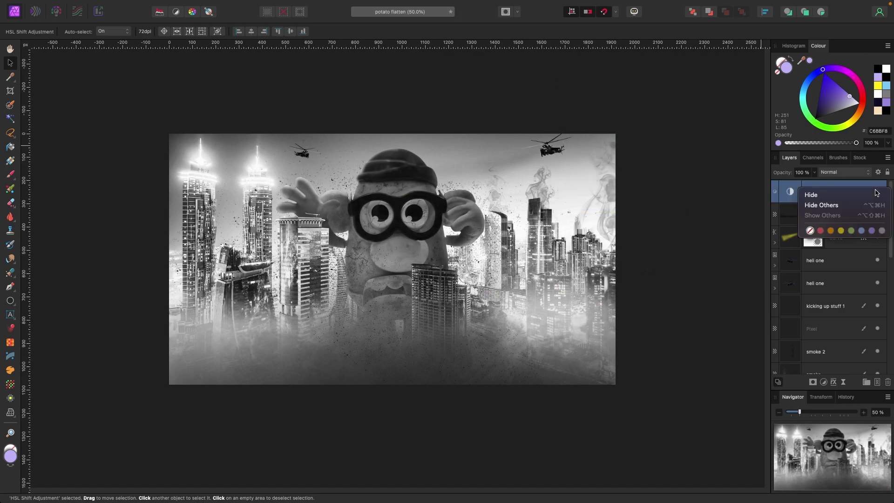
{"action": "right_click", "coordinate": [838, 193]}
{"action": "left_click", "coordinate": [746, 201]}
{"action": "left_click", "coordinate": [878, 191]}
{"action": "key", "text": "super+z"}
{"action": "key", "text": "super+z"}
{"action": "key", "text": "super+shift+z"}
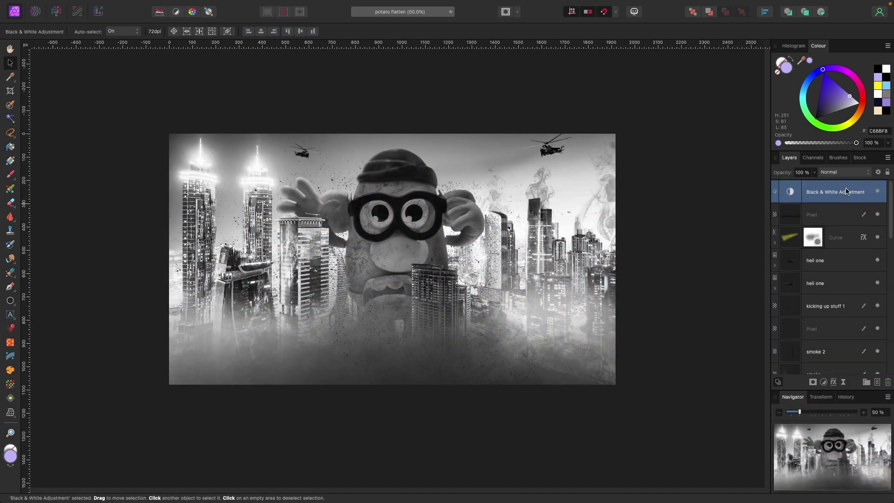
{"action": "key", "text": "super+shift+z"}
Step: Try a Levels adjustment on the "potato head" layer with Output Black Level 9% and Output White Level 96%
{"action": "scroll", "coordinate": [623, 199], "scroll_direction": "up", "scroll_amount": 1}
{"action": "scroll", "coordinate": [814, 272], "scroll_direction": "down", "scroll_amount": 5}
{"action": "scroll", "coordinate": [815, 273], "scroll_direction": "down", "scroll_amount": 4}
{"action": "left_click", "coordinate": [866, 320]}
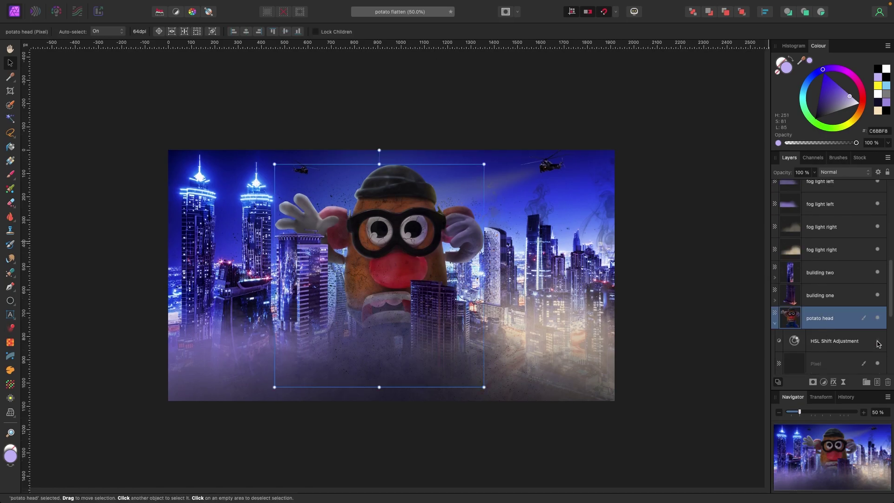
{"action": "left_click", "coordinate": [823, 382]}
{"action": "left_click", "coordinate": [808, 344]}
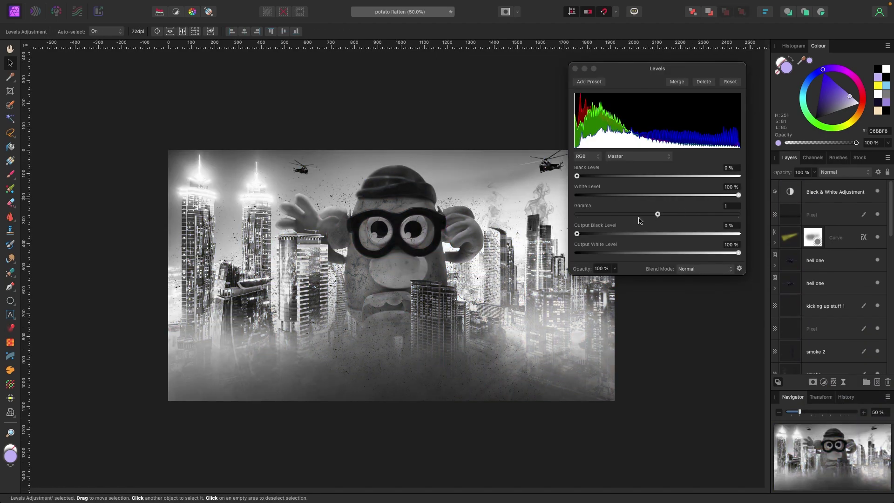
{"action": "left_click_drag", "start_coordinate": [576, 233], "coordinate": [591, 233]}
{"action": "left_click_drag", "start_coordinate": [738, 252], "coordinate": [717, 252]}
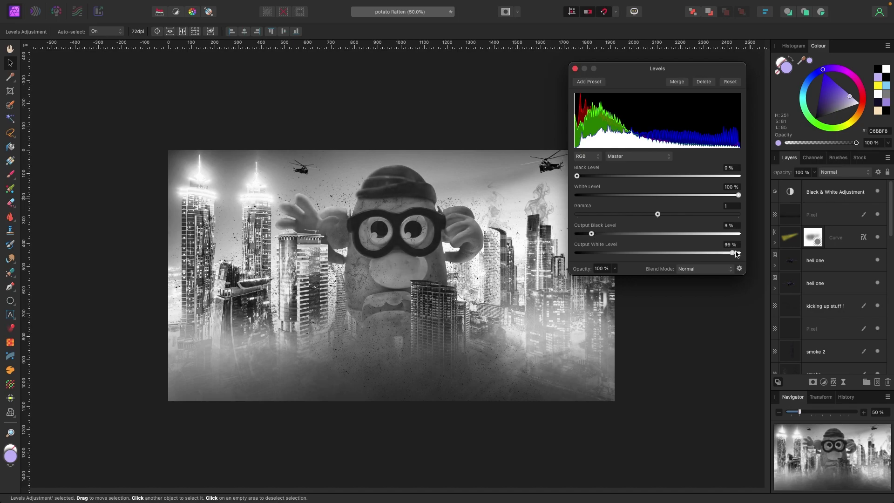
{"action": "left_click", "coordinate": [574, 68]}
Step: Hide the Black & White adjustment and compare the potato head in colour with its Levels adjustment on and off
{"action": "left_click", "coordinate": [877, 192]}
{"action": "scroll", "coordinate": [846, 288], "scroll_direction": "down", "scroll_amount": 10}
{"action": "left_click", "coordinate": [877, 263]}
{"action": "left_click", "coordinate": [878, 263]}
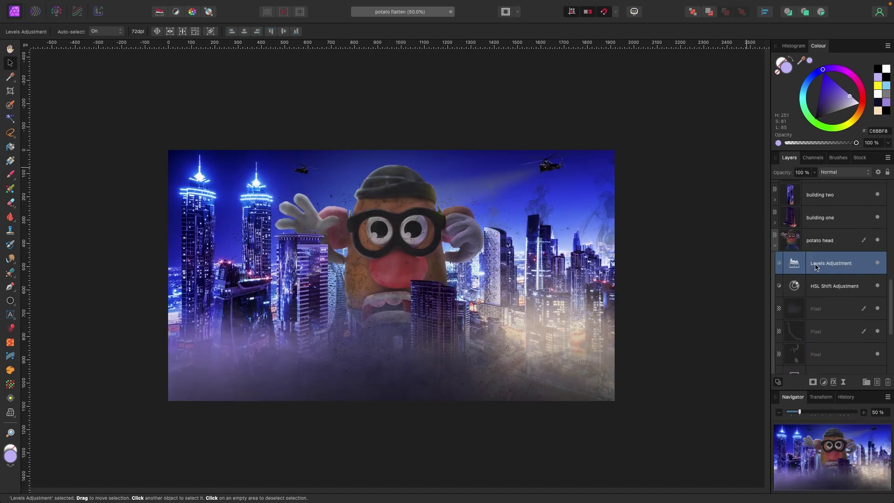
{"action": "left_click", "coordinate": [877, 263]}
{"action": "left_click", "coordinate": [877, 262]}
{"action": "left_click", "coordinate": [877, 263]}
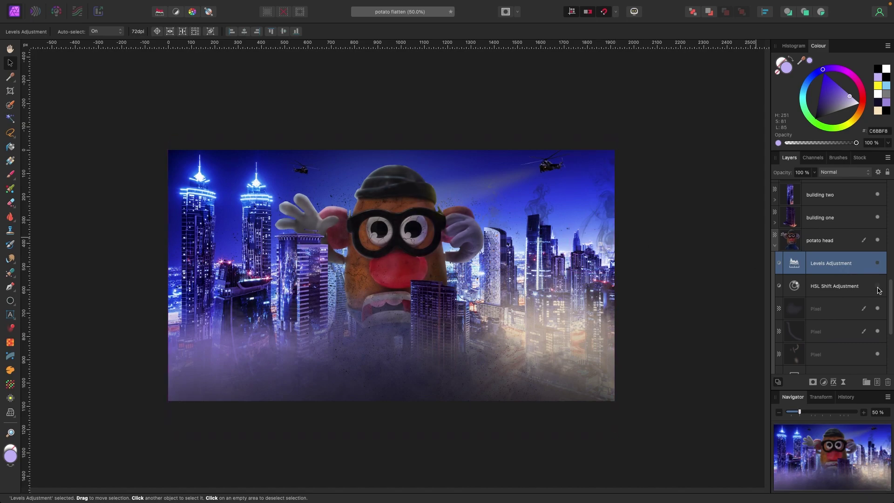
Step: Delete the potato head's Levels adjustment and the Black & White adjustment above all layers
{"action": "key", "text": "Delete"}
{"action": "double_click", "coordinate": [794, 281]}
{"action": "left_click", "coordinate": [575, 62]}
{"action": "scroll", "coordinate": [797, 233], "scroll_direction": "up", "scroll_amount": 10}
{"action": "left_click", "coordinate": [828, 194]}
{"action": "key", "text": "Delete"}
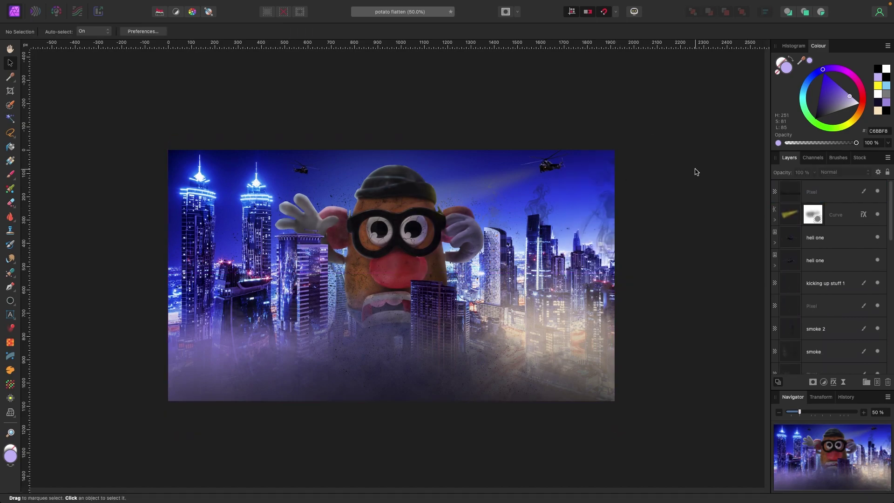
Step: Flatten the document and open the merged image in the Develop persona
{"action": "left_click", "coordinate": [157, 5]}
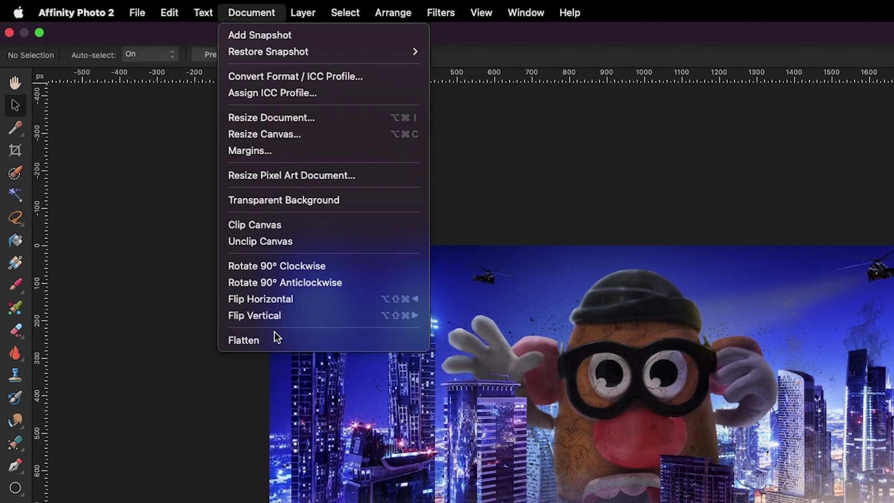
{"action": "left_click", "coordinate": [171, 208]}
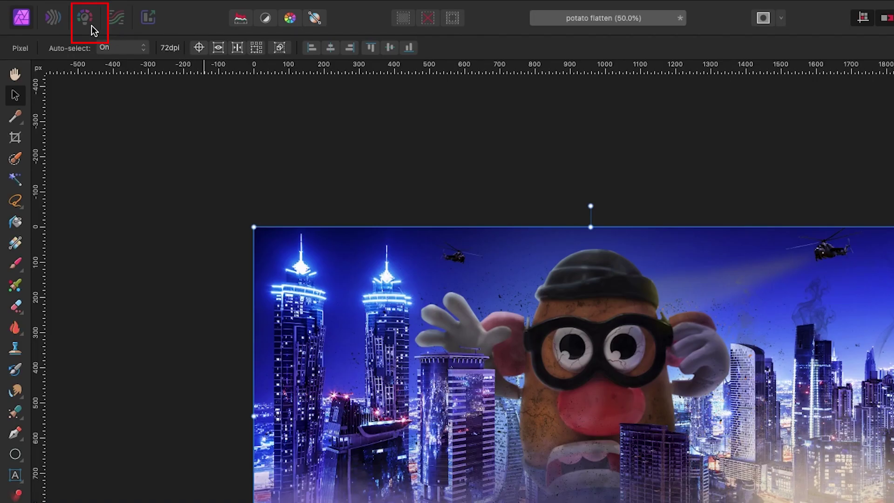
{"action": "left_click", "coordinate": [85, 18]}
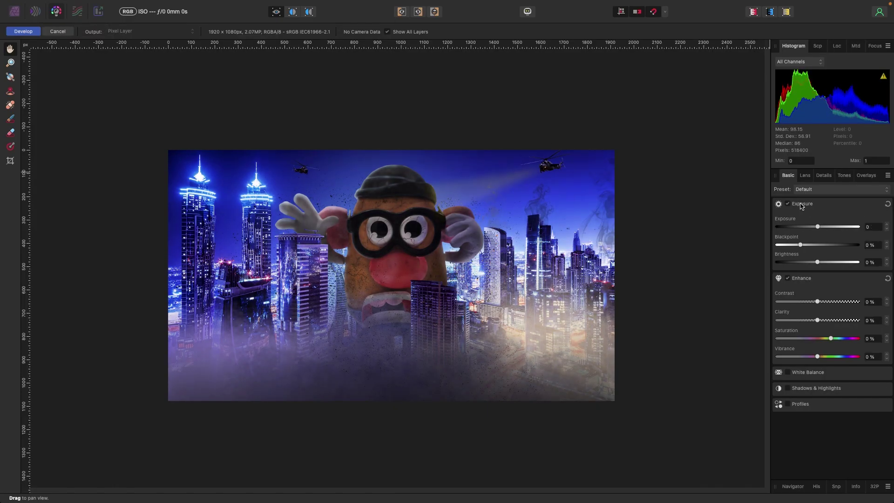
Step: Set Blackpoint to 3%, Clarity to 67%, Saturation to -4%, Vibrance to -1%, Tint to 10%, Shadows to -21% and Highlights to 4%
{"action": "left_click_drag", "start_coordinate": [800, 244], "coordinate": [806, 246]}
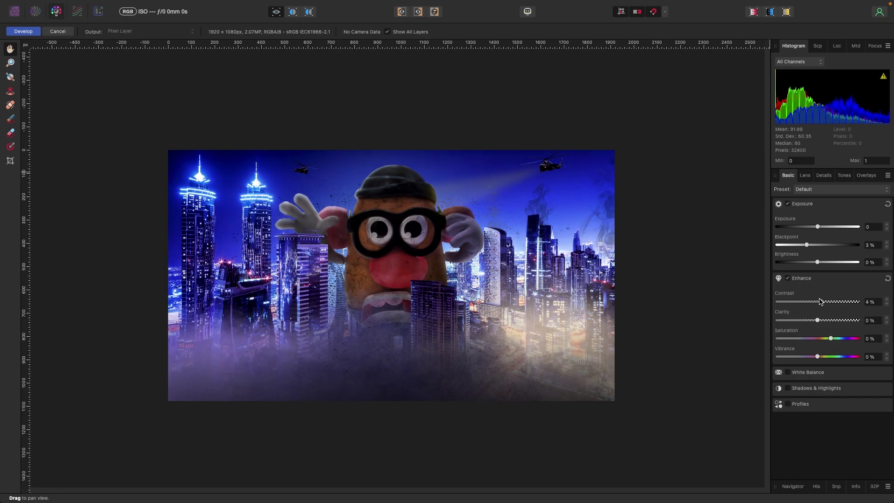
{"action": "left_click_drag", "start_coordinate": [832, 321], "coordinate": [868, 358]}
{"action": "left_click", "coordinate": [795, 374]}
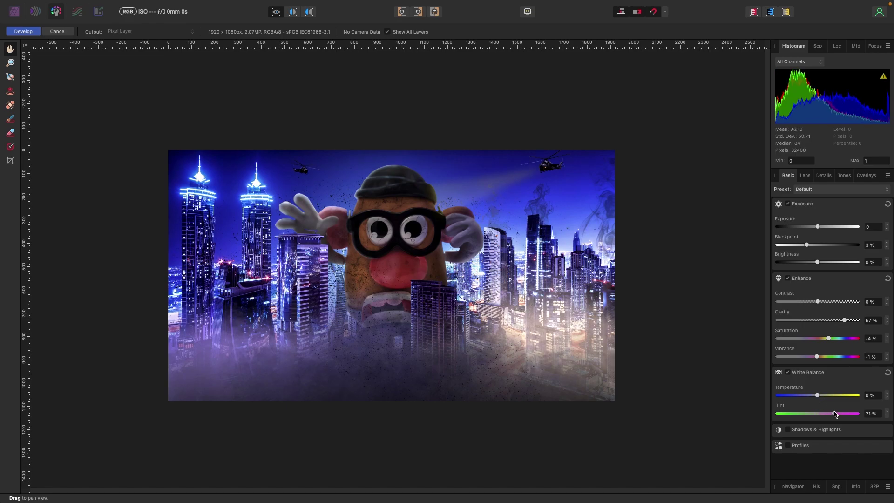
{"action": "left_click", "coordinate": [786, 429]}
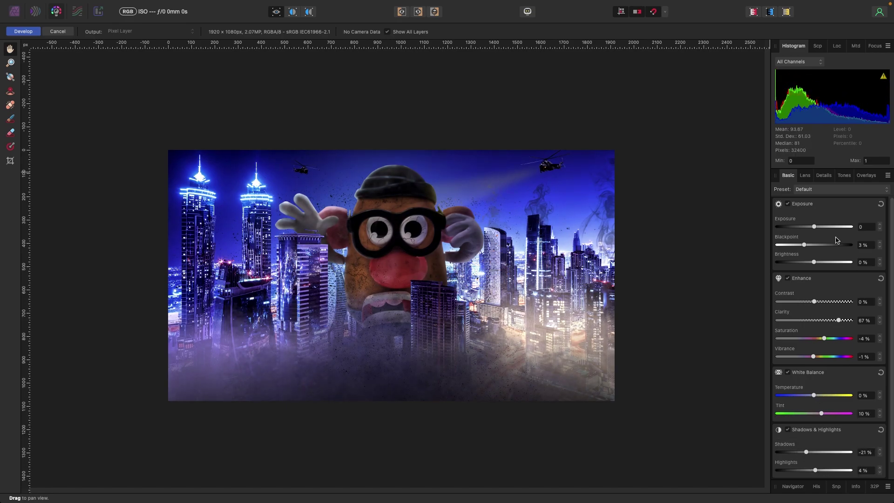
Step: Enable the tone Curves, reshape the Master curve for more contrast, and apply the development to the flattened image
{"action": "left_click", "coordinate": [844, 176]}
{"action": "left_click", "coordinate": [788, 203]}
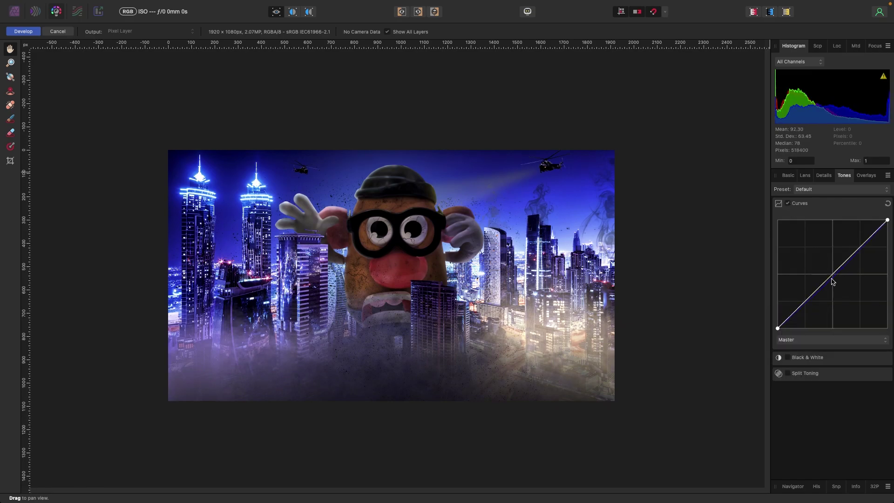
{"action": "left_click_drag", "start_coordinate": [833, 281], "coordinate": [856, 254]}
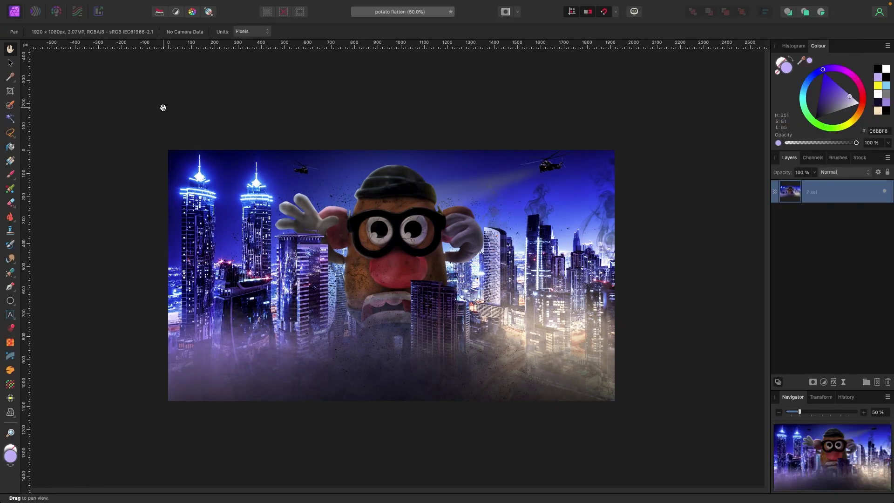
{"action": "key", "text": "v"}
{"action": "key", "text": "super+alt+shift+s"}
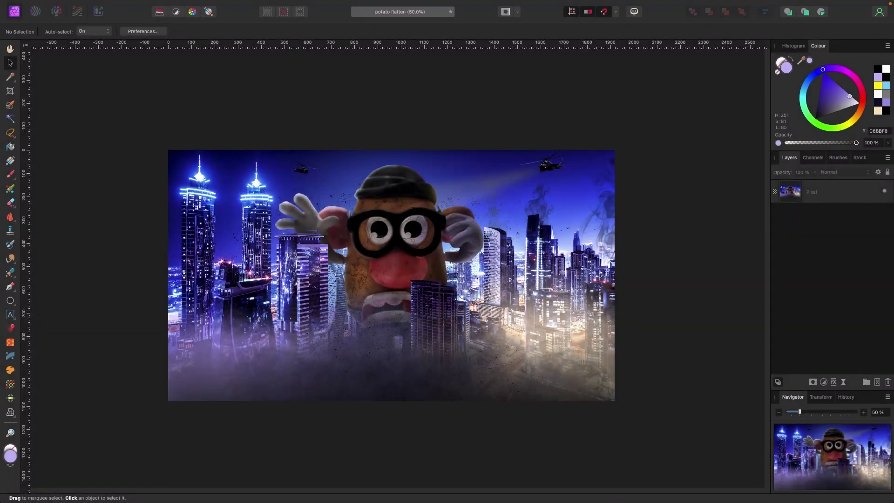